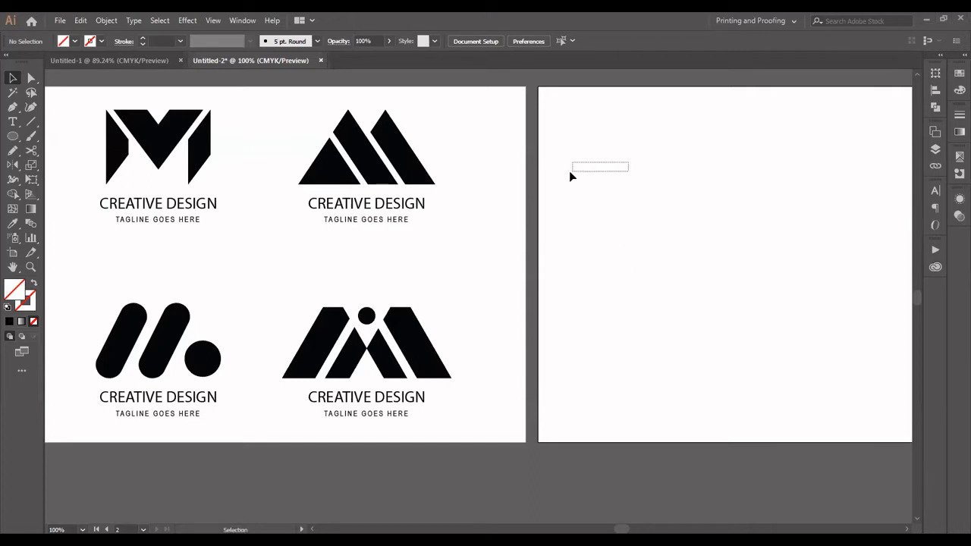
# Copy the first M logo with its text and place the copy in the upper-left area of the empty second artboard
pyautogui.moveTo(570, 173); pyautogui.dragTo(571, 171)
pyautogui.press('space')
pyautogui.moveTo(616, 143); pyautogui.dragTo(563, 147)
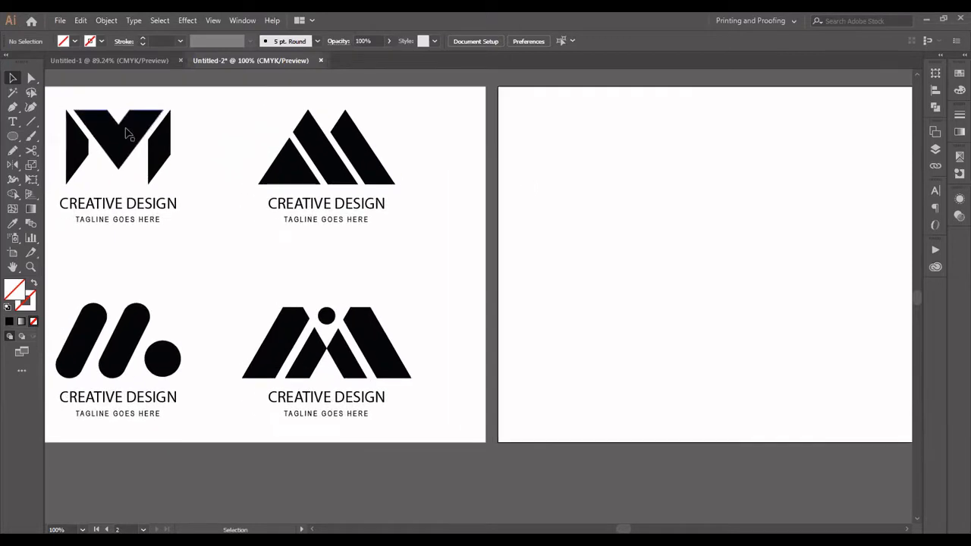
pyautogui.click(127, 133)
pyautogui.hotkey('ctrl', 'c')
pyautogui.press('space')
pyautogui.moveTo(335, 169); pyautogui.dragTo(56, 161)
pyautogui.hotkey('ctrl', 'v')
pyautogui.moveTo(447, 262); pyautogui.dragTo(277, 137)
pyautogui.click(407, 132)
# Draw a tall black rectangle beside the copied logo, with its top edge aligned to the top of the M
pyautogui.hotkey('ctrl', '=')
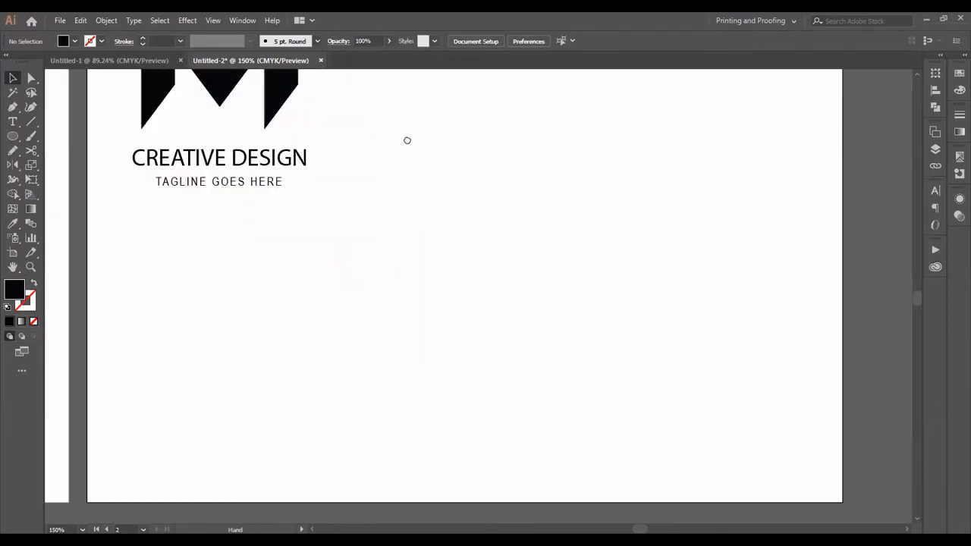
pyautogui.press('space')
pyautogui.moveTo(407, 141); pyautogui.dragTo(388, 248)
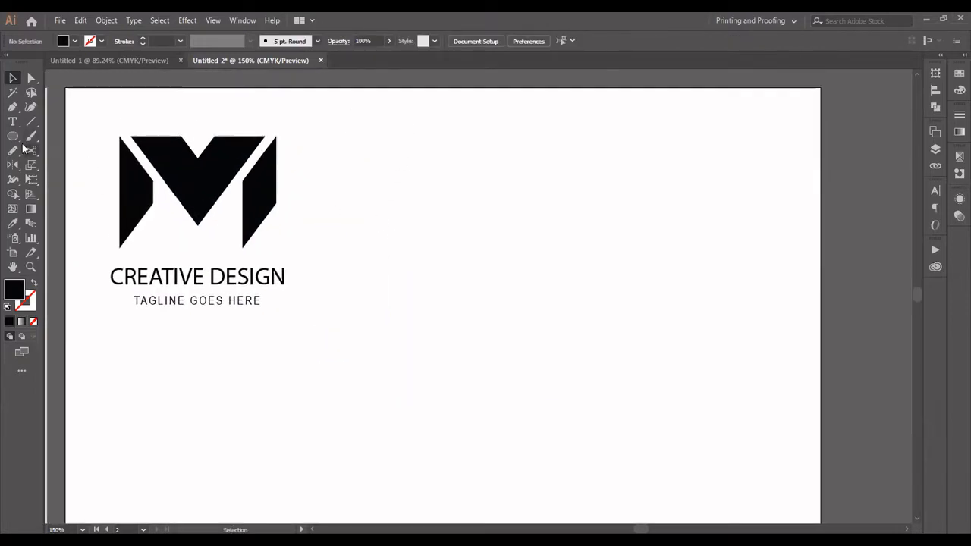
pyautogui.click(16, 140)
pyautogui.click(16, 141)
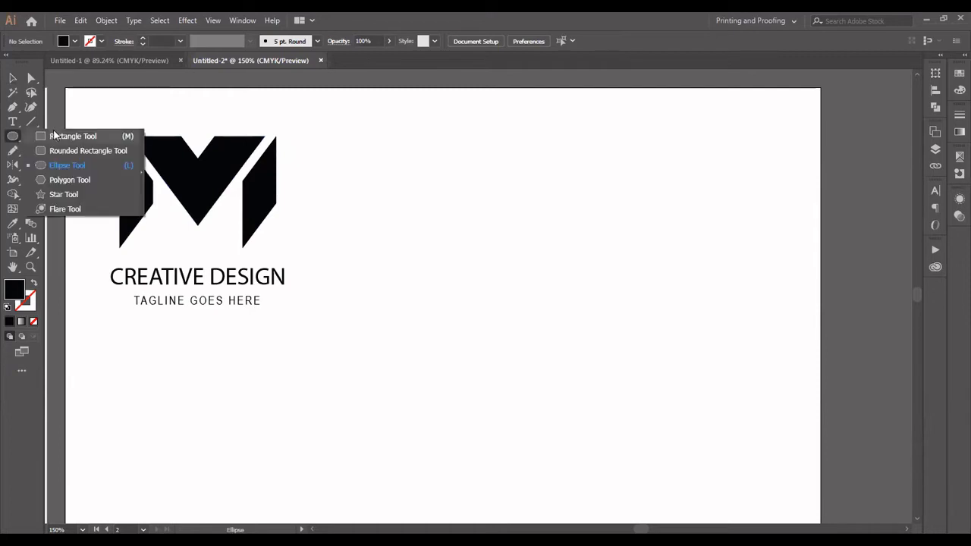
pyautogui.click(56, 139)
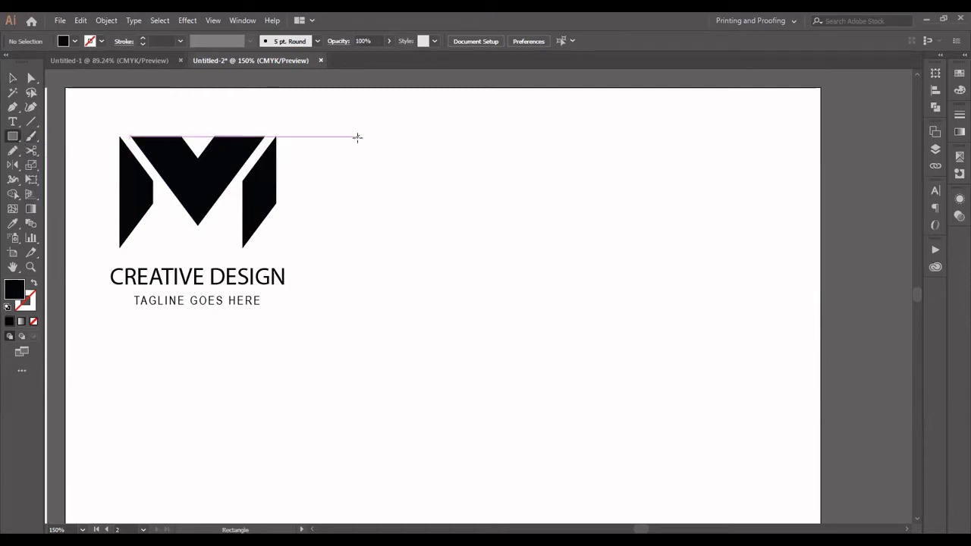
pyautogui.moveTo(358, 137); pyautogui.dragTo(415, 257)
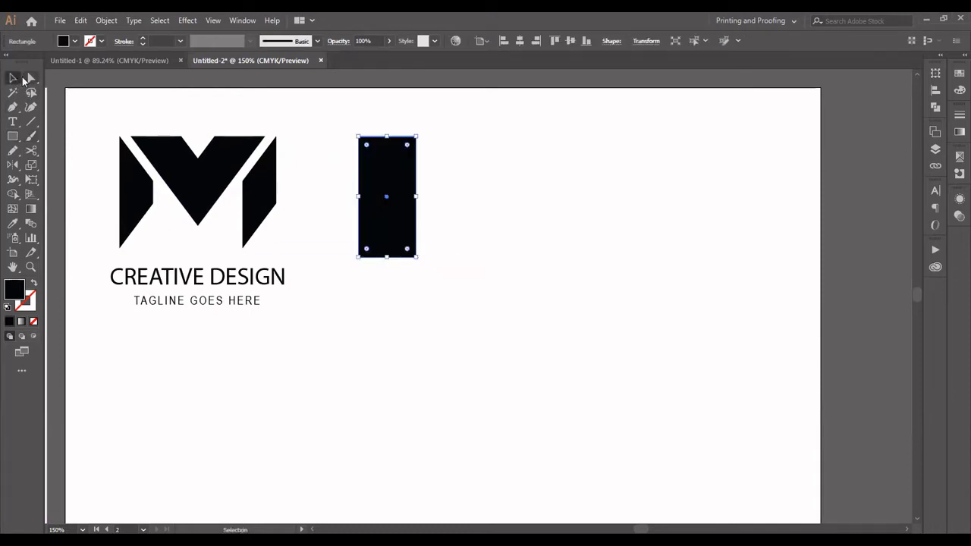
# Move only the rectangle's upper-right corner point straight down so the top edge slopes downward to the right
pyautogui.click(31, 77)
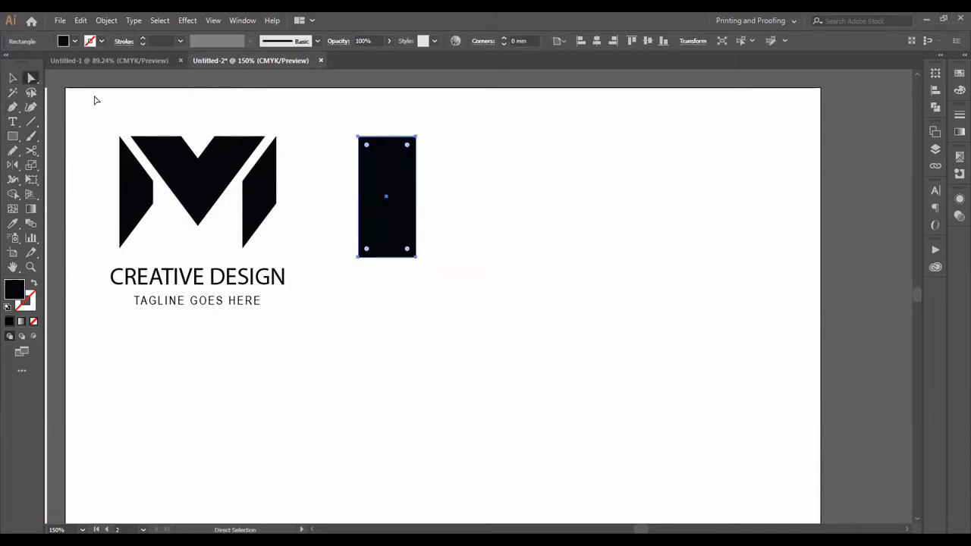
pyautogui.click(416, 137)
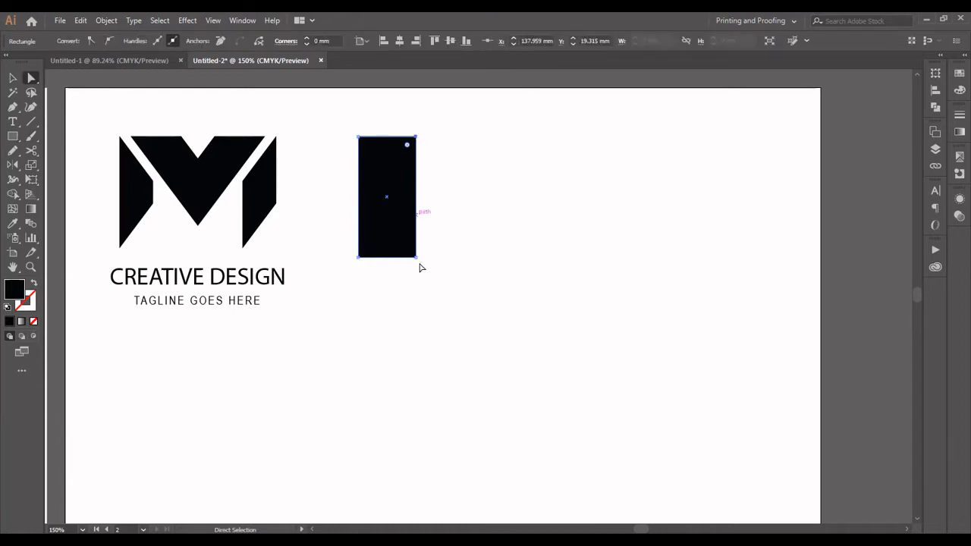
pyautogui.click(416, 138)
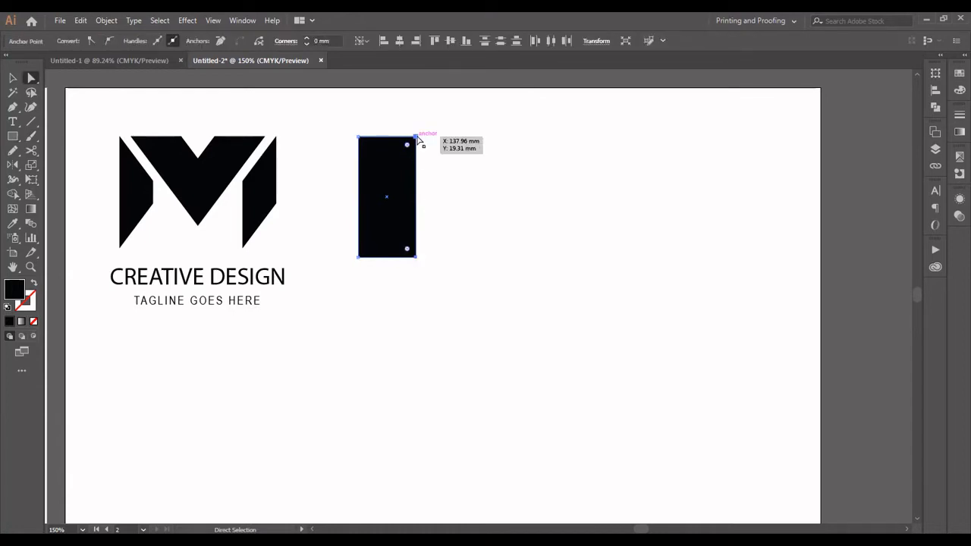
pyautogui.moveTo(417, 138); pyautogui.dragTo(417, 147)
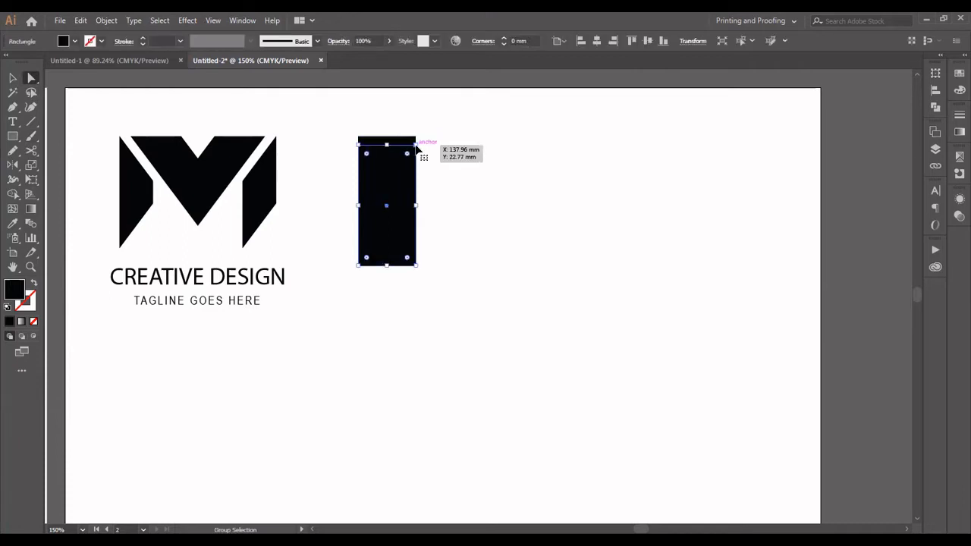
pyautogui.hotkey('ctrl', 'z')
pyautogui.click(416, 138)
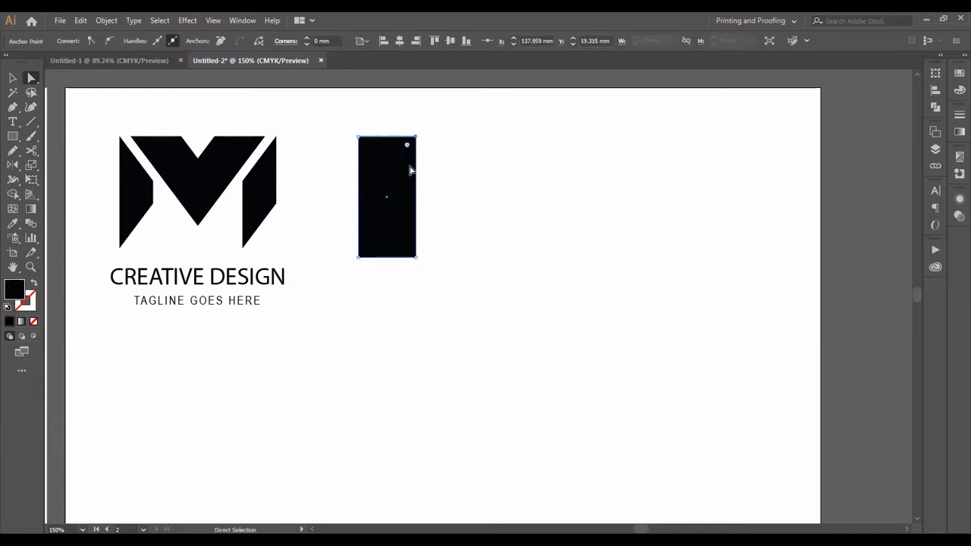
pyautogui.press('Down')
pyautogui.press('Down')
pyautogui.press('Down')
pyautogui.press('Down')
pyautogui.press('Down')
pyautogui.press('Down')
pyautogui.press('Down')
pyautogui.press('Down')
pyautogui.press('Down')
pyautogui.press('Down')
pyautogui.press('Down')
pyautogui.press('Down')
pyautogui.press('Down')
pyautogui.press('Down')
pyautogui.press('Down')
pyautogui.press('Down')
pyautogui.press('Down')
pyautogui.press('Down')
pyautogui.press('Down')
pyautogui.press('Down')
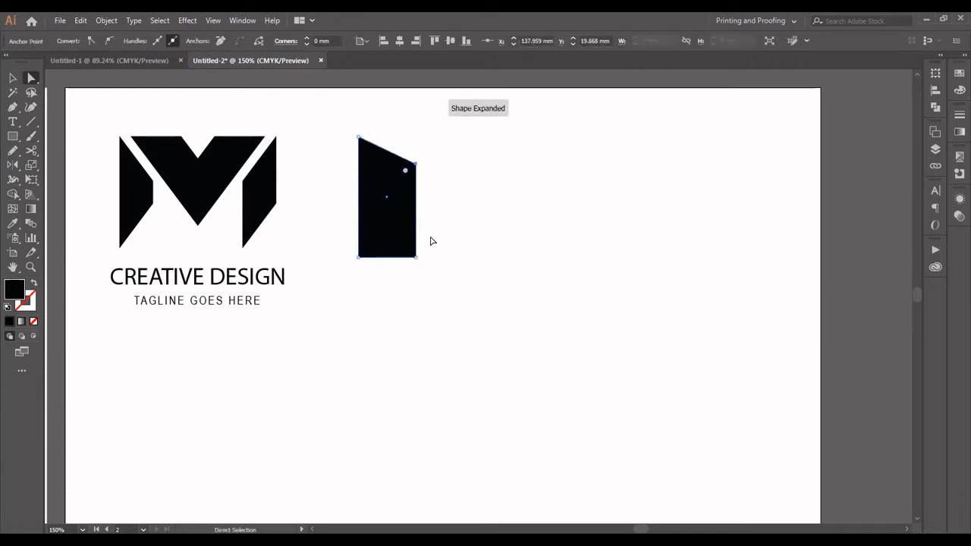
# Move the shape's lower-right corner point straight up so the bottom edge slopes upward to the right
pyautogui.click(416, 258)
pyautogui.press('Up')
pyautogui.press('Up')
pyautogui.press('Up')
pyautogui.press('Up')
pyautogui.press('Up')
pyautogui.press('Up')
pyautogui.press('Up')
pyautogui.press('Up')
pyautogui.press('Up')
pyautogui.press('Up')
pyautogui.press('Up')
pyautogui.press('Up')
pyautogui.press('Up')
pyautogui.press('Up')
pyautogui.press('Up')
pyautogui.press('Up')
pyautogui.press('Up')
pyautogui.press('Up')
pyautogui.press('Up')
pyautogui.press('Up')
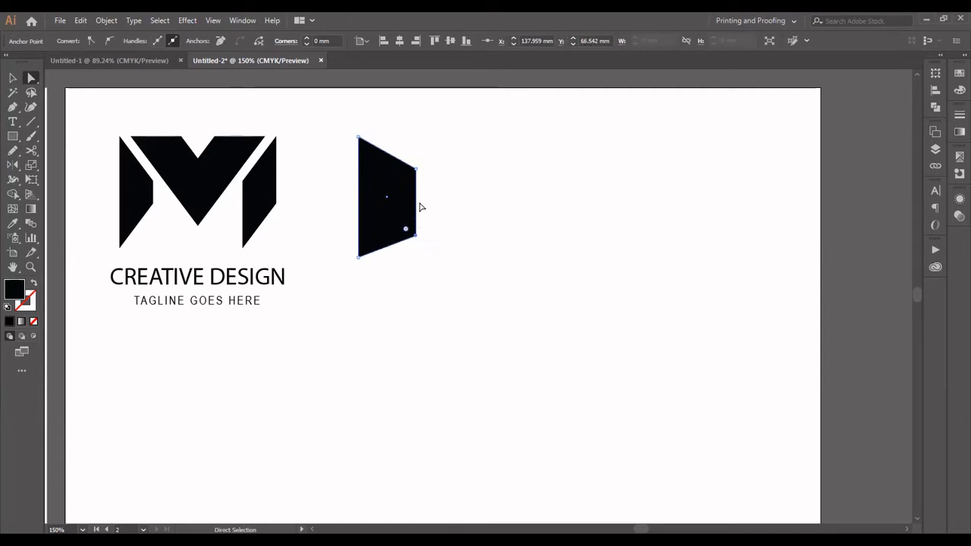
# Bring the upper-right and lower-right corner points closer together to leave only a short right edge centred on the shape
pyautogui.click(416, 169)
pyautogui.press('Down')
pyautogui.press('Down')
pyautogui.press('Down')
pyautogui.press('Down')
pyautogui.press('Down')
pyautogui.press('Down')
pyautogui.press('Down')
pyautogui.press('Down')
pyautogui.press('Down')
pyautogui.press('Down')
pyautogui.press('Down')
pyautogui.press('Down')
pyautogui.press('Down')
pyautogui.press('Down')
pyautogui.press('Down')
pyautogui.press('Down')
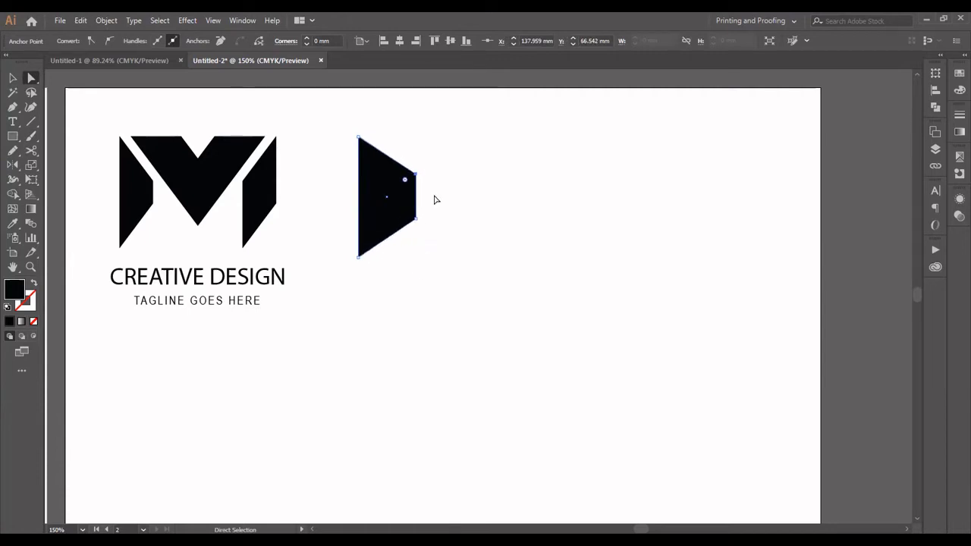
pyautogui.moveTo(410, 229); pyautogui.dragTo(411, 230)
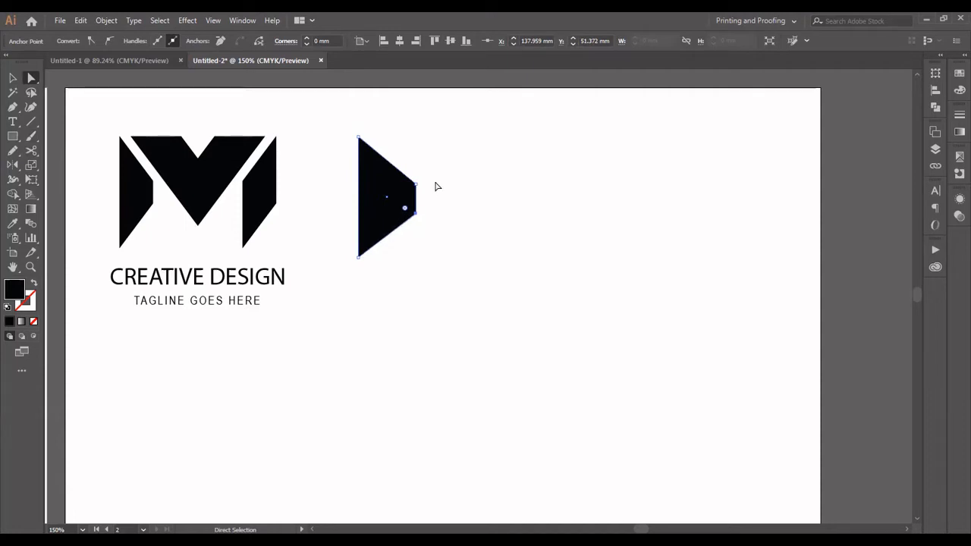
# Move both right corner points of the trapezoid left together to make the shape narrower
pyautogui.moveTo(435, 172); pyautogui.dragTo(412, 240)
pyautogui.press('Left')
pyautogui.press('Left')
pyautogui.press('Left')
pyautogui.press('Left')
pyautogui.press('Left')
pyautogui.press('Left')
pyautogui.press('Left')
pyautogui.press('Left')
pyautogui.press('Left')
pyautogui.press('Left')
pyautogui.press('Left')
pyautogui.press('Left')
pyautogui.press('Left')
pyautogui.press('Left')
pyautogui.press('Left')
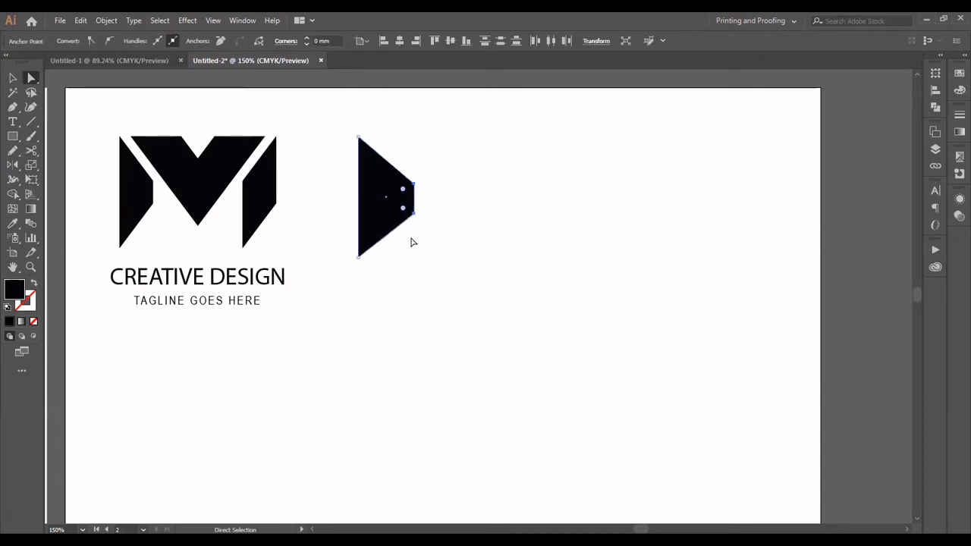
pyautogui.click(450, 229)
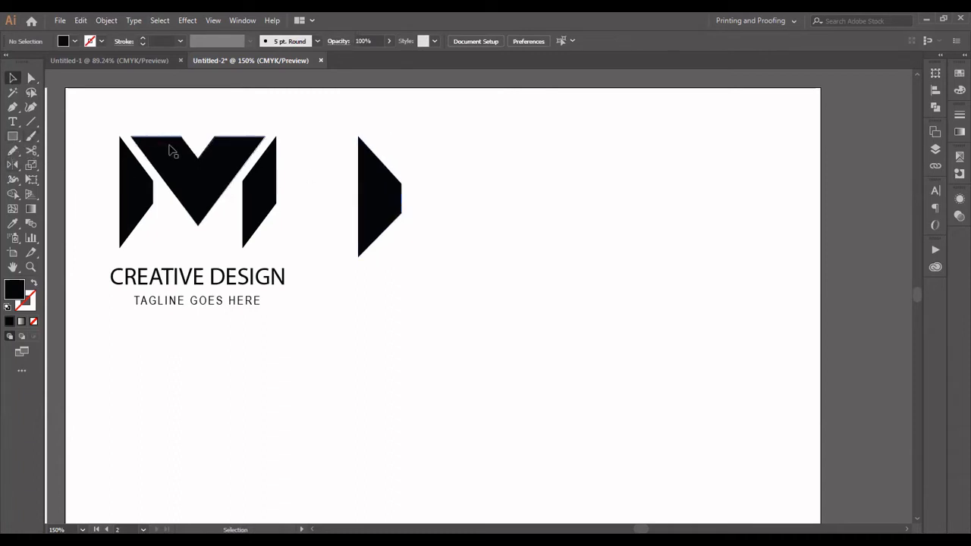
# Draw a second tall black rectangle, about 22 mm wide, to the right of the trapezoid
pyautogui.moveTo(217, 122); pyautogui.dragTo(210, 119)
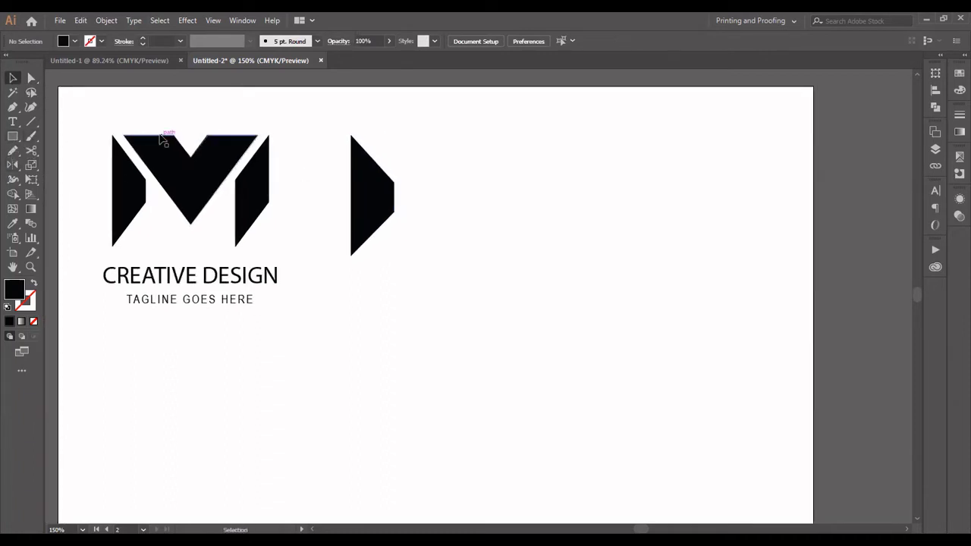
pyautogui.click(13, 136)
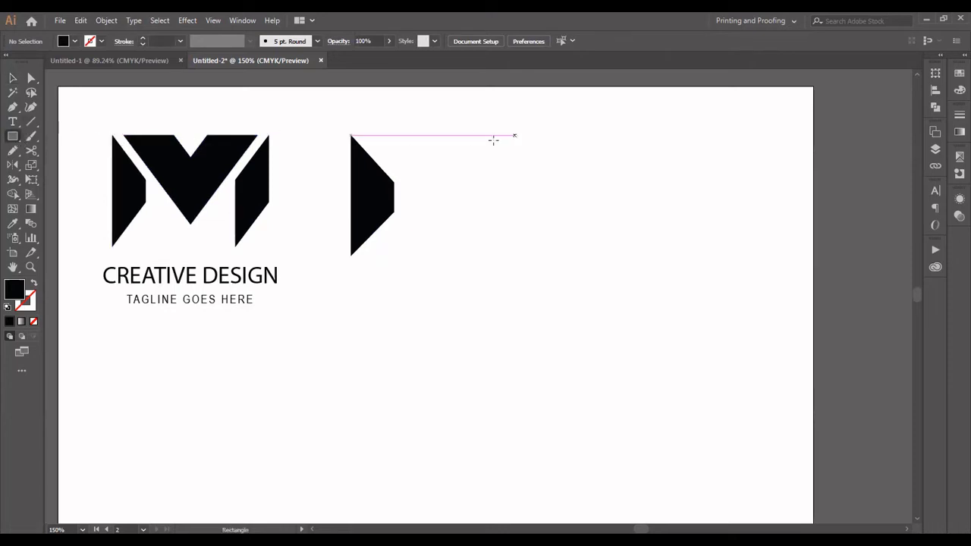
pyautogui.moveTo(492, 144)
pyautogui.mouseDown()
pyautogui.moveTo(402, 232)
pyautogui.moveTo(492, 232)
pyautogui.moveTo(462, 258)
pyautogui.moveTo(435, 256)
pyautogui.mouseUp()
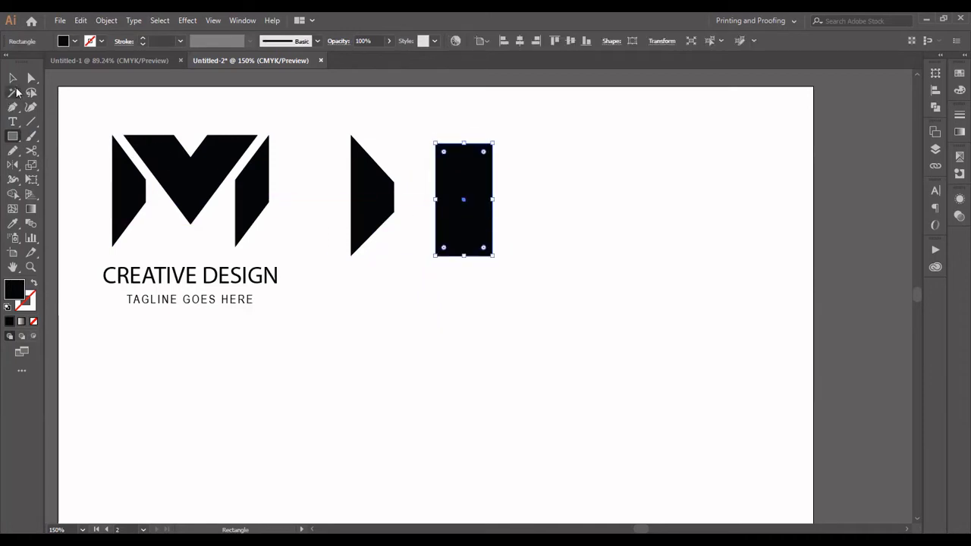
# Shift both left corner points of the second rectangle straight down to turn it into a slanted parallelogram
pyautogui.click(31, 78)
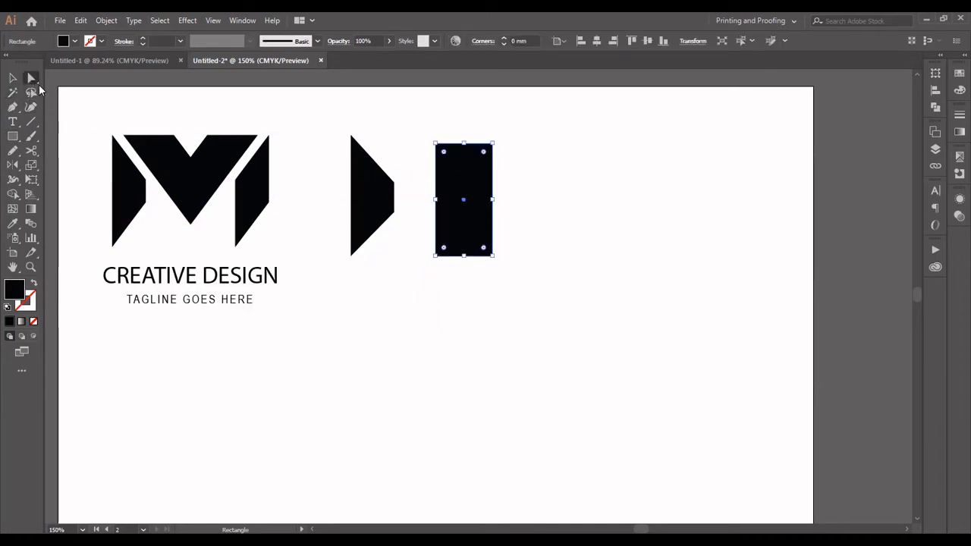
pyautogui.moveTo(424, 128); pyautogui.dragTo(450, 283)
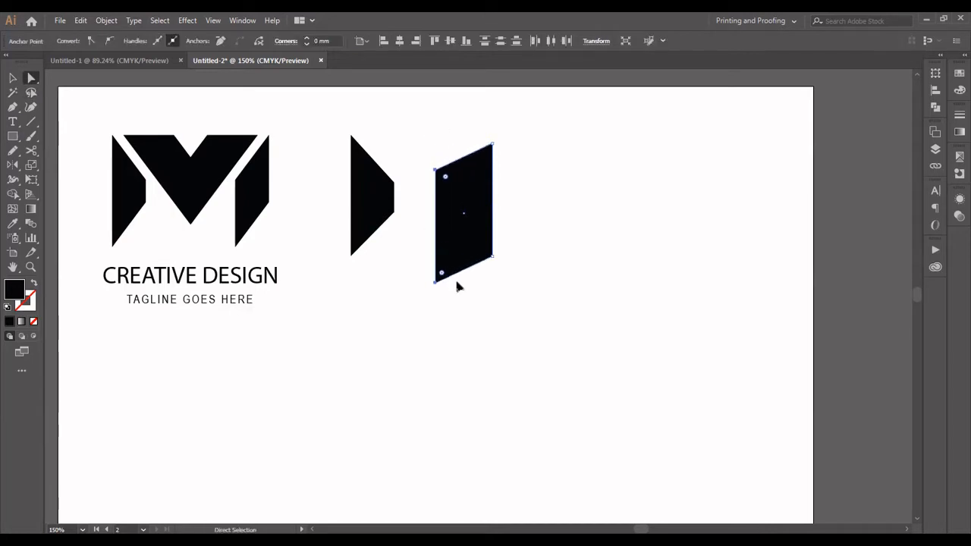
pyautogui.press('Down')
pyautogui.press('Down')
pyautogui.press('Down')
pyautogui.press('Down')
pyautogui.press('Down')
pyautogui.press('Down')
pyautogui.press('Down')
pyautogui.press('Down')
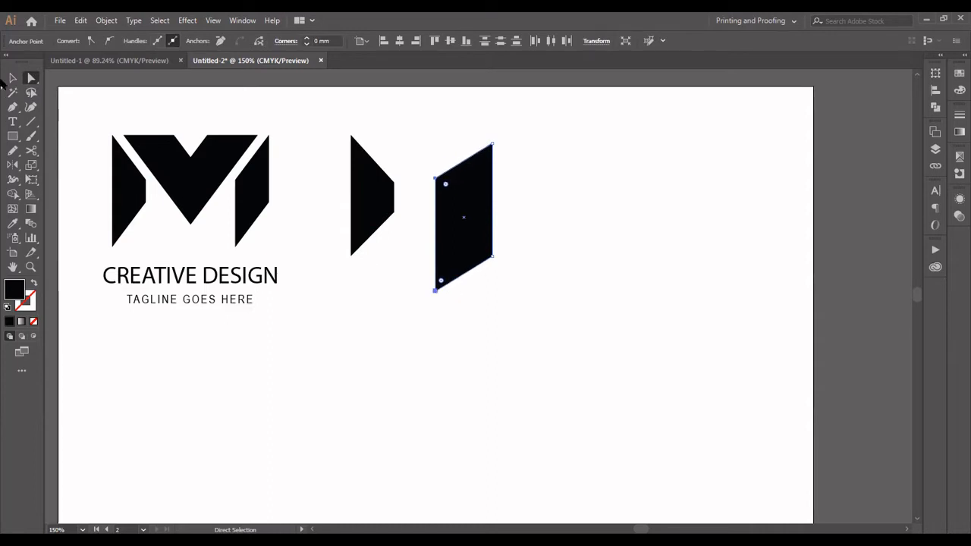
# Scale the parallelogram down slightly and move it farther right and up from the trapezoid
pyautogui.click(12, 78)
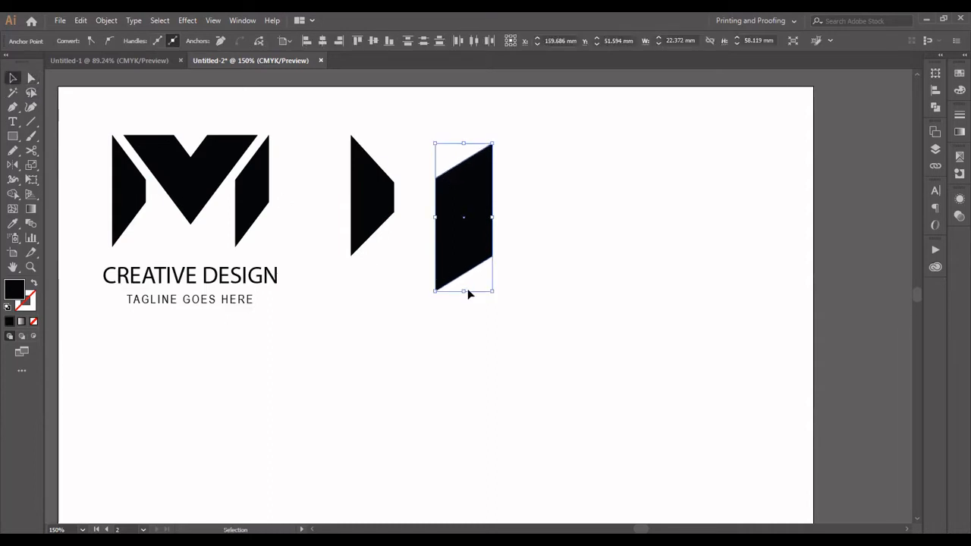
pyautogui.moveTo(464, 290); pyautogui.dragTo(463, 279)
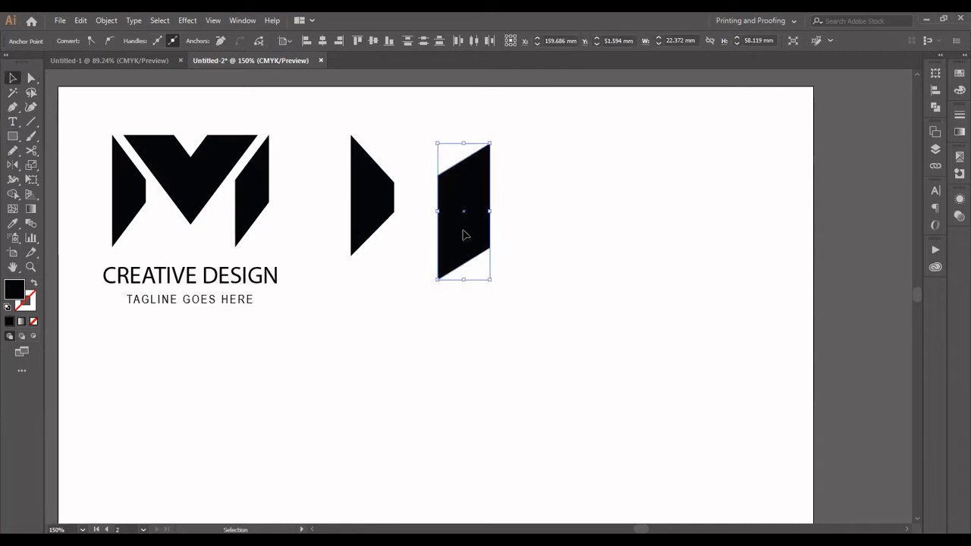
pyautogui.moveTo(464, 235); pyautogui.dragTo(506, 220)
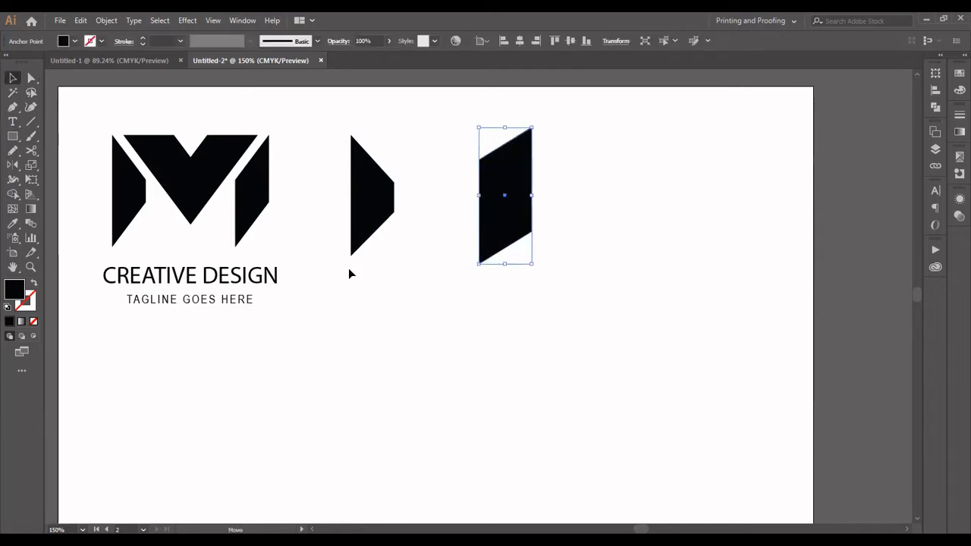
# Align the bottoms of the trapezoid and parallelogram, and reduce the parallelogram's height slightly from the top
pyautogui.keyDown('shift'); pyautogui.moveTo(348, 271); pyautogui.dragTo(412, 197); pyautogui.keyUp('shift')
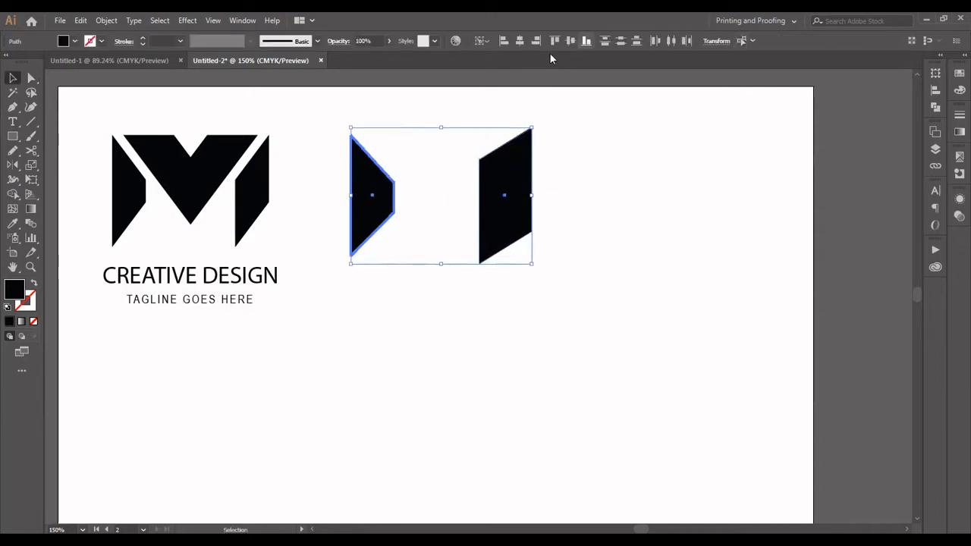
pyautogui.click(584, 41)
pyautogui.click(409, 185)
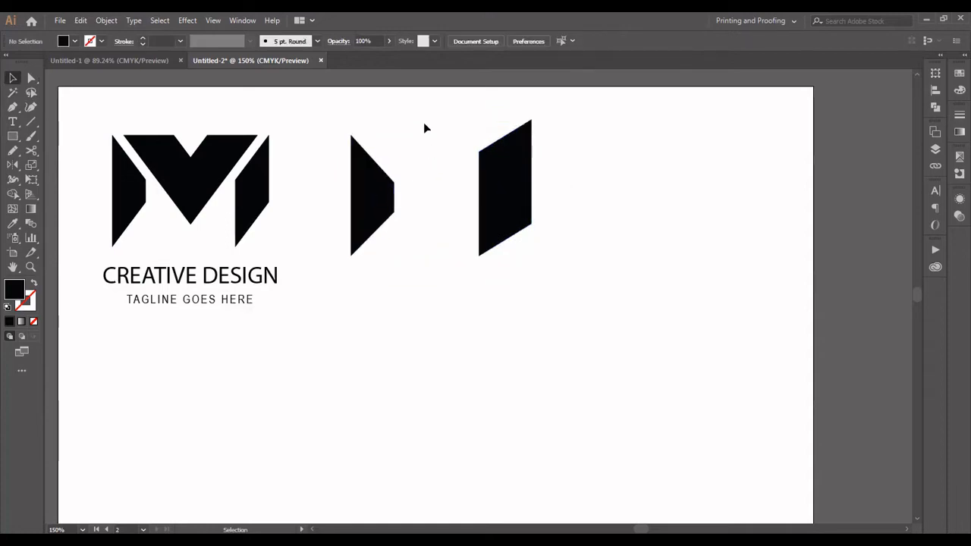
pyautogui.moveTo(431, 111); pyautogui.dragTo(534, 137)
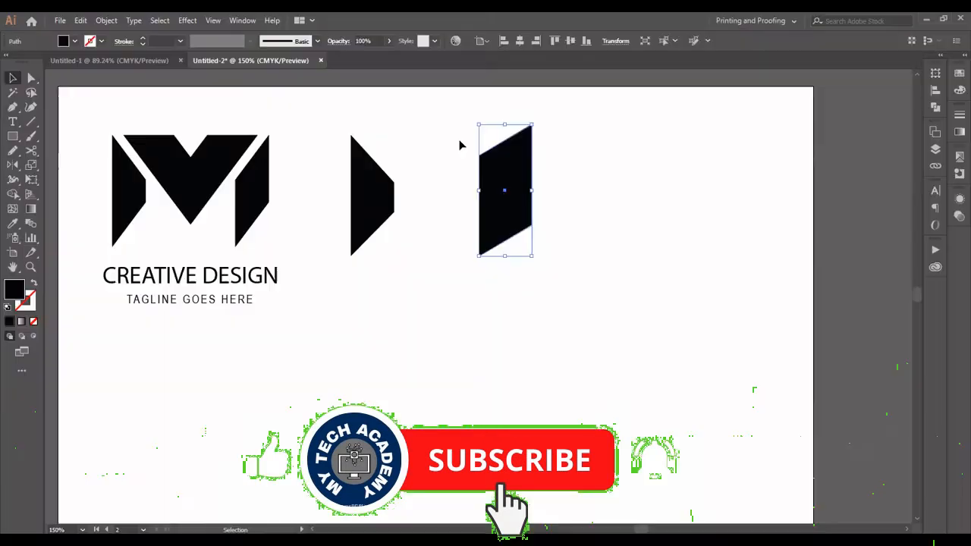
pyautogui.click(446, 154)
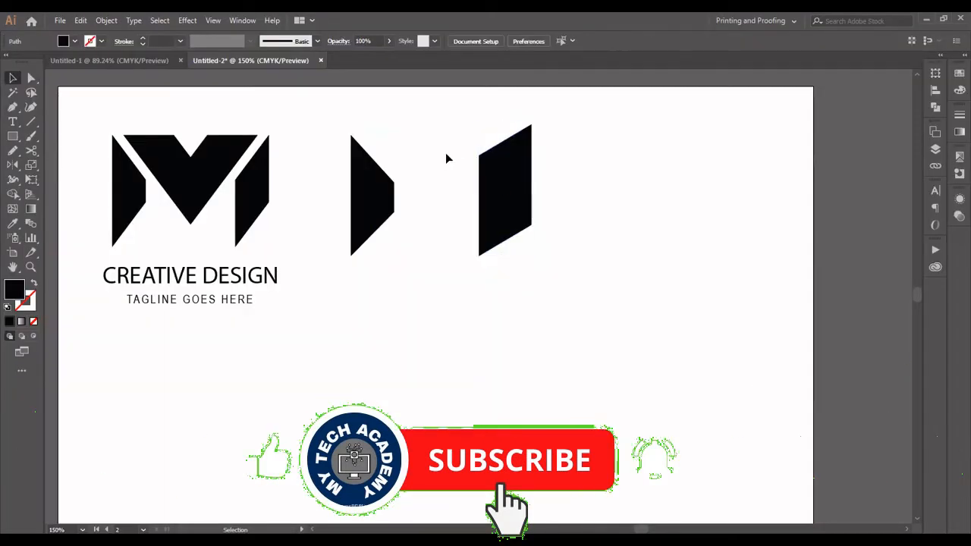
# Draw a wide black rectangle below the two shapes, spanning from the trapezoid's left edge to the parallelogram's right edge
pyautogui.moveTo(436, 159); pyautogui.dragTo(413, 159)
pyautogui.click(12, 138)
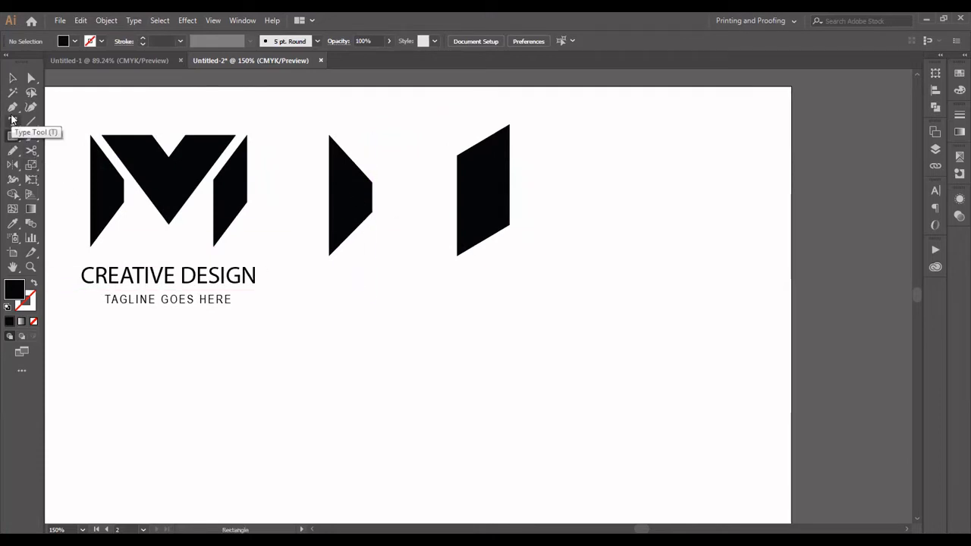
pyautogui.moveTo(315, 303); pyautogui.dragTo(510, 422)
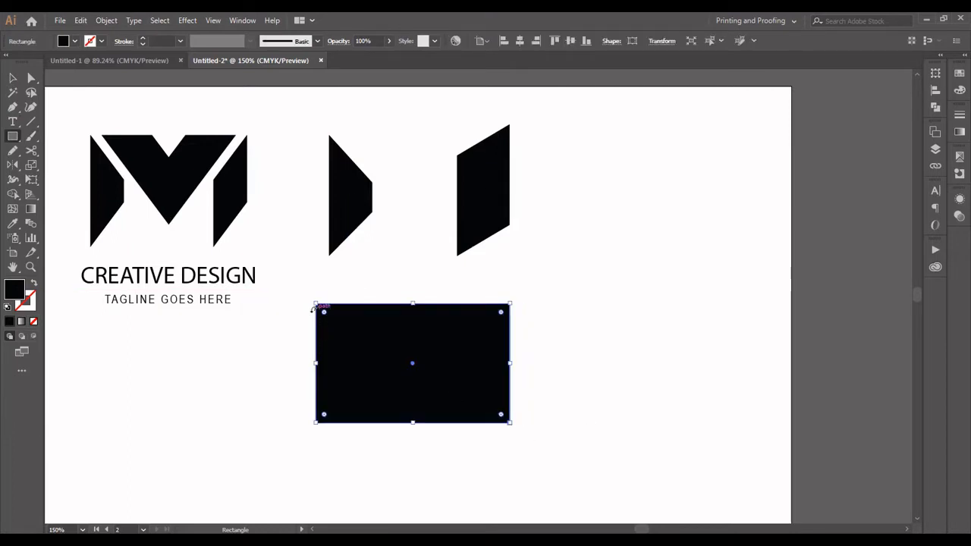
pyautogui.moveTo(315, 302); pyautogui.dragTo(279, 238)
pyautogui.click(13, 77)
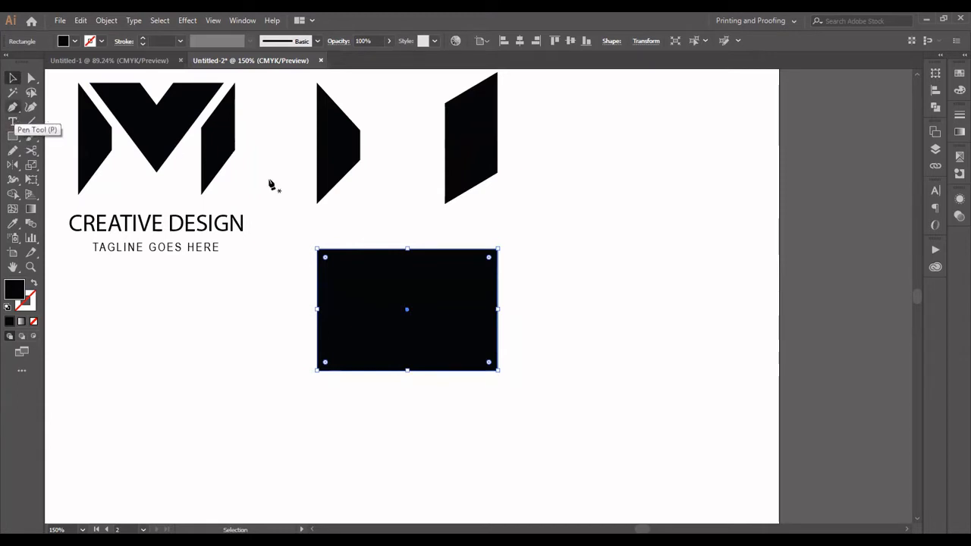
# Draw a closed downward-pointing triangle over the black rectangle with the Pen tool, placing its tip on the rectangle's bottom edge
pyautogui.click(312, 242)
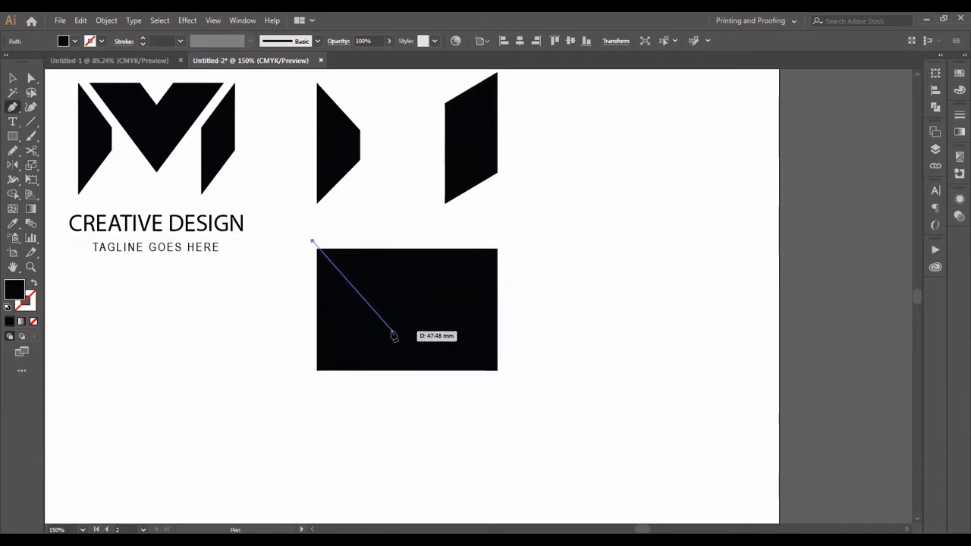
pyautogui.click(401, 370)
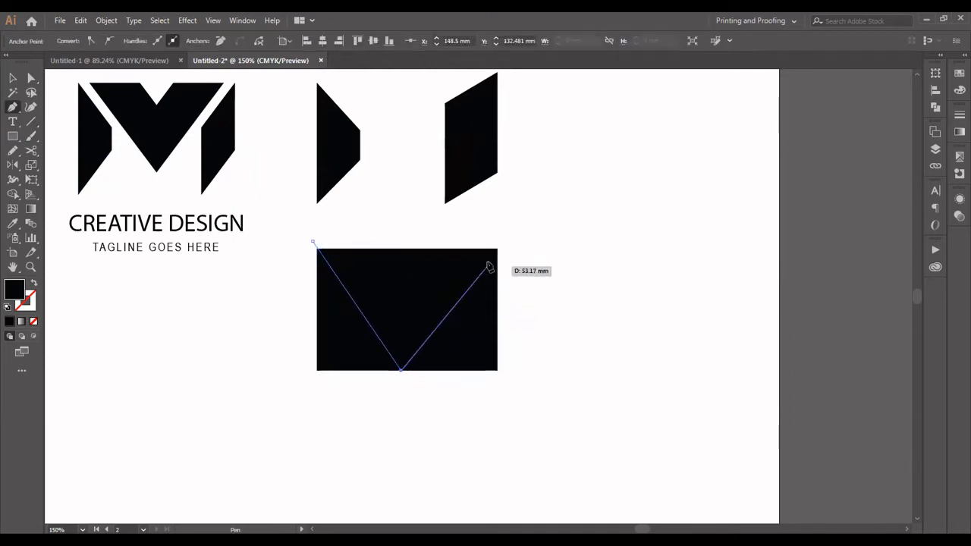
pyautogui.click(516, 226)
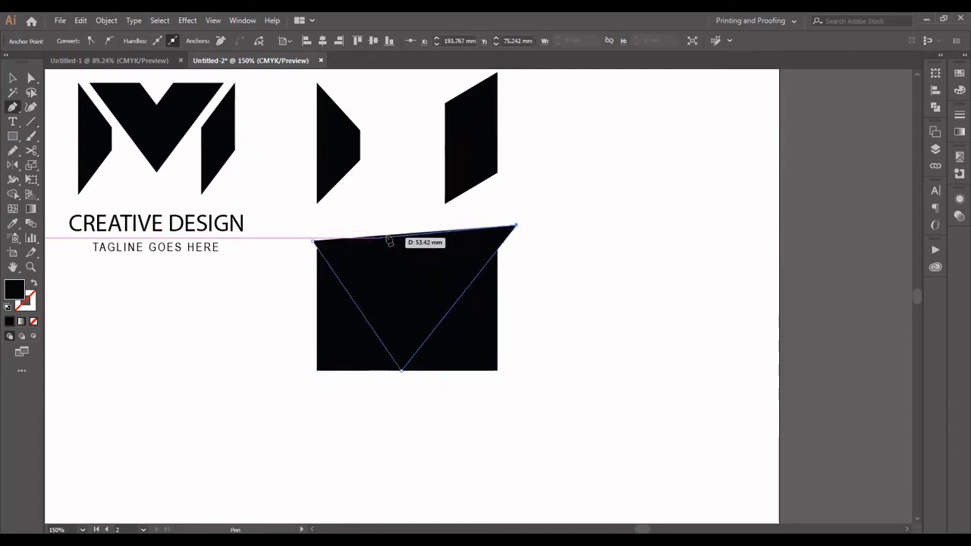
pyautogui.click(313, 242)
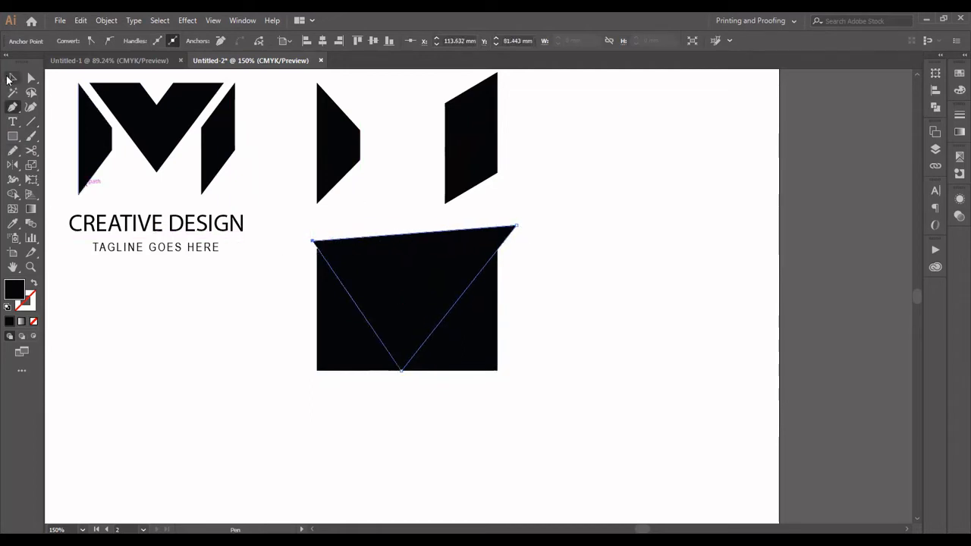
# Select the rectangle together with the drawn triangle and divide them along their overlap with the Shape Builder tool
pyautogui.click(13, 79)
pyautogui.click(425, 297)
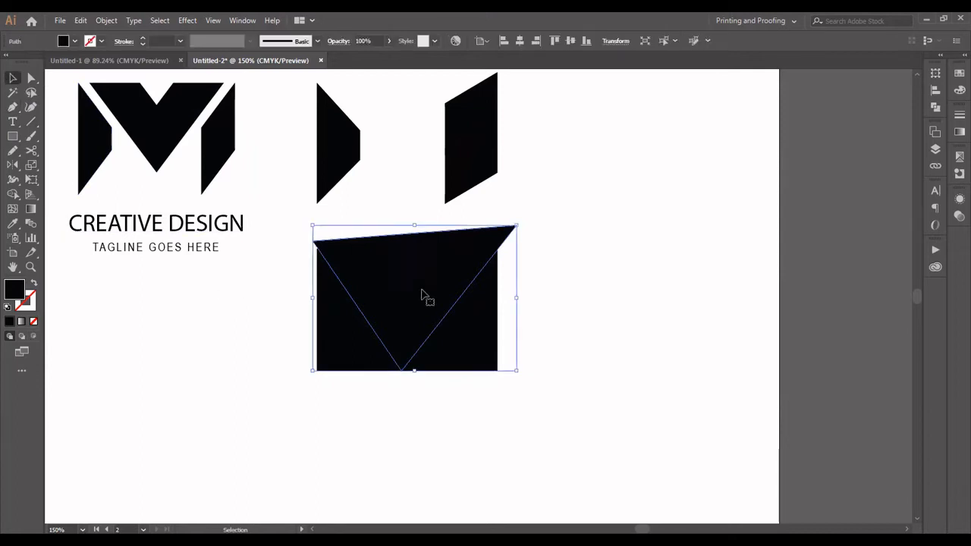
pyautogui.click(513, 331)
pyautogui.click(419, 306)
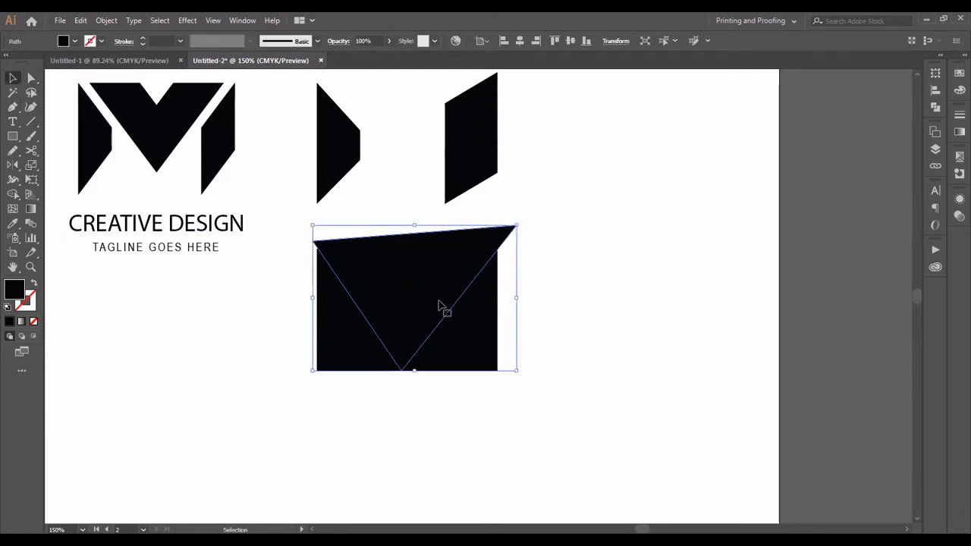
pyautogui.moveTo(277, 328); pyautogui.dragTo(478, 314)
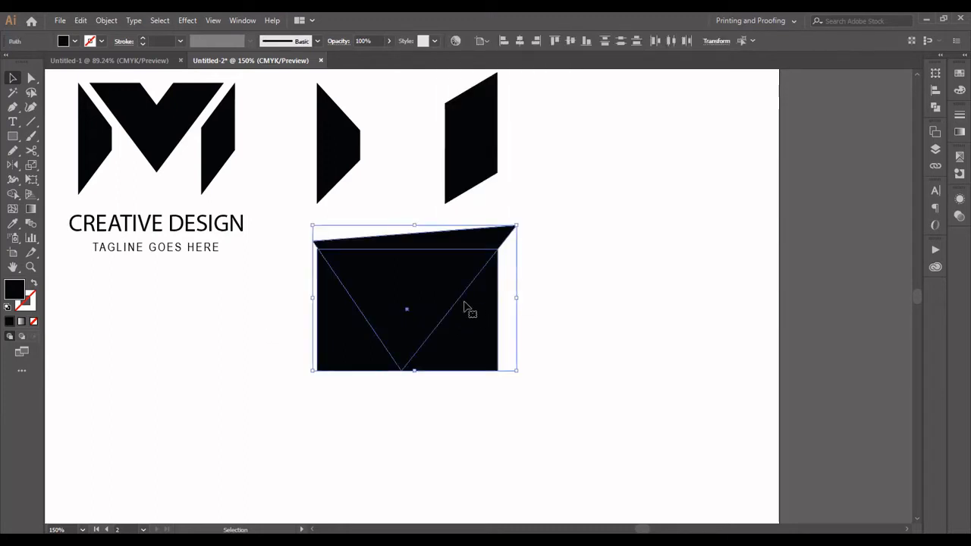
pyautogui.hotkey('shift', 'm')
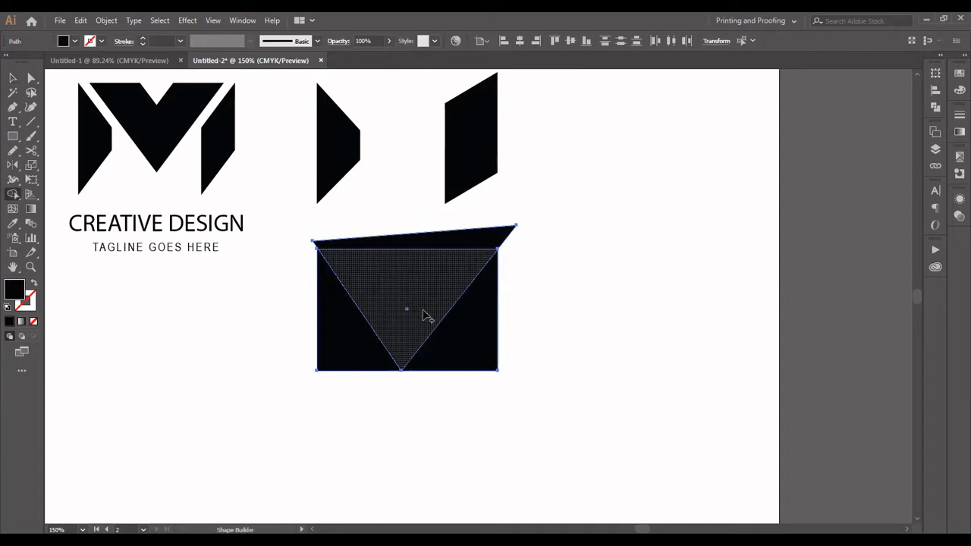
# Delete the leftover pieces above and on both sides of the overlap, keeping only the downward-pointing triangle
pyautogui.click(11, 79)
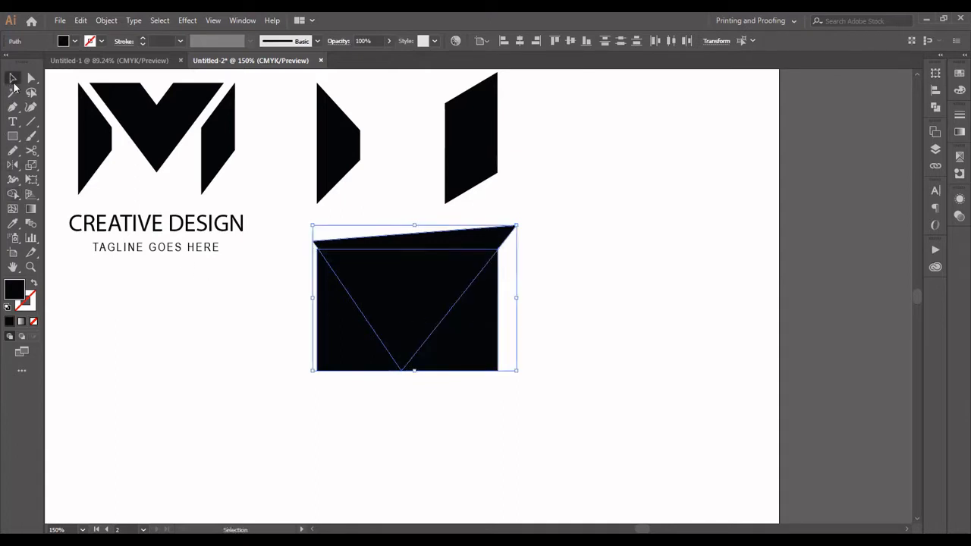
pyautogui.press('Delete')
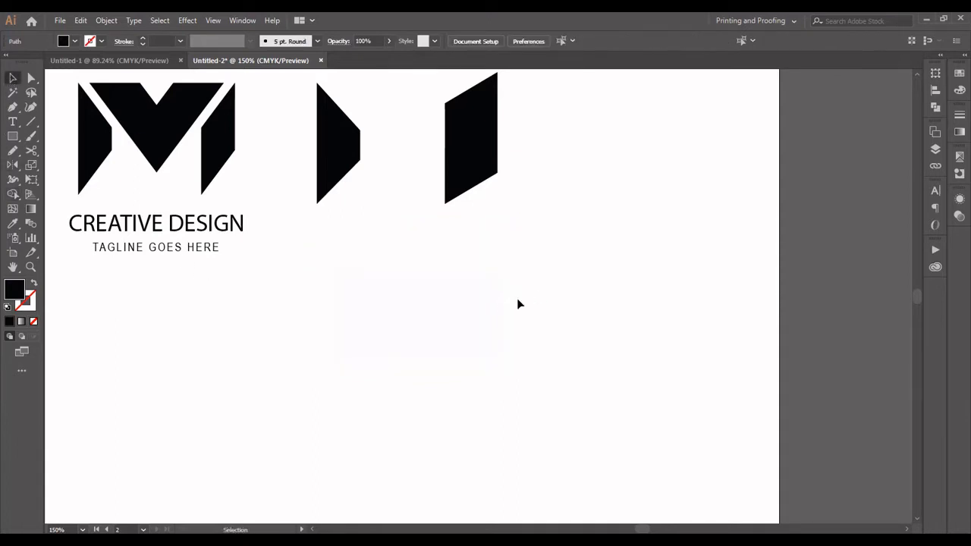
pyautogui.hotkey('ctrl', 'z')
pyautogui.hotkey('ctrl', 'z')
pyautogui.hotkey('ctrl', 'z')
pyautogui.hotkey('ctrl', 'z')
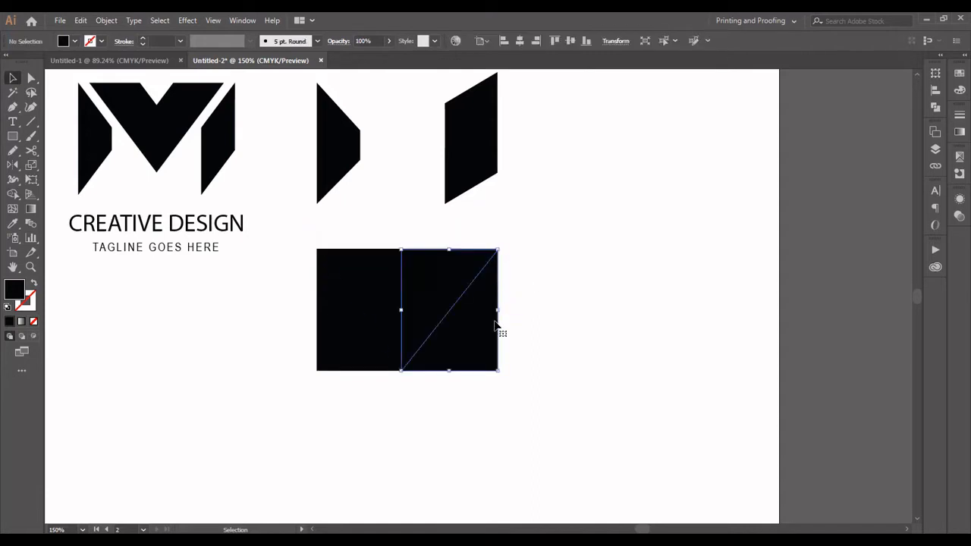
pyautogui.hotkey('ctrl', 'z')
pyautogui.hotkey('ctrl', 'z')
pyautogui.hotkey('ctrl', 'z')
pyautogui.hotkey('ctrl', 'z')
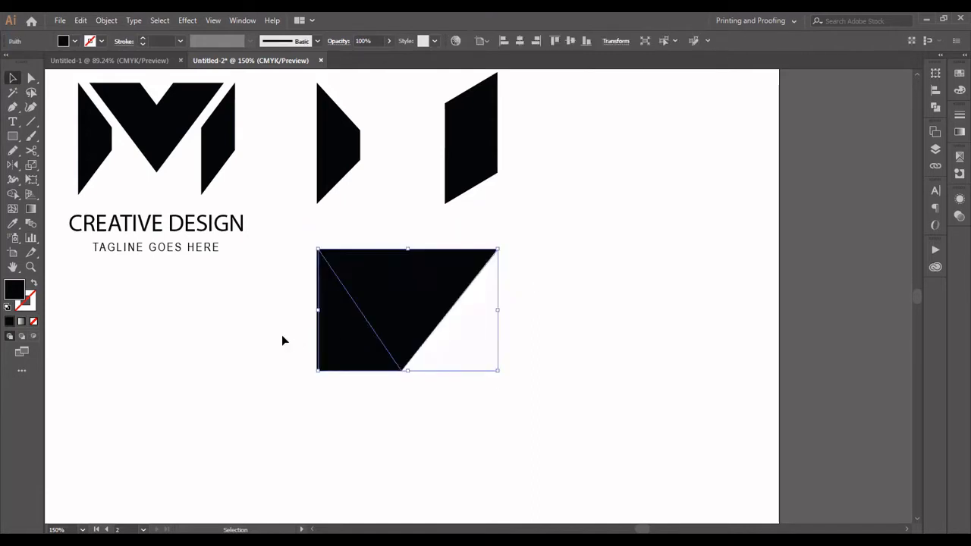
pyautogui.hotkey('ctrl', 'z')
pyautogui.hotkey('ctrl', 'z')
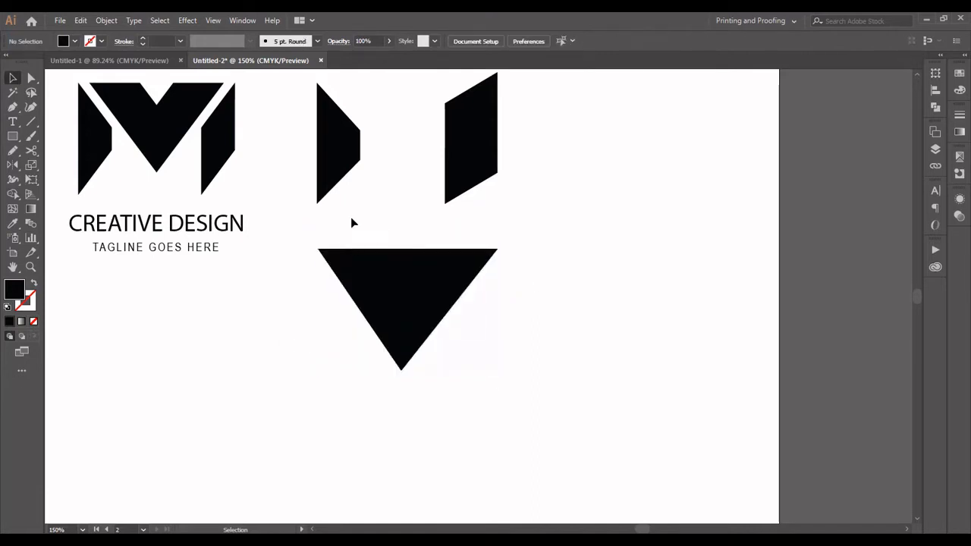
# Duplicate the triangle upward so the copy's tip overlaps the original, and align both triangles by their horizontal centers
pyautogui.moveTo(415, 292); pyautogui.dragTo(389, 223)
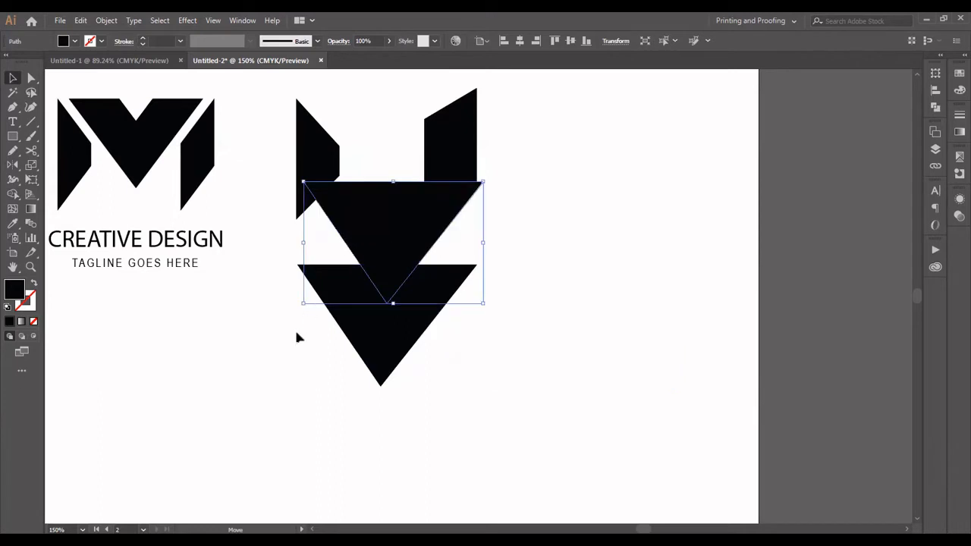
pyautogui.moveTo(297, 336); pyautogui.dragTo(425, 280)
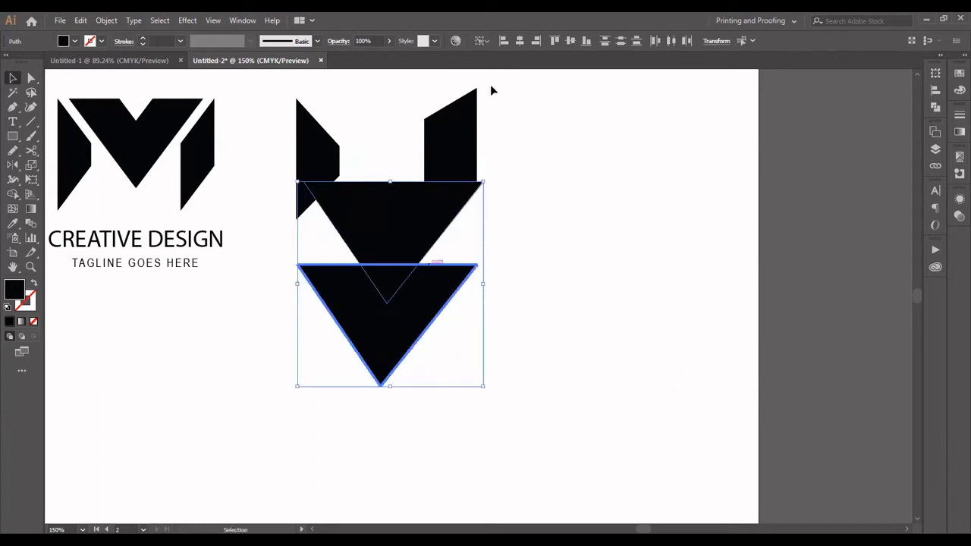
pyautogui.click(520, 41)
pyautogui.click(556, 241)
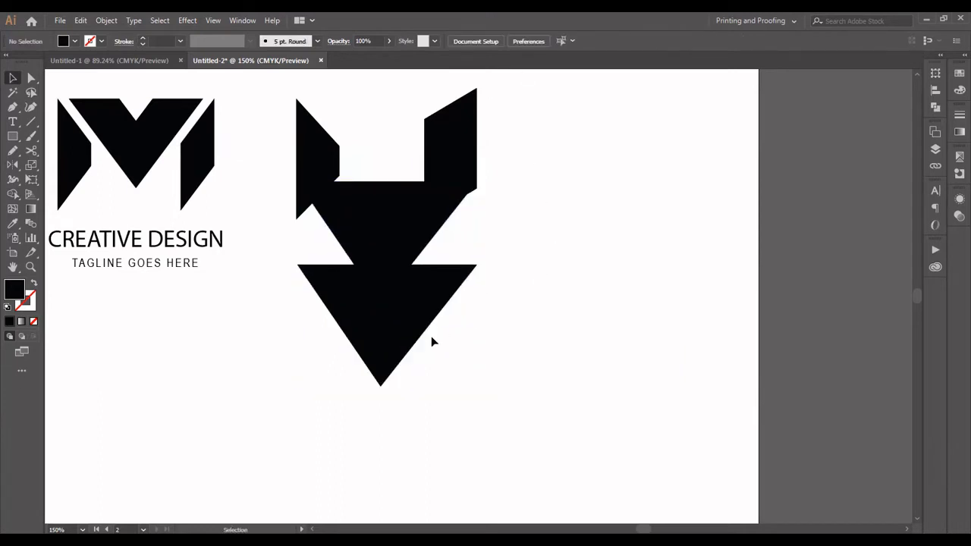
# Cut the upper triangle's tip out of the lower triangle with Shape Builder and delete the upper one, leaving a V shape
pyautogui.moveTo(312, 339); pyautogui.dragTo(450, 253)
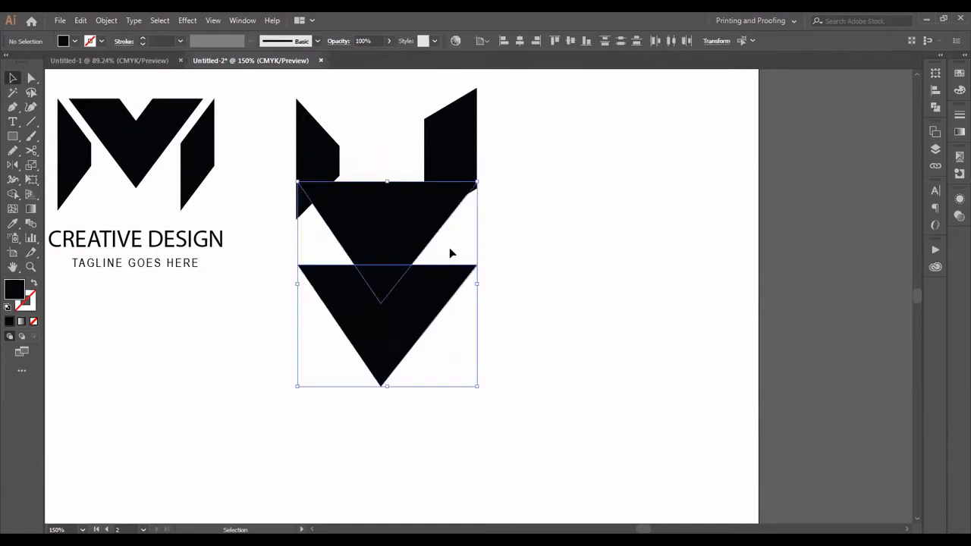
pyautogui.hotkey('shift', 'm')
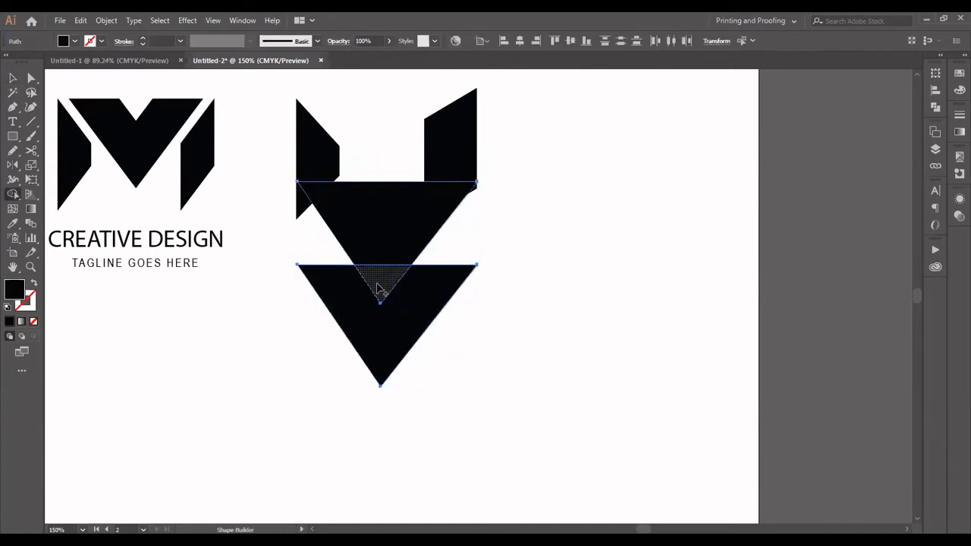
pyautogui.moveTo(386, 286)
pyautogui.mouseDown()
pyautogui.moveTo(392, 232)
pyautogui.moveTo(397, 241)
pyautogui.mouseUp()
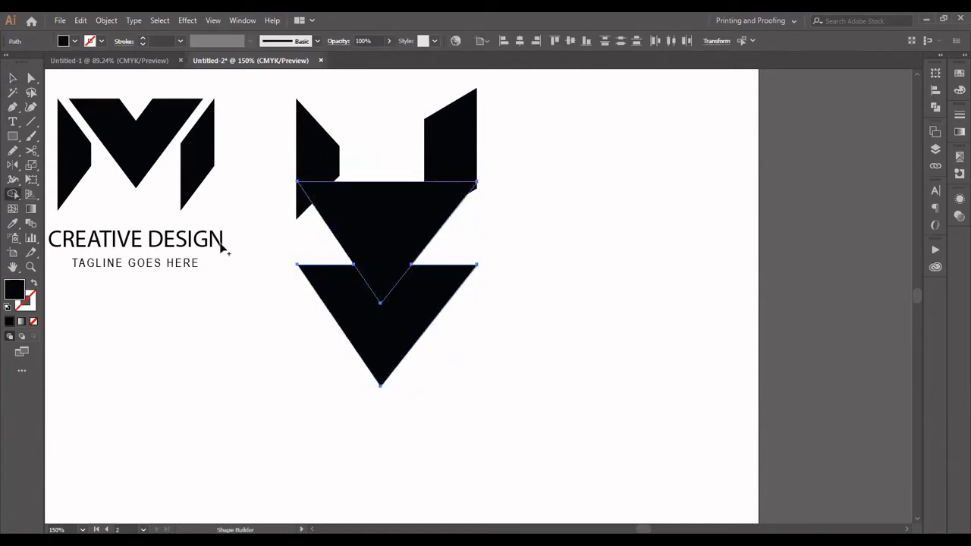
pyautogui.click(11, 78)
pyautogui.click(218, 325)
pyautogui.click(374, 257)
pyautogui.press('Delete')
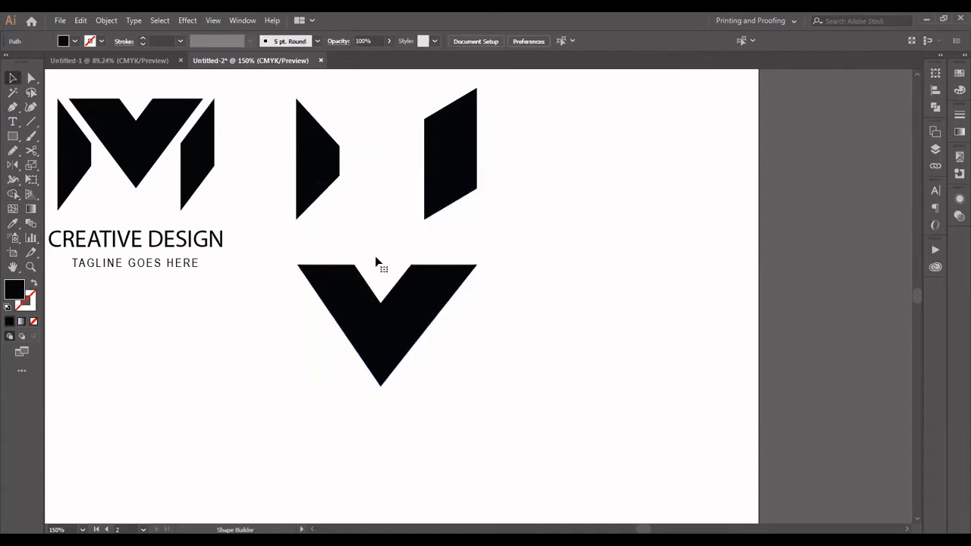
# Scale the V shape down and move it up between the trapezoid and the parallelogram to form the M
pyautogui.scroll(3, 357, 318)
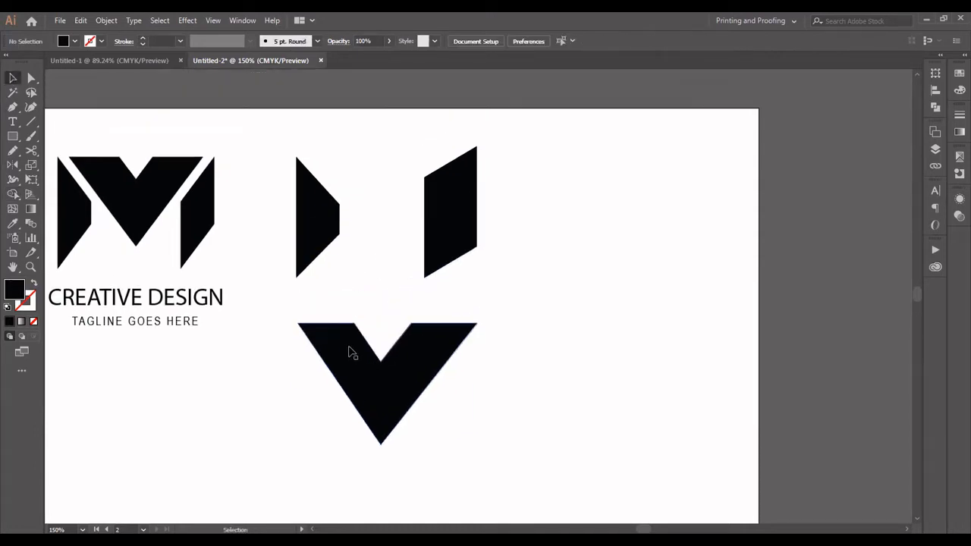
pyautogui.click(452, 352)
pyautogui.moveTo(475, 338); pyautogui.dragTo(432, 368)
pyautogui.moveTo(384, 392); pyautogui.dragTo(394, 174)
# Steepen the parallelogram's slants by moving its upper-left corner point down and its lower-right corner point up
pyautogui.click(453, 223)
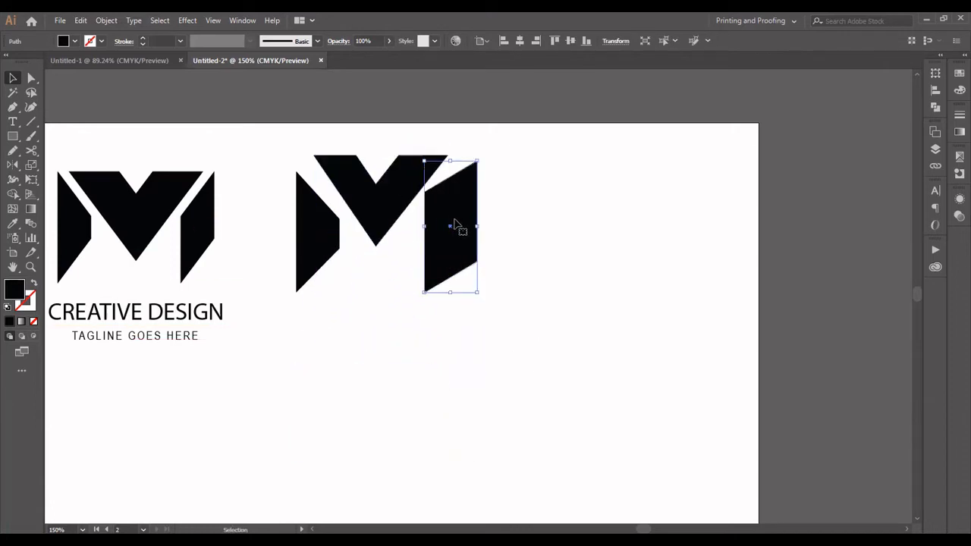
pyautogui.click(31, 77)
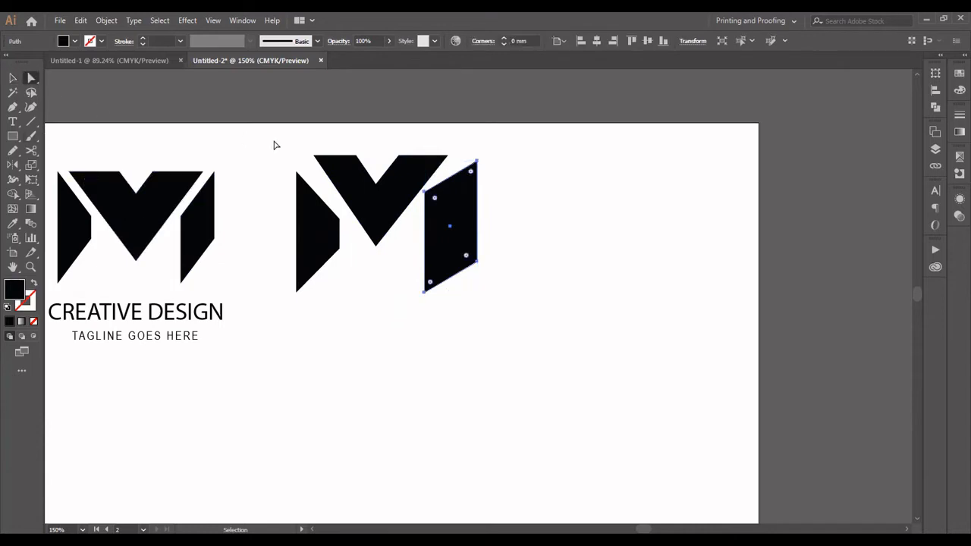
pyautogui.click(424, 193)
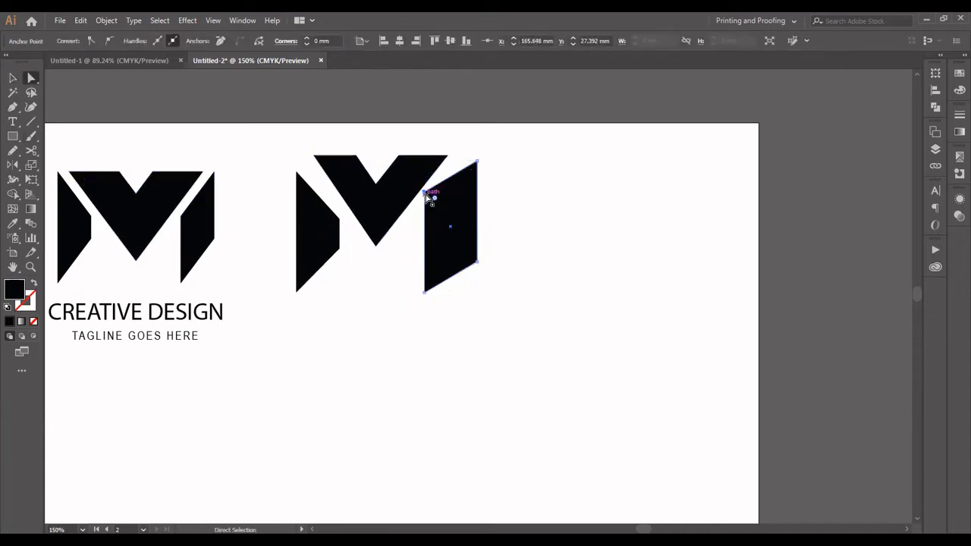
pyautogui.moveTo(425, 194); pyautogui.dragTo(424, 211)
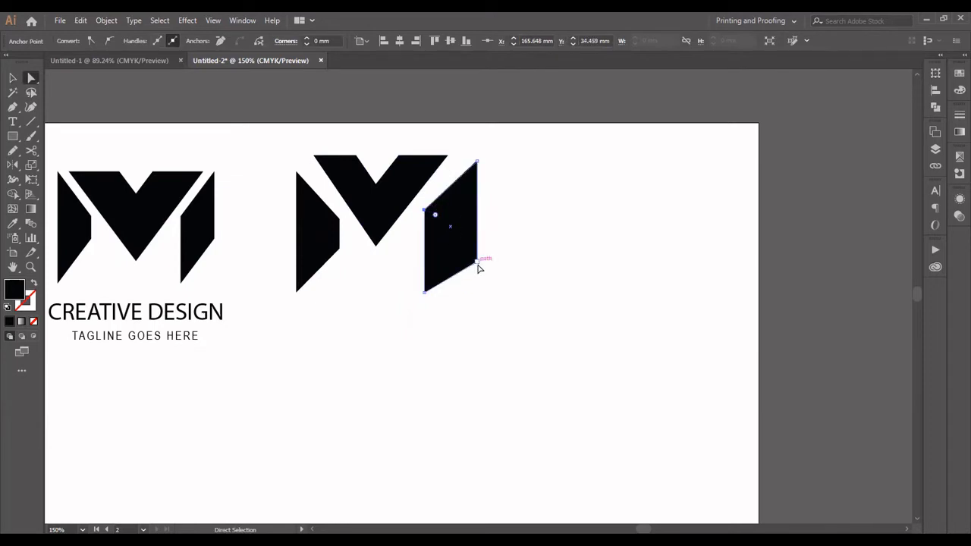
pyautogui.moveTo(477, 264); pyautogui.dragTo(475, 245)
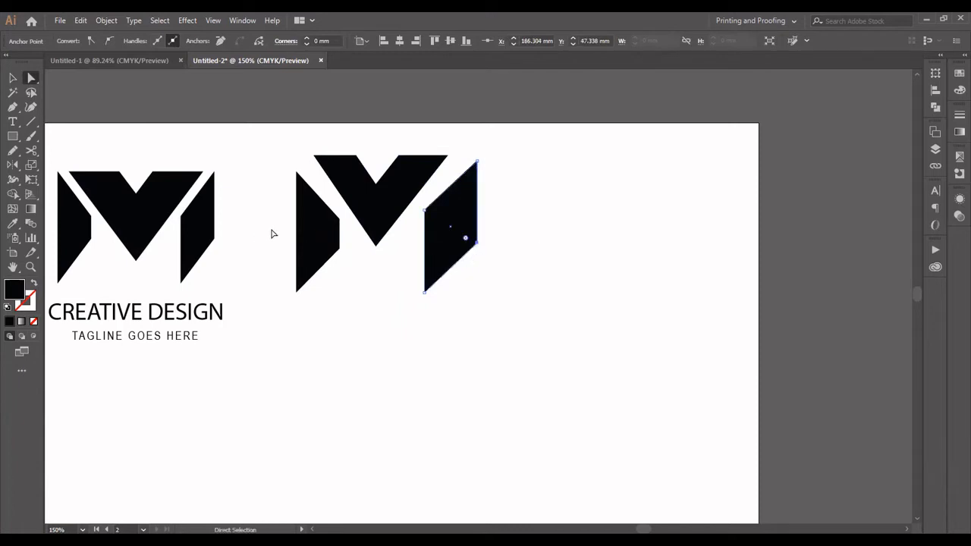
# Narrow the parallelogram slightly from both sides and widen the V shape so it starts at the trapezoid's left edge
pyautogui.click(12, 78)
pyautogui.click(463, 220)
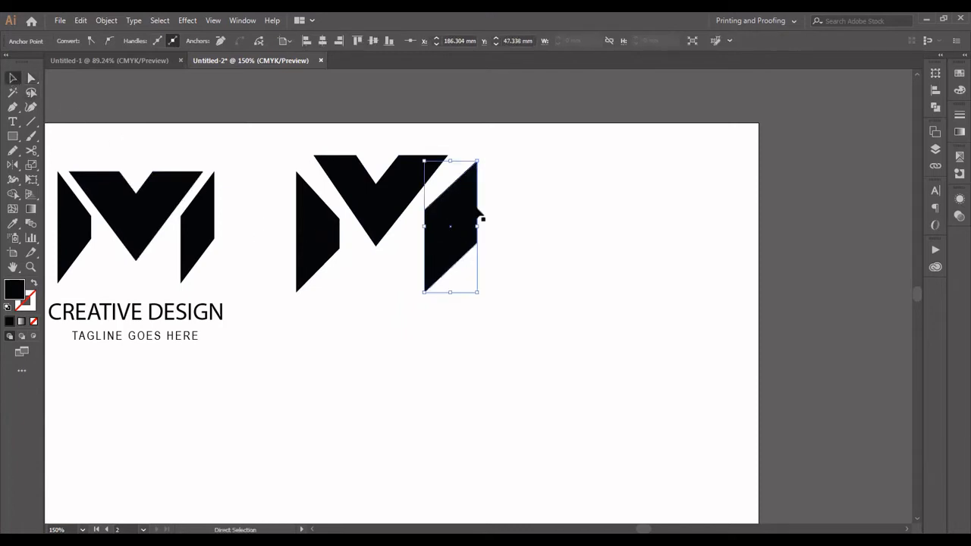
pyautogui.click(400, 247)
pyautogui.click(447, 251)
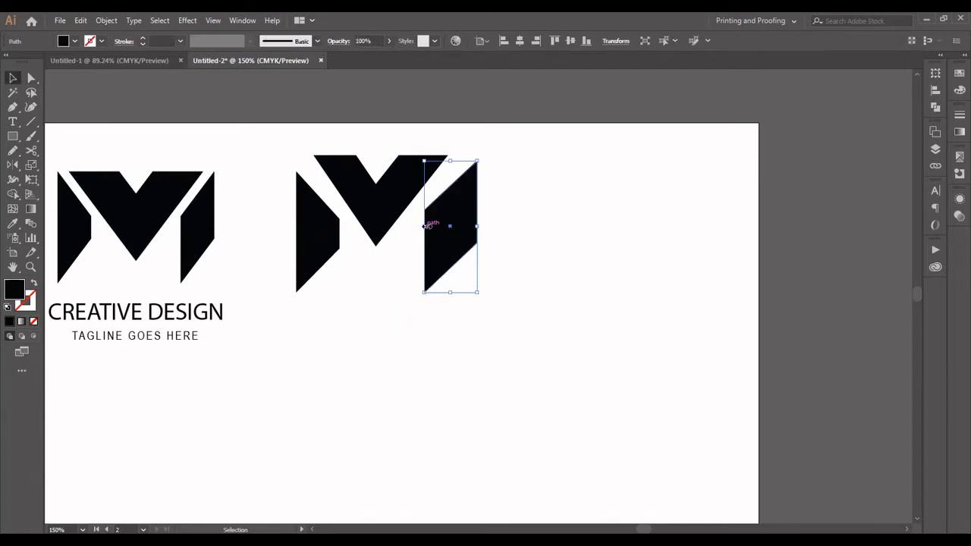
pyautogui.moveTo(425, 226); pyautogui.dragTo(426, 229)
pyautogui.moveTo(430, 229); pyautogui.dragTo(465, 210)
pyautogui.click(386, 195)
pyautogui.click(485, 158)
pyautogui.click(434, 187)
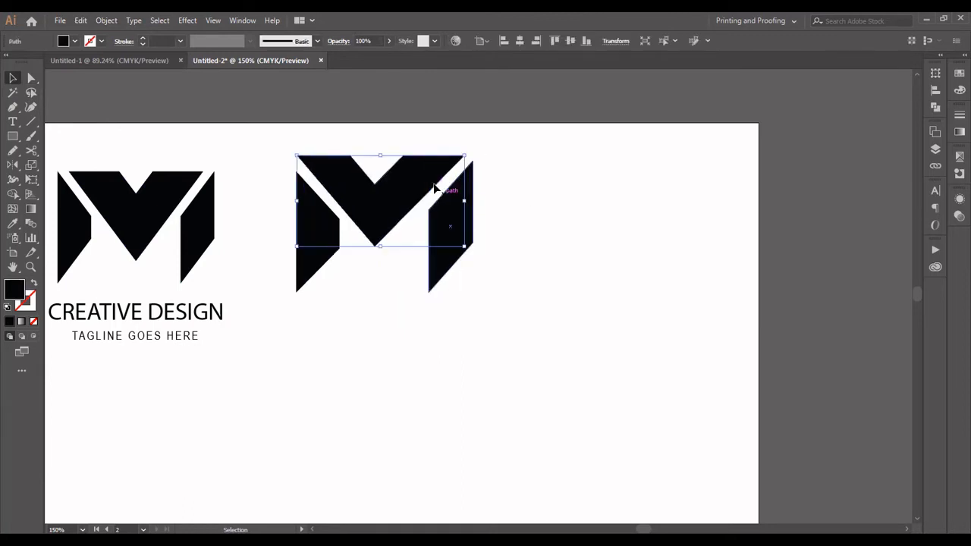
# Align the parallelogram's right edge to the right edge of the V shape, using the V as the key object
pyautogui.keyDown('shift'); pyautogui.click(455, 210); pyautogui.keyUp('shift')
pyautogui.click(433, 167)
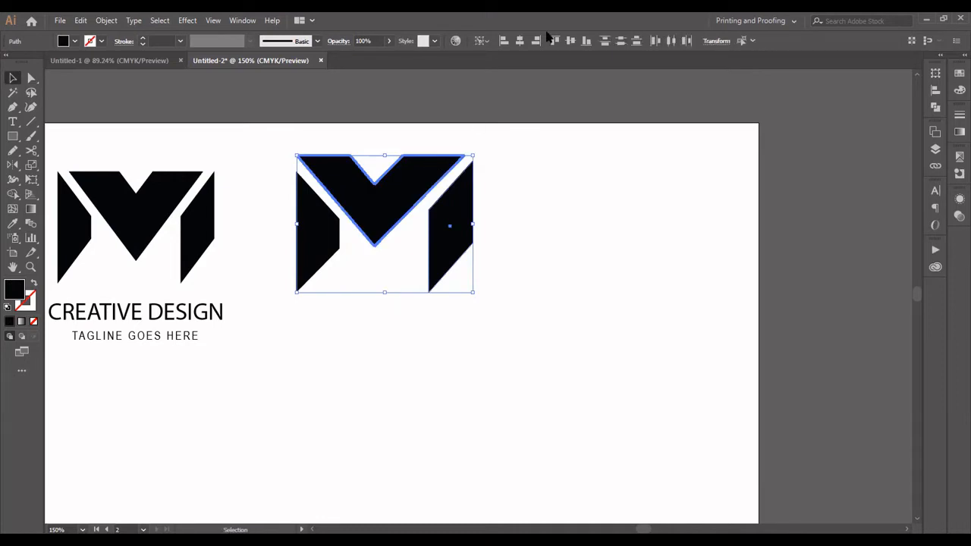
pyautogui.click(536, 40)
pyautogui.click(546, 160)
pyautogui.click(453, 244)
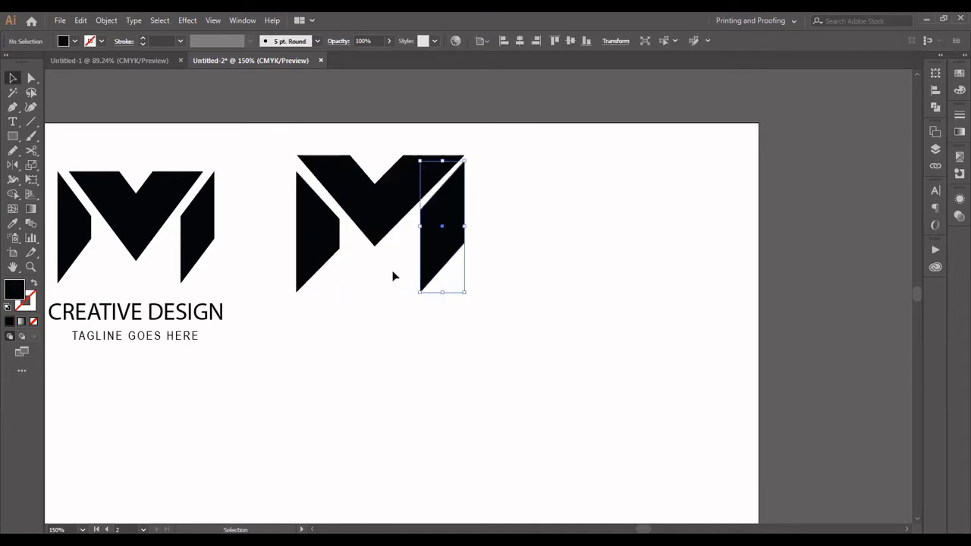
# Nudge the parallelogram's upper-right corner point down slightly to widen its gap from the V shape
pyautogui.moveTo(290, 317); pyautogui.dragTo(326, 271)
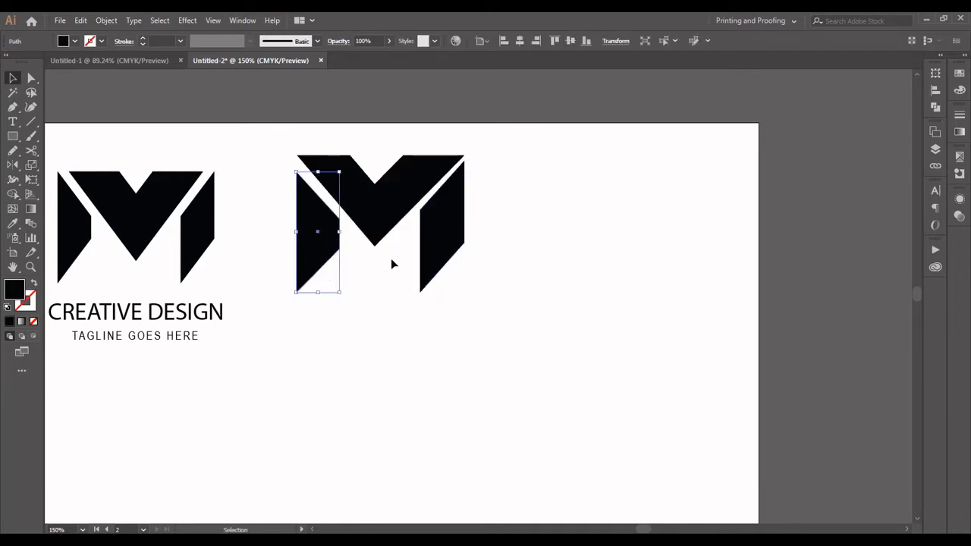
pyautogui.click(425, 259)
pyautogui.press('a')
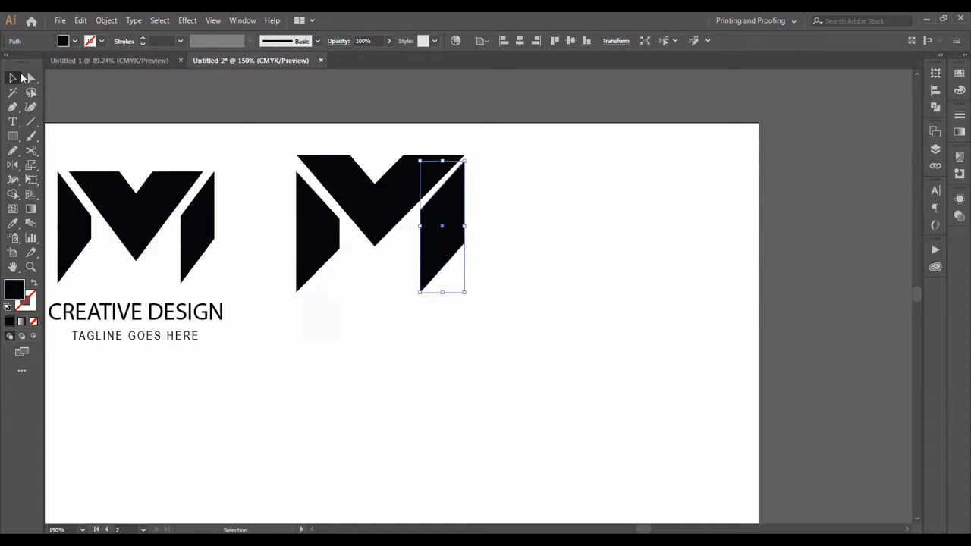
pyautogui.click(453, 141)
pyautogui.click(465, 161)
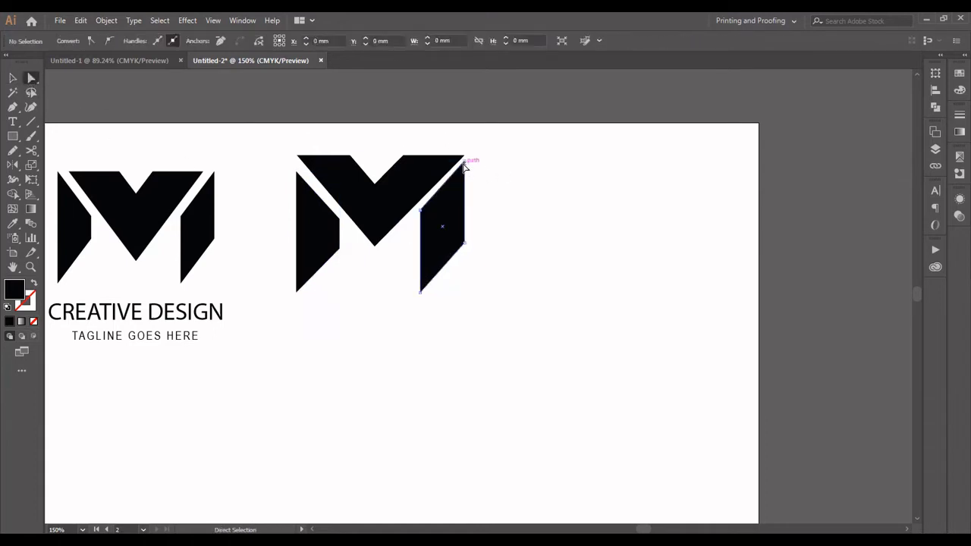
pyautogui.click(465, 162)
pyautogui.press('Down')
pyautogui.press('Down')
pyautogui.press('Down')
pyautogui.press('Down')
pyautogui.press('Down')
pyautogui.press('Down')
pyautogui.press('Down')
pyautogui.press('Down')
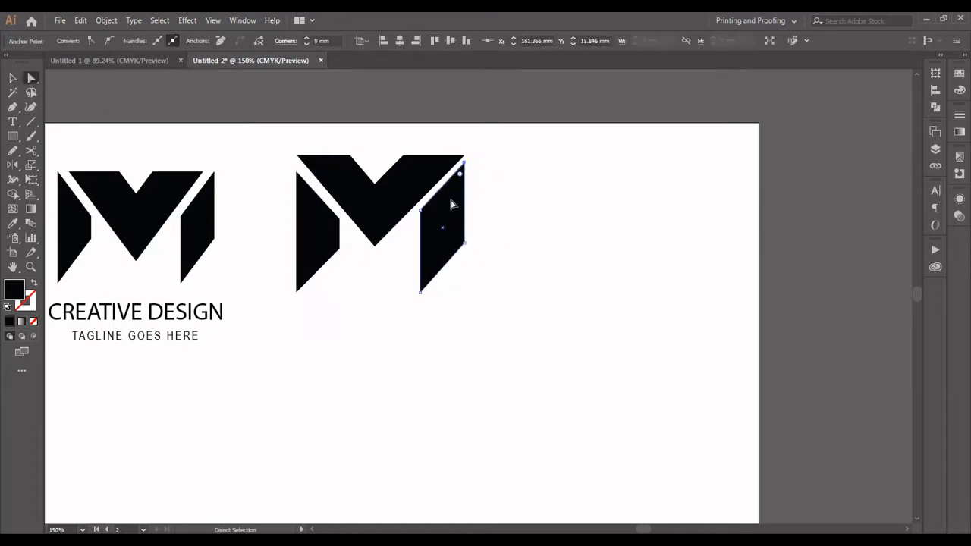
# Lower the parallelogram's upper-right corner point further so the gap along the V shape's slanted edge becomes more even
pyautogui.press('Down')
pyautogui.press('Down')
pyautogui.press('Down')
pyautogui.press('Down')
pyautogui.press('Down')
pyautogui.press('Down')
pyautogui.press('Down')
pyautogui.click(415, 313)
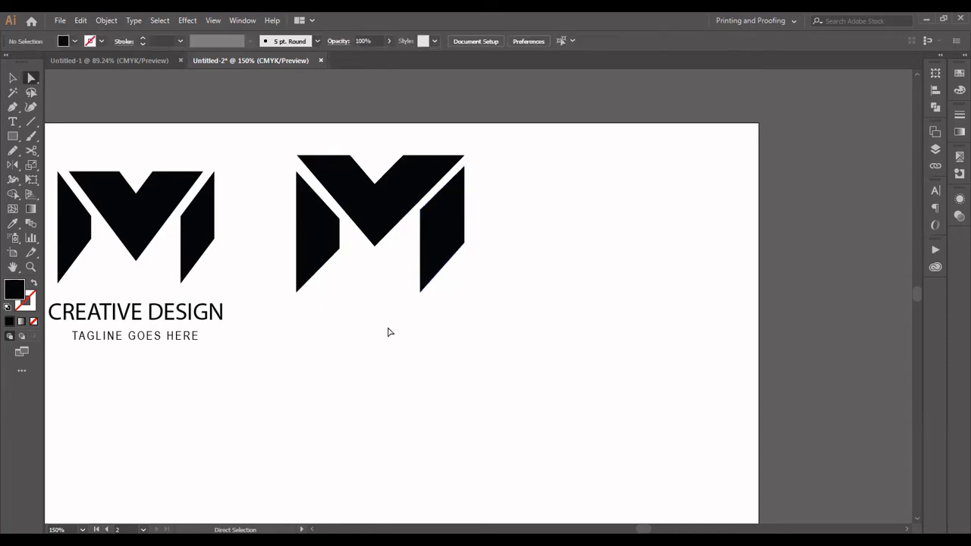
# Scale up the left trapezoid of the new M from its centre until its top reaches the V shape's top edge
pyautogui.moveTo(392, 332); pyautogui.dragTo(487, 325)
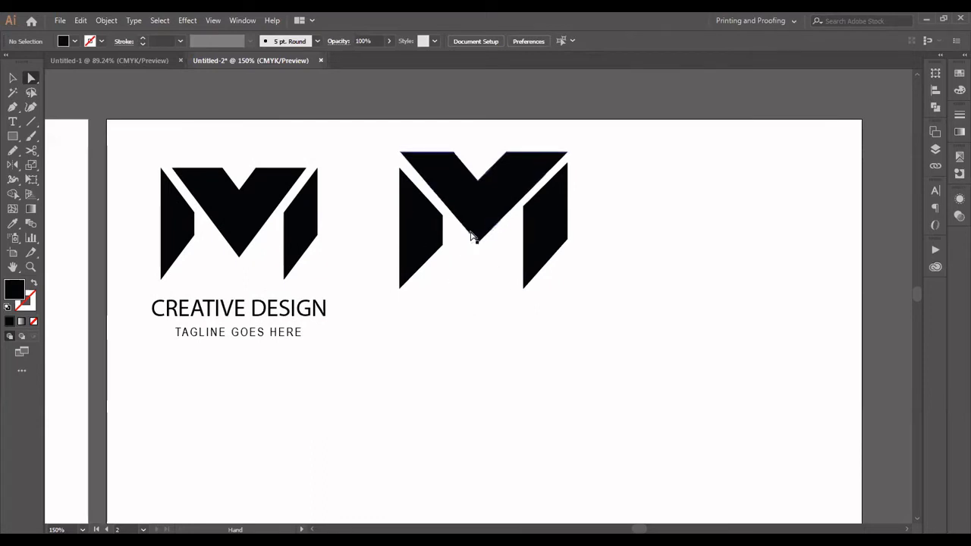
pyautogui.click(417, 228)
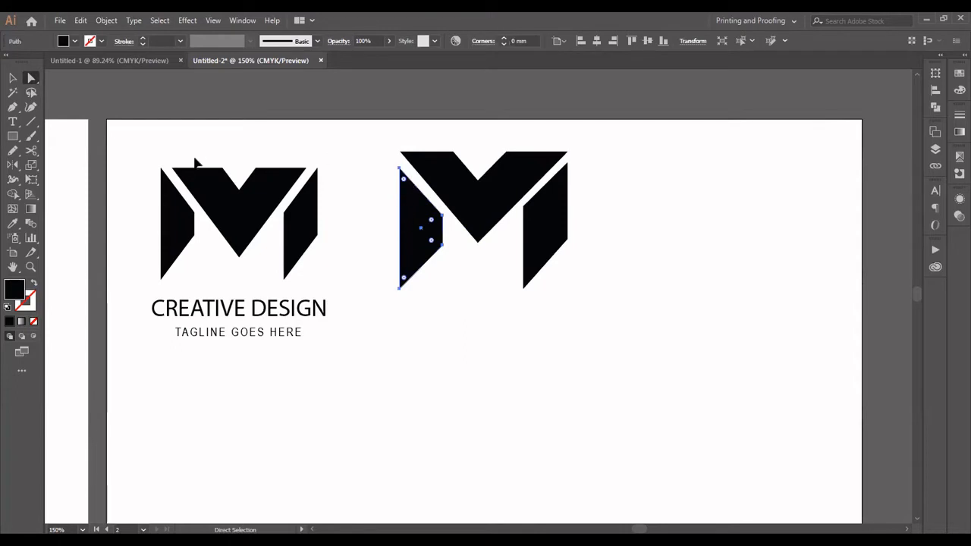
pyautogui.click(13, 77)
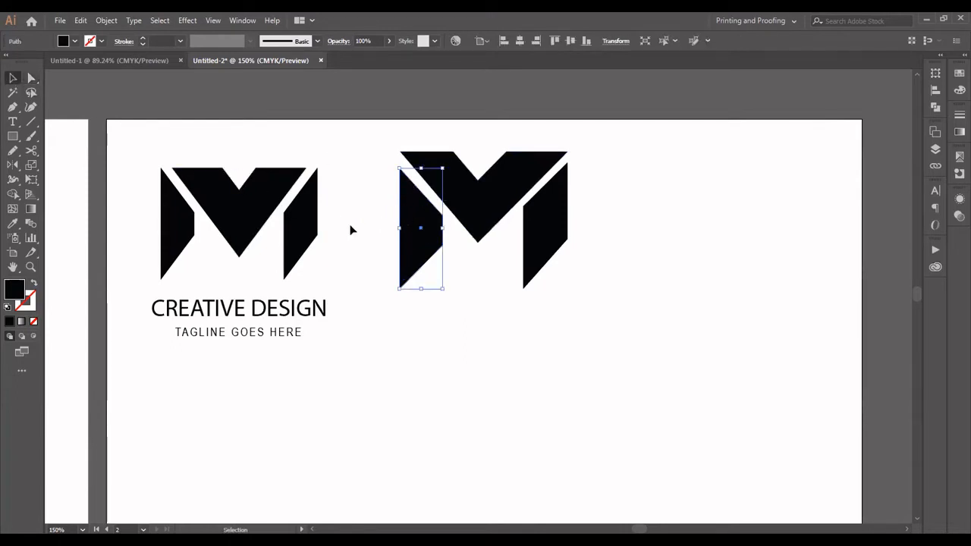
pyautogui.moveTo(399, 227); pyautogui.dragTo(387, 220)
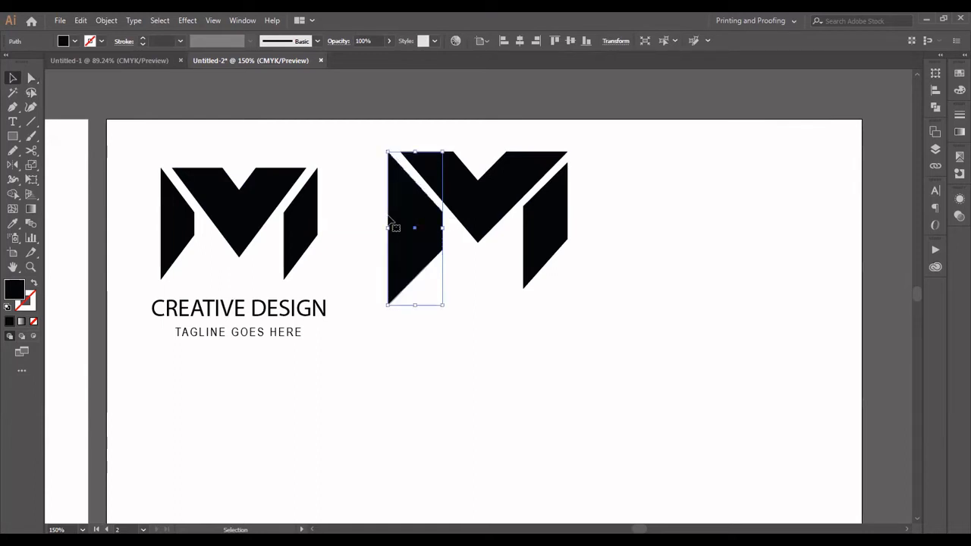
# Enlarge the right parallelogram up to the V shape's top edge and shift it slightly right to restore the gap
pyautogui.click(548, 221)
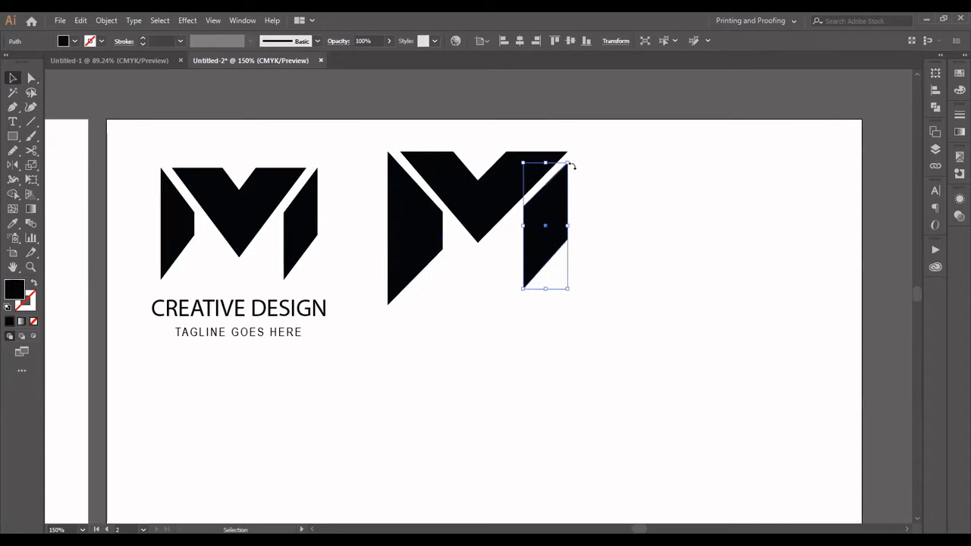
pyautogui.moveTo(568, 162); pyautogui.dragTo(578, 152)
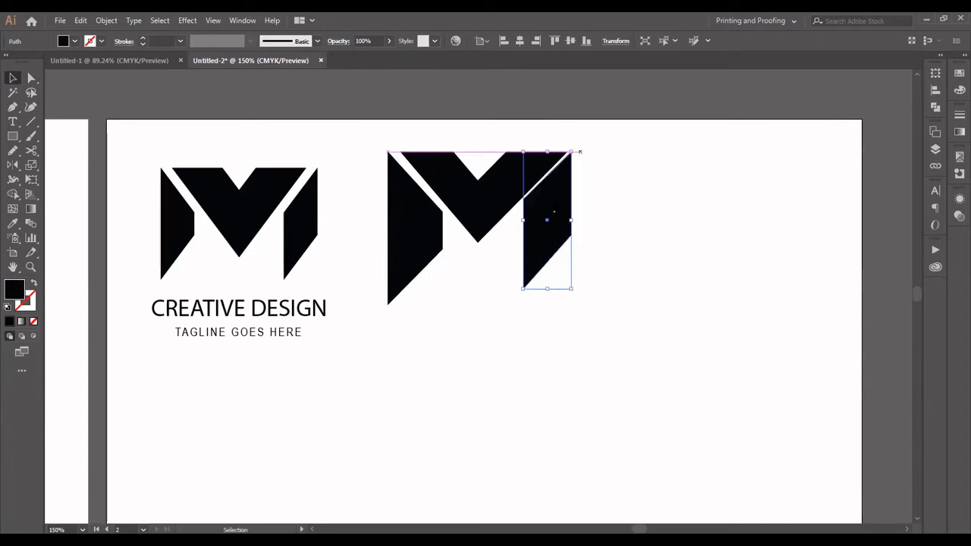
pyautogui.moveTo(555, 205); pyautogui.dragTo(561, 206)
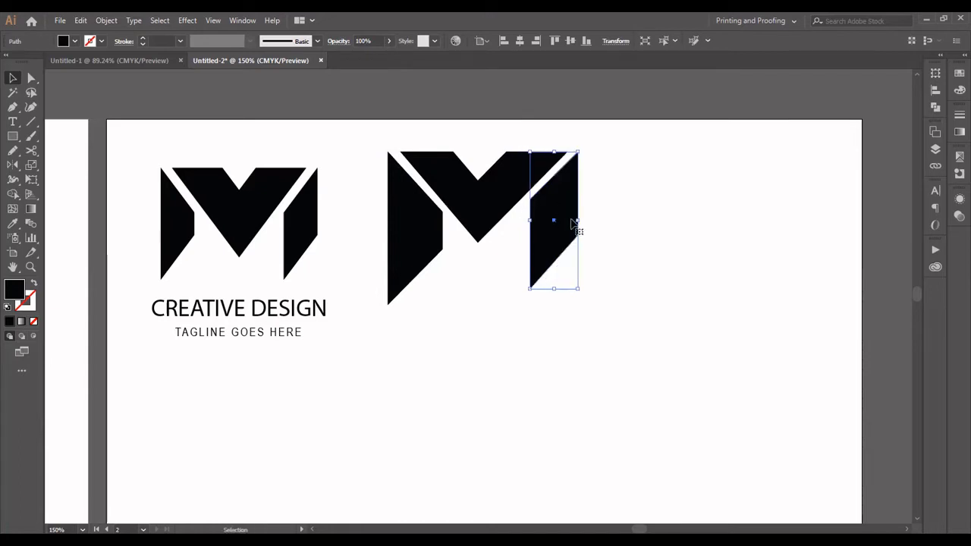
pyautogui.click(606, 256)
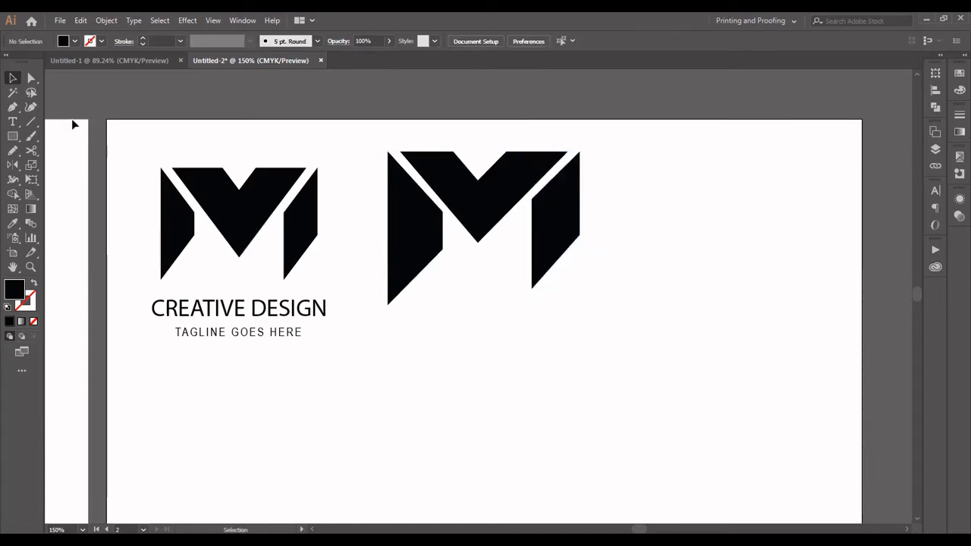
# Move the parallelogram's two lower corner points down together to lengthen it towards the left trapezoid's depth
pyautogui.click(31, 77)
pyautogui.moveTo(476, 309); pyautogui.dragTo(601, 233)
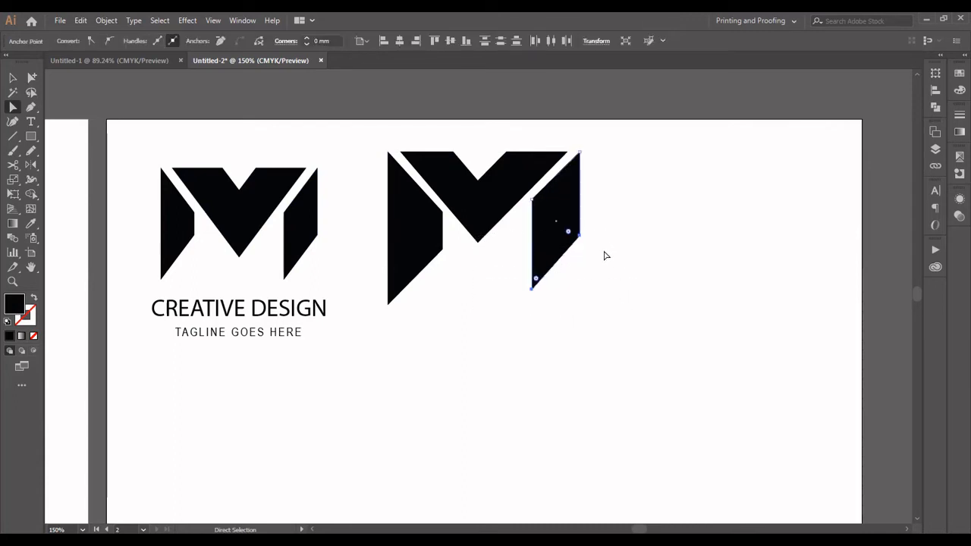
pyautogui.press('Down')
pyautogui.press('Down')
pyautogui.press('Down')
pyautogui.press('Down')
pyautogui.press('Down')
pyautogui.press('Down')
pyautogui.press('Down')
pyautogui.press('Down')
pyautogui.press('Down')
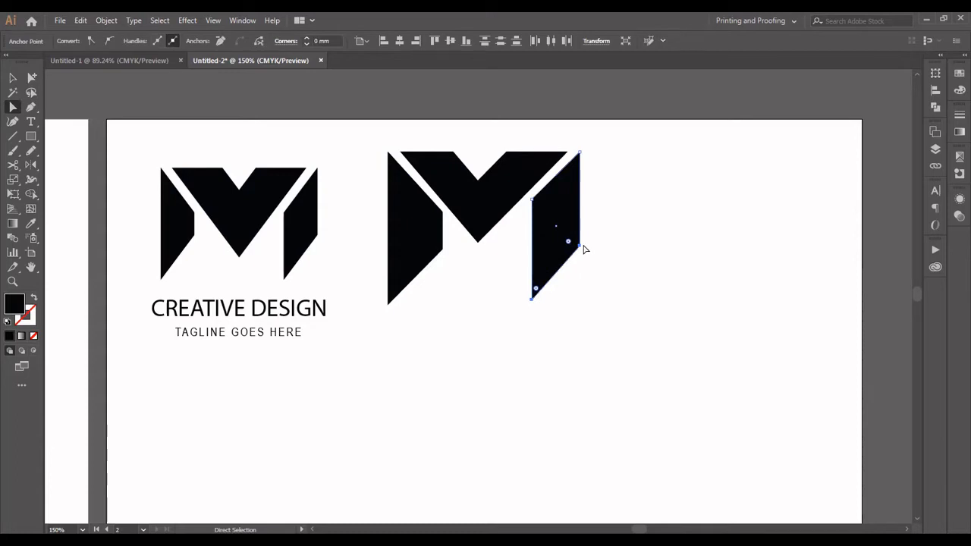
# Fine-tune the parallelogram's lower-right and lower-left corner points individually with slight adjustments
pyautogui.moveTo(597, 232); pyautogui.dragTo(574, 265)
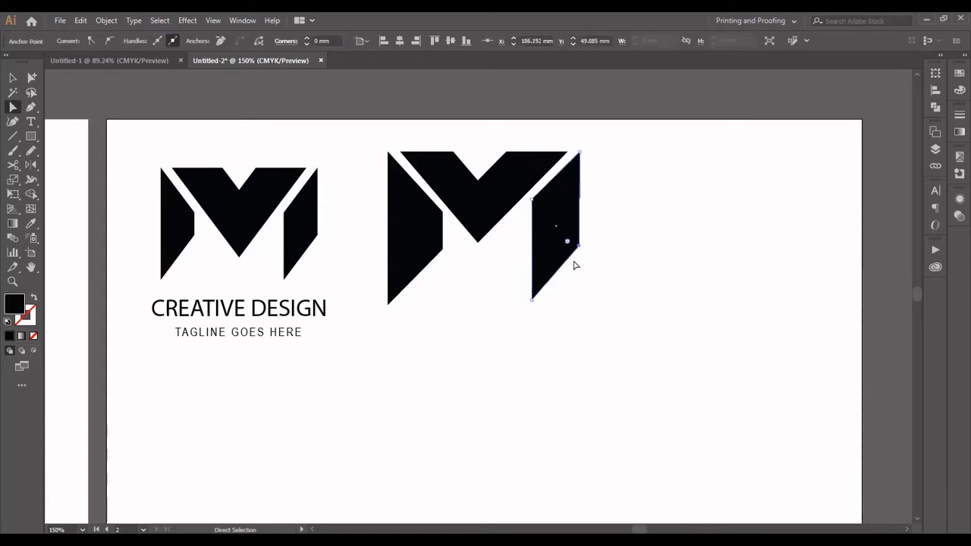
pyautogui.click(615, 242)
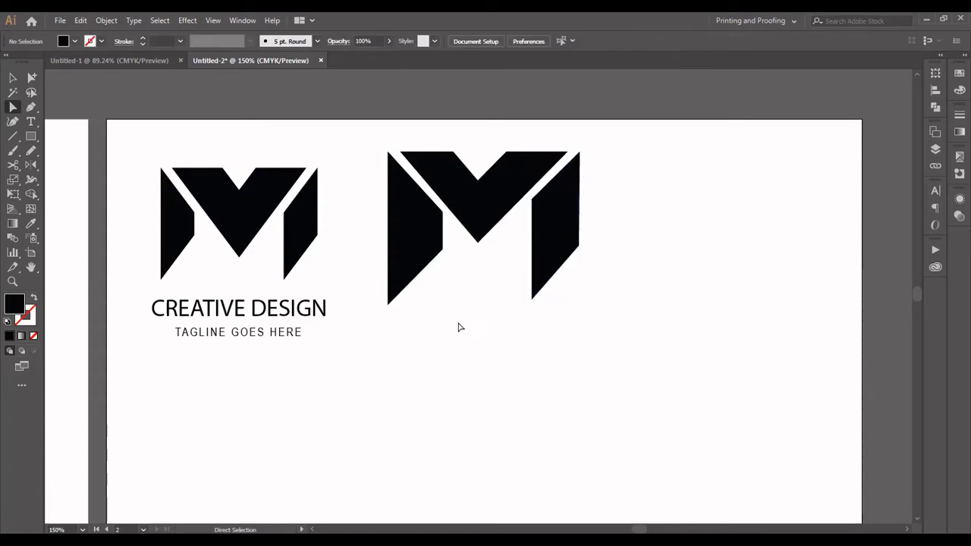
pyautogui.moveTo(505, 317); pyautogui.dragTo(559, 292)
pyautogui.click(581, 307)
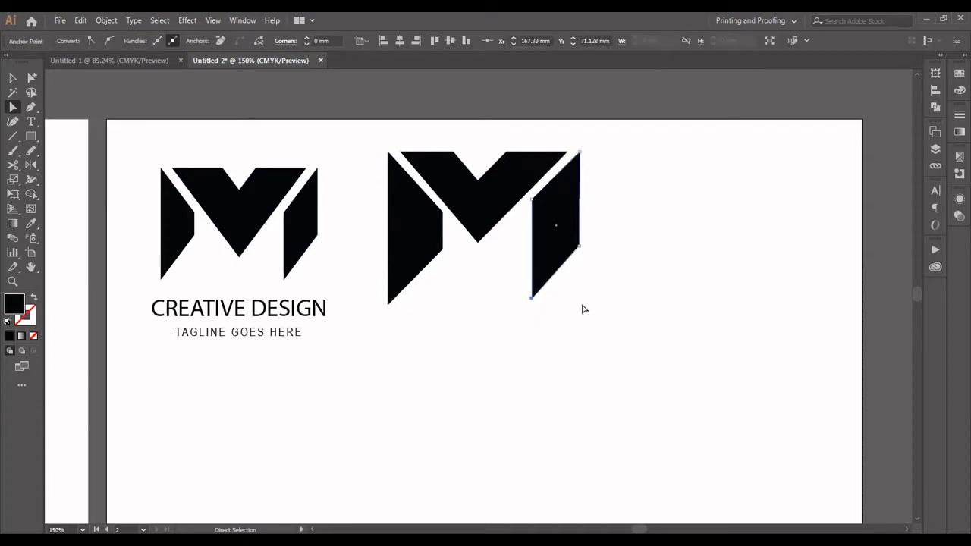
pyautogui.click(12, 77)
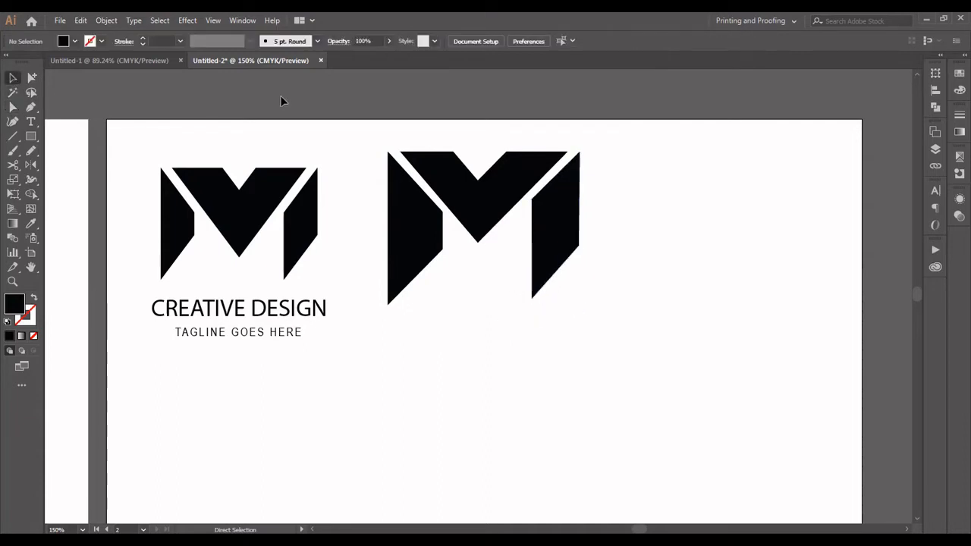
# Copy the striped triangular M logo from the first artboard and place it below the M logo on the second artboard
pyautogui.moveTo(387, 139); pyautogui.dragTo(361, 134)
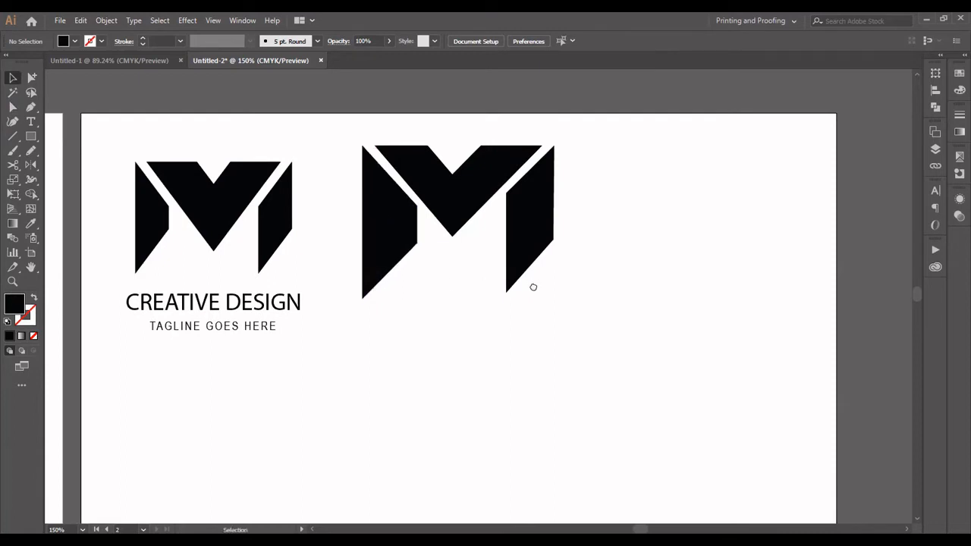
pyautogui.moveTo(533, 287); pyautogui.dragTo(562, 309)
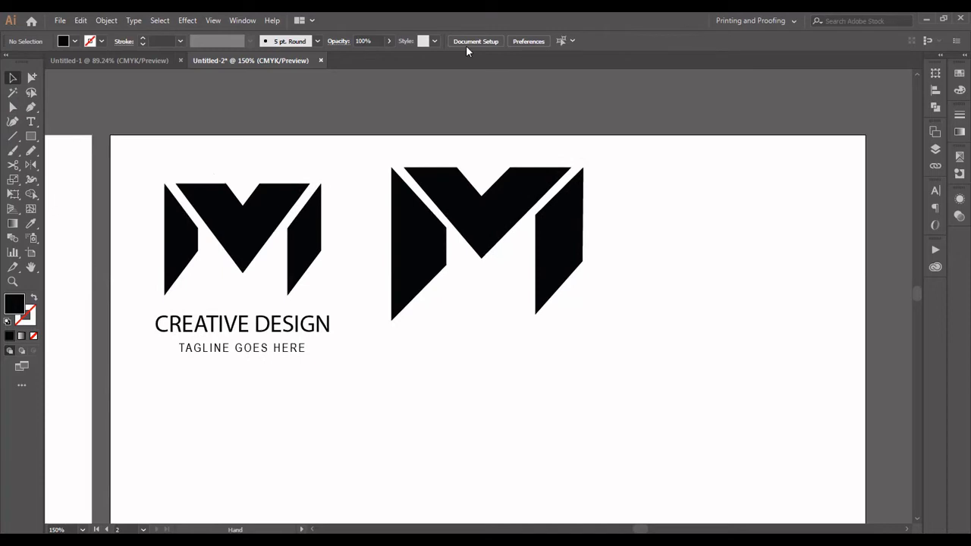
pyautogui.moveTo(502, 282); pyautogui.dragTo(797, 225)
pyautogui.moveTo(583, 279); pyautogui.dragTo(420, 172)
pyautogui.click(98, 168)
pyautogui.hotkey('ctrl', 'c')
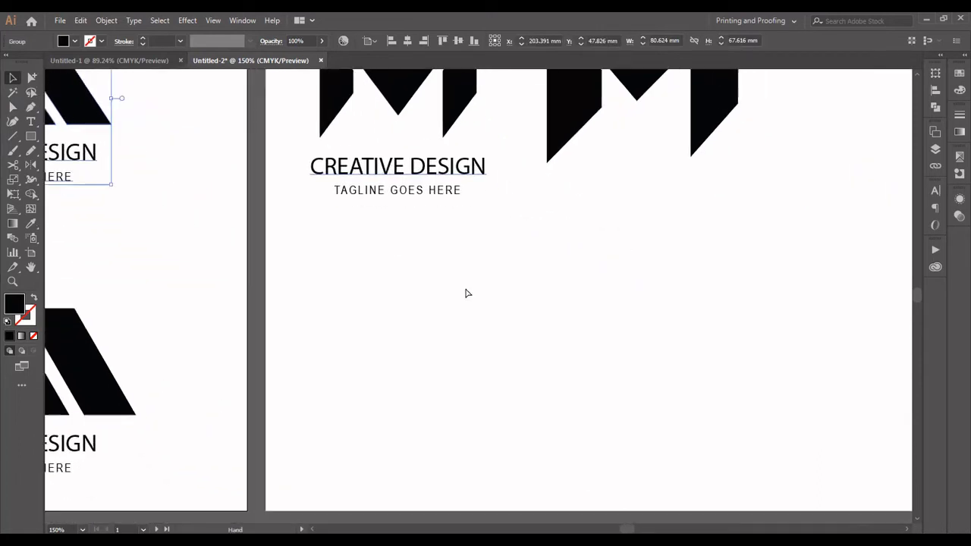
pyautogui.click(466, 292)
pyautogui.hotkey('ctrl', 'v')
pyautogui.moveTo(451, 278); pyautogui.dragTo(408, 312)
pyautogui.click(594, 251)
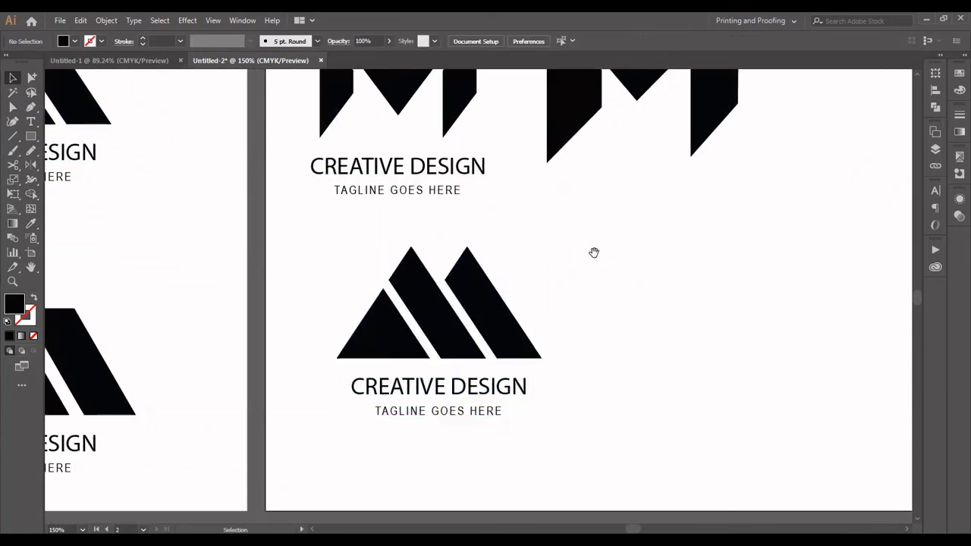
# Create a three-point star, 8.8194 mm and 17.6389 mm radii, in the empty area beside the pasted logo
pyautogui.moveTo(594, 251); pyautogui.dragTo(509, 214)
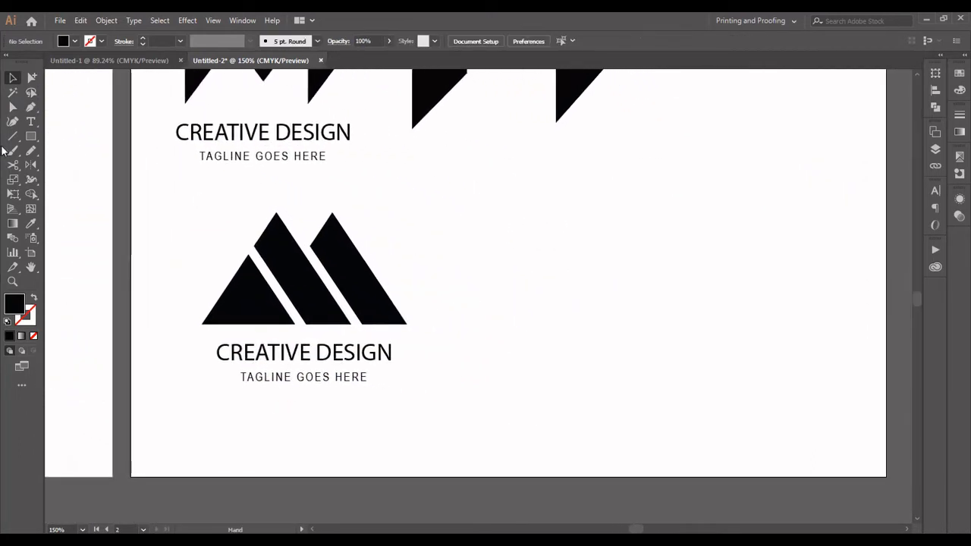
pyautogui.click(30, 138)
pyautogui.rightClick(30, 137)
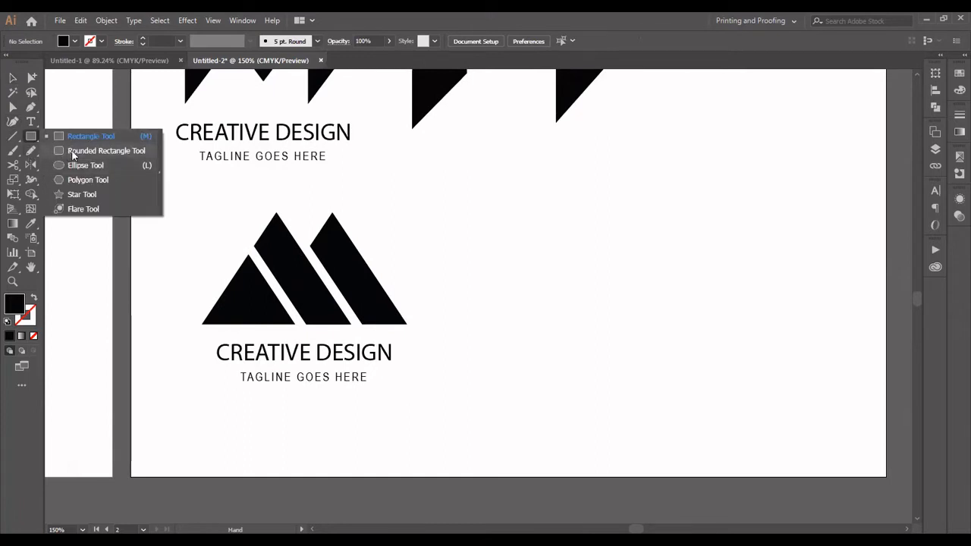
pyautogui.click(72, 194)
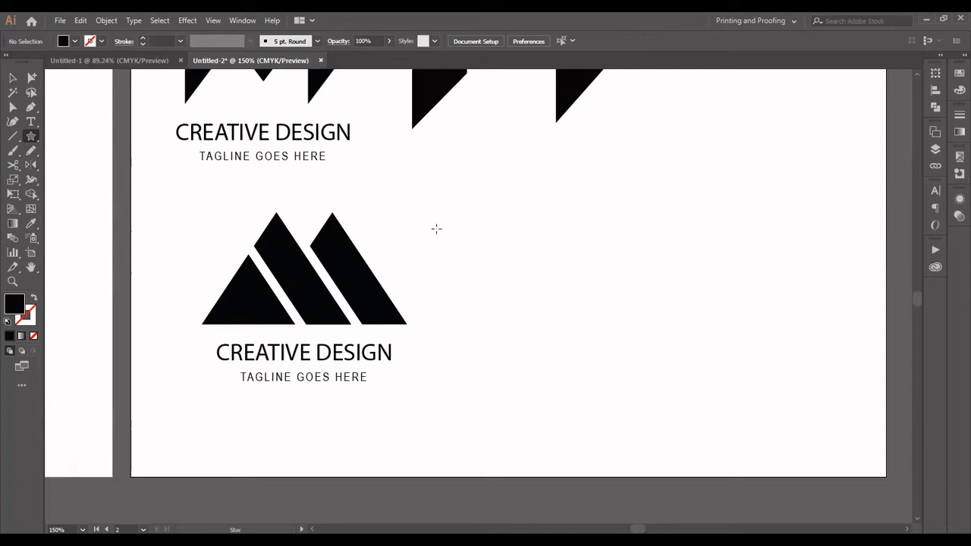
pyautogui.click(591, 255)
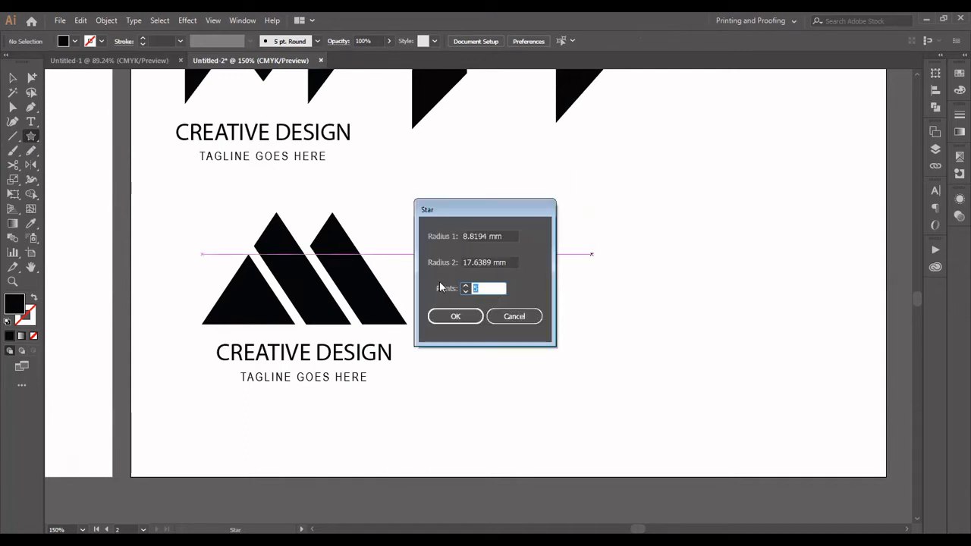
pyautogui.write('3')
pyautogui.press('Return')
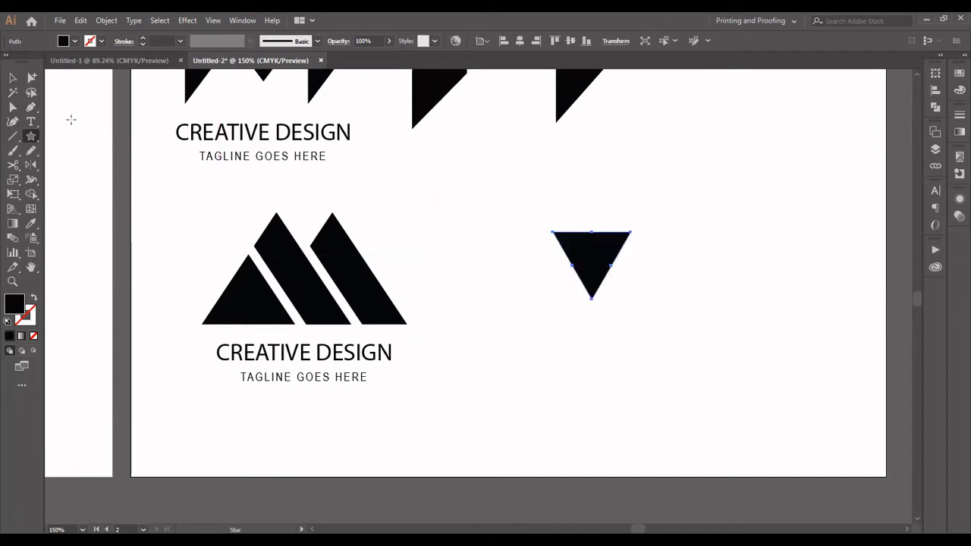
# Rotate the triangle 180° so it points up and enlarge it proportionally from its centre to more than double size
pyautogui.click(13, 78)
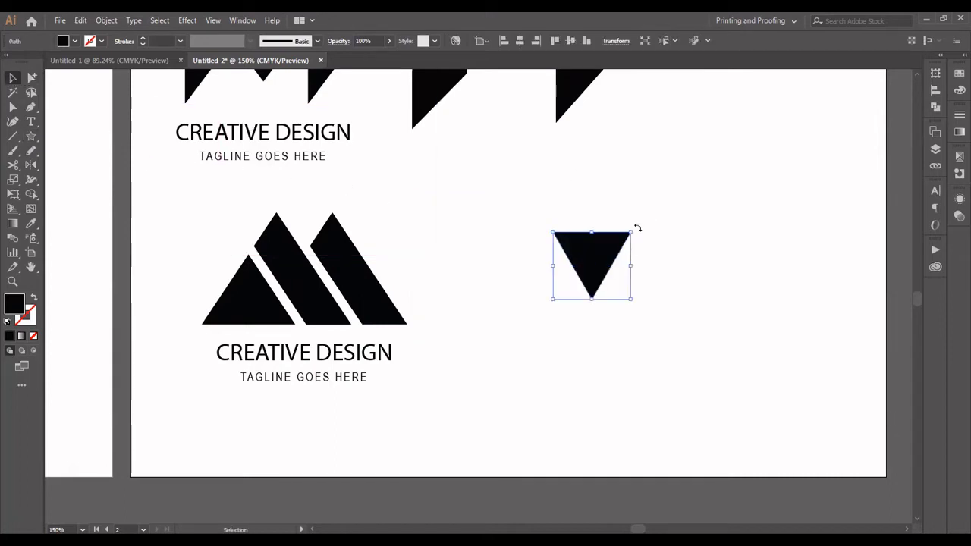
pyautogui.moveTo(635, 225); pyautogui.dragTo(536, 324)
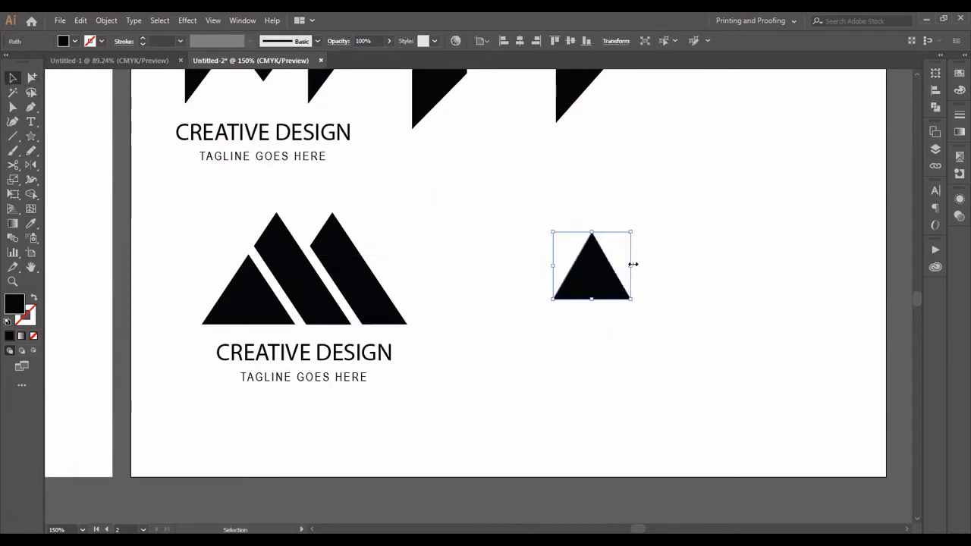
pyautogui.moveTo(632, 264); pyautogui.dragTo(687, 280)
pyautogui.click(699, 278)
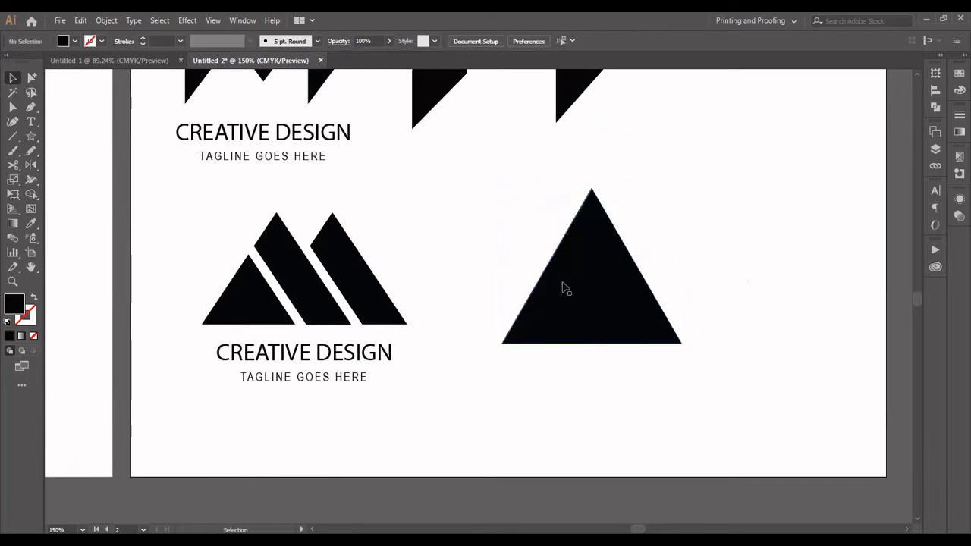
# Place an overlapping copy of the triangle to the right on the same baseline and delete the extra copy
pyautogui.moveTo(563, 282); pyautogui.dragTo(663, 265)
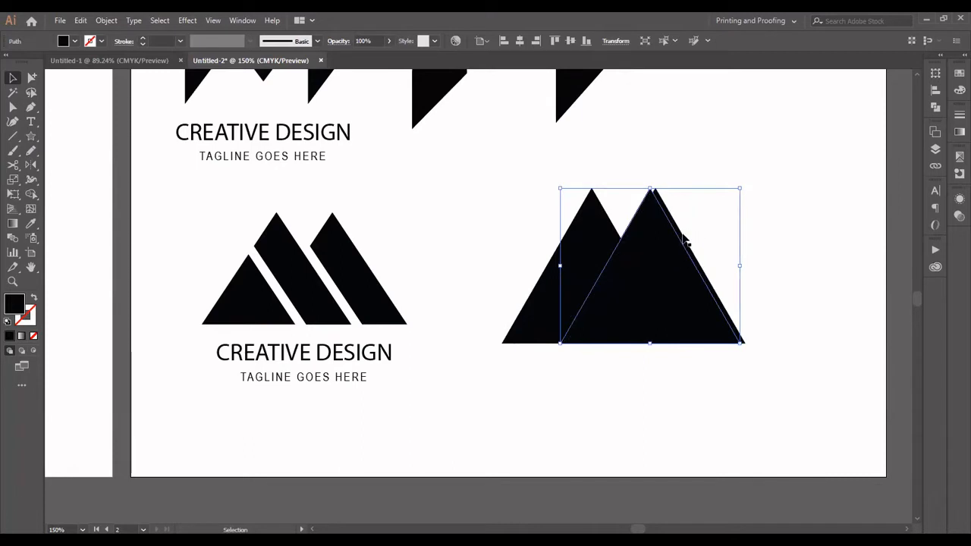
pyautogui.press('Delete')
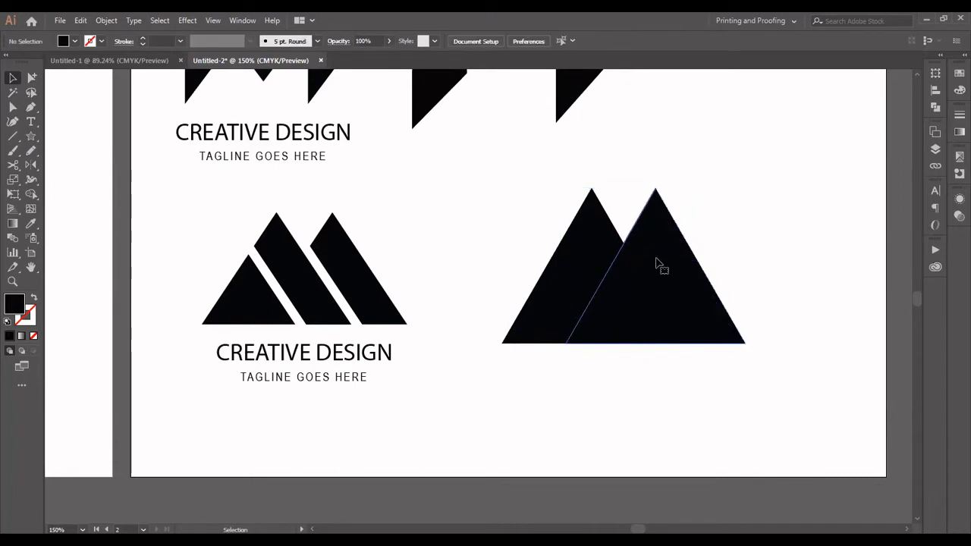
pyautogui.click(656, 265)
pyautogui.click(657, 261)
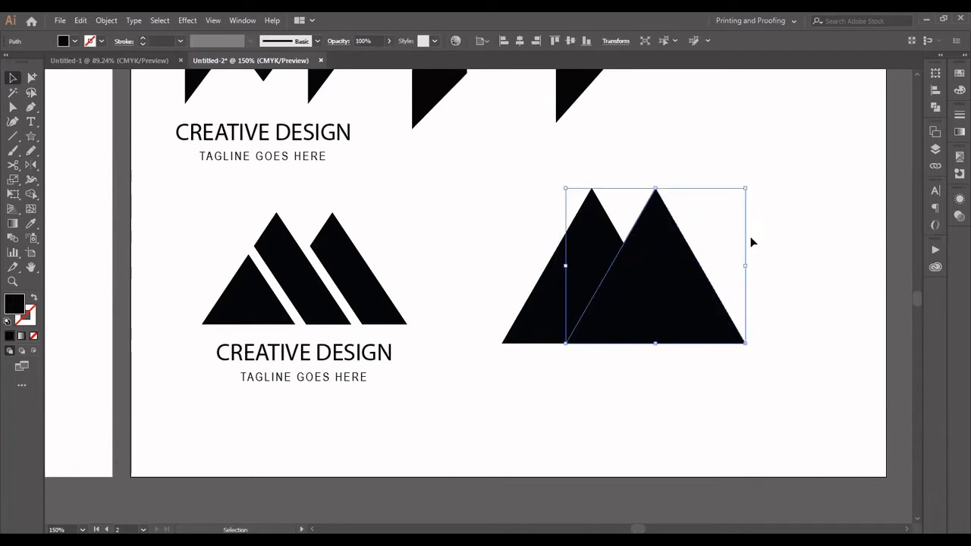
pyautogui.click(708, 256)
# Separate the right triangle's non-overlapping part from both overlapping triangles with the Shape Builder tool
pyautogui.moveTo(750, 212); pyautogui.dragTo(576, 311)
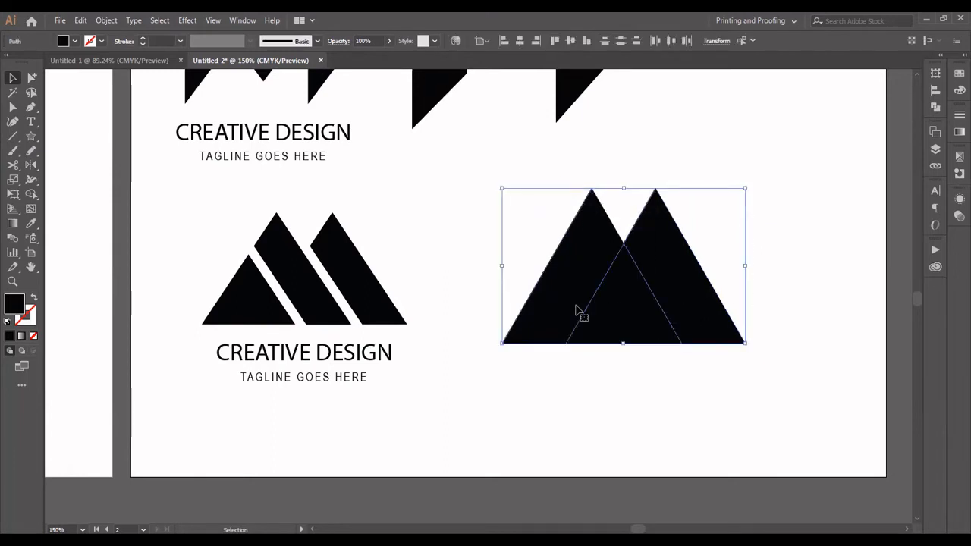
pyautogui.hotkey('shift', 'm')
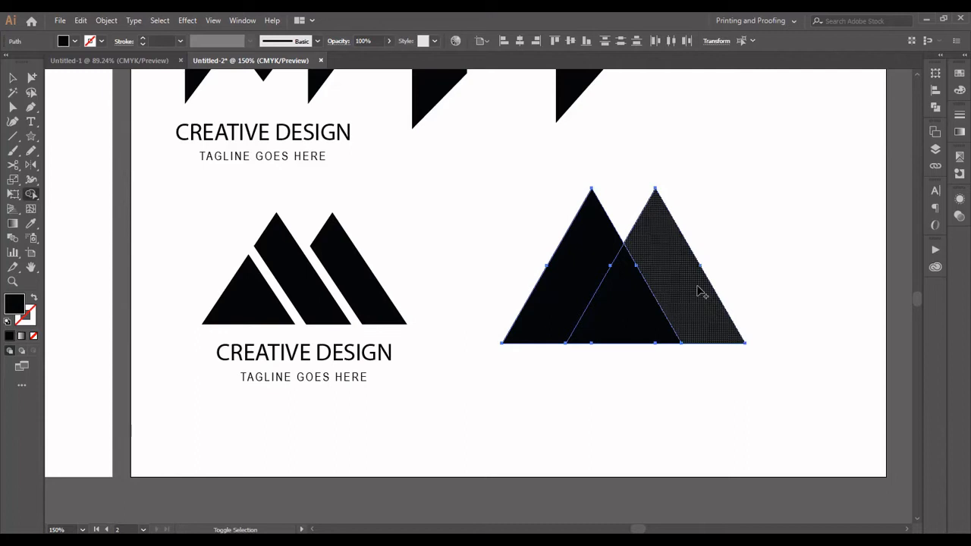
pyautogui.click(698, 289)
pyautogui.click(13, 77)
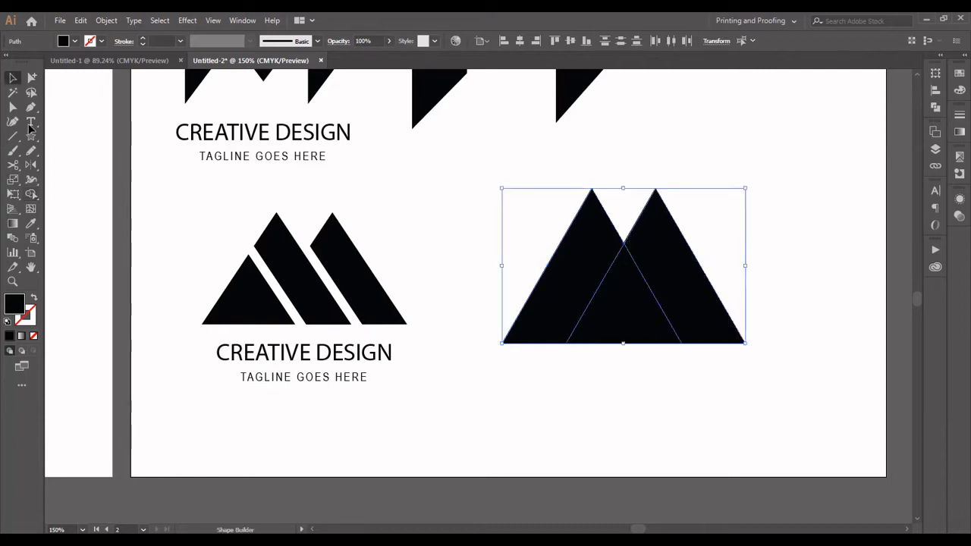
pyautogui.click(437, 288)
# Move the separated right-hand piece slightly to the right to open a narrow gap beside the left triangle
pyautogui.click(692, 294)
pyautogui.hotkey('shift', 'Right')
pyautogui.press('Right')
pyautogui.press('Right')
pyautogui.press('Right')
pyautogui.press('Right')
pyautogui.click(594, 350)
# Delete the leftover overlapping piece inside the left triangle of the new M, using outline view to pick it
pyautogui.hotkey('ctrl', 'y')
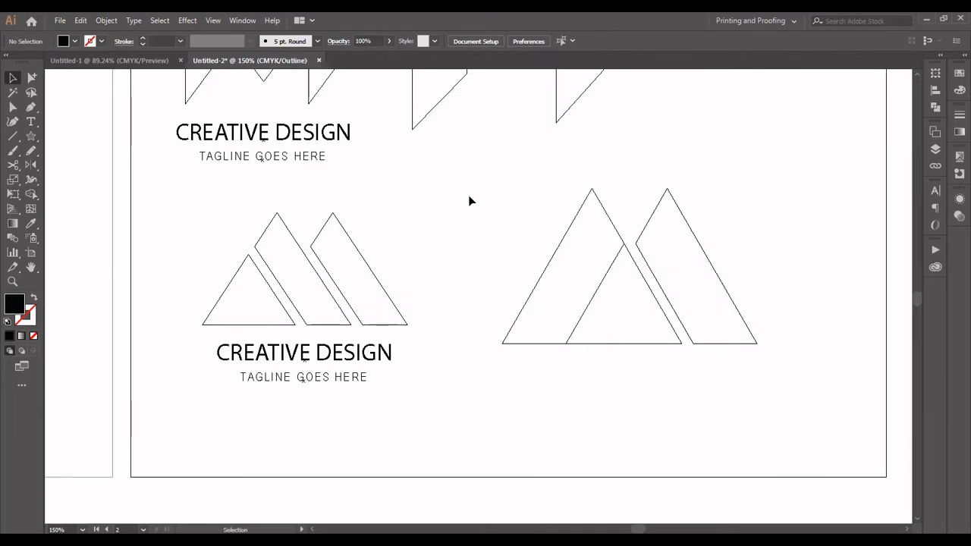
pyautogui.moveTo(510, 253); pyautogui.dragTo(535, 303)
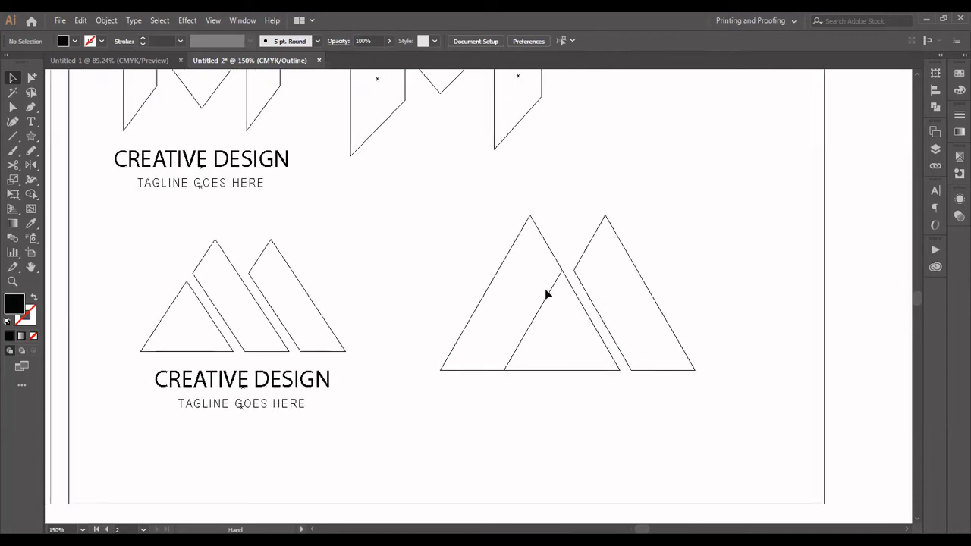
pyautogui.click(550, 296)
pyautogui.press('Delete')
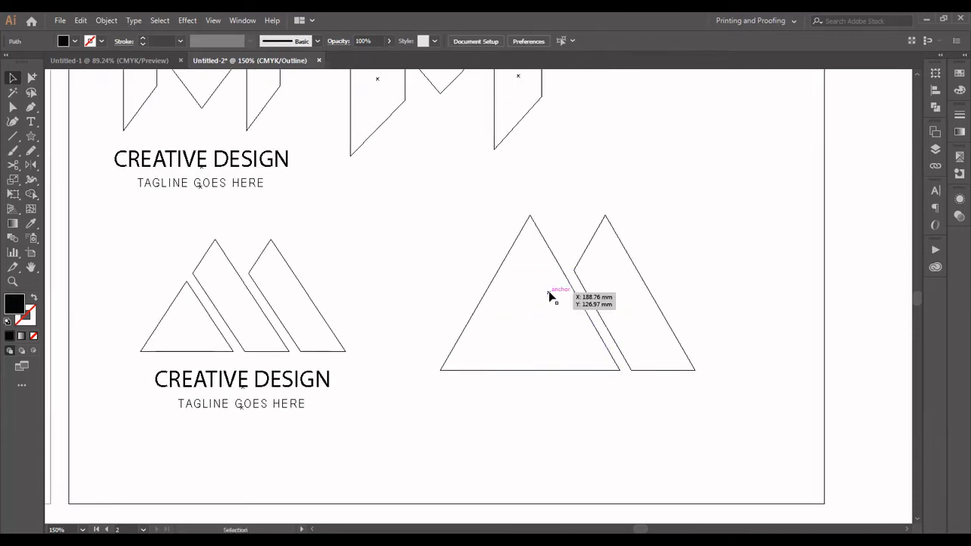
pyautogui.hotkey('ctrl', 'y')
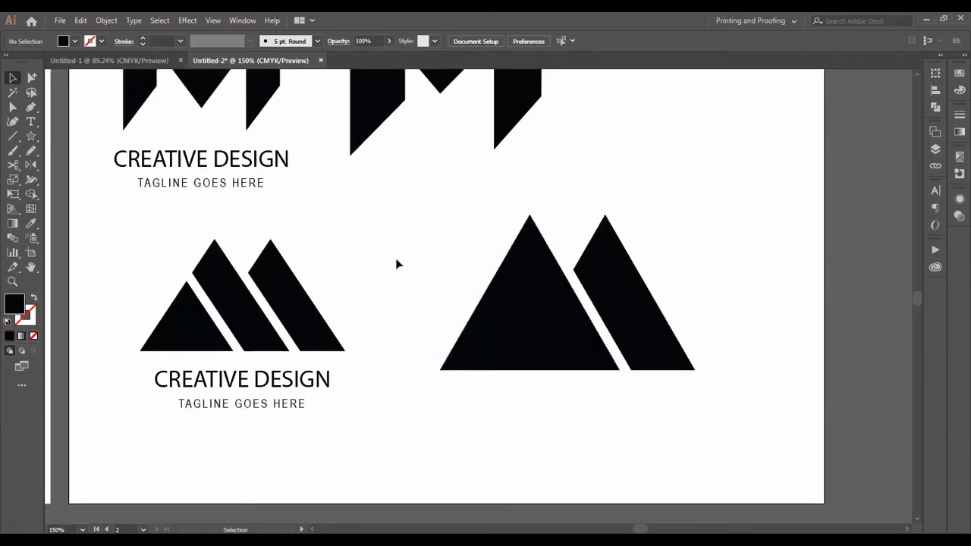
# Draw a thin vertical rectangle about 71 mm tall between the reference triangular M and the new one
pyautogui.click(14, 138)
pyautogui.rightClick(13, 141)
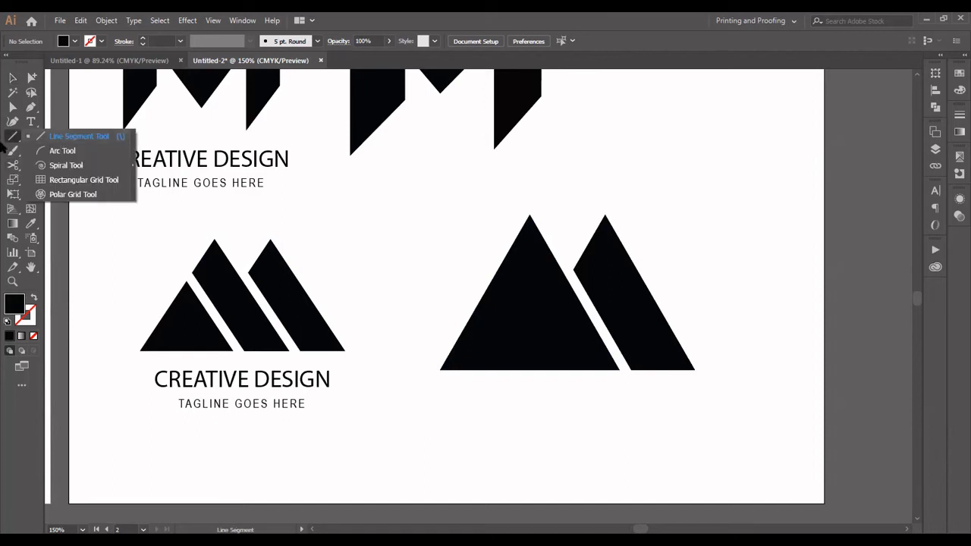
pyautogui.click(14, 137)
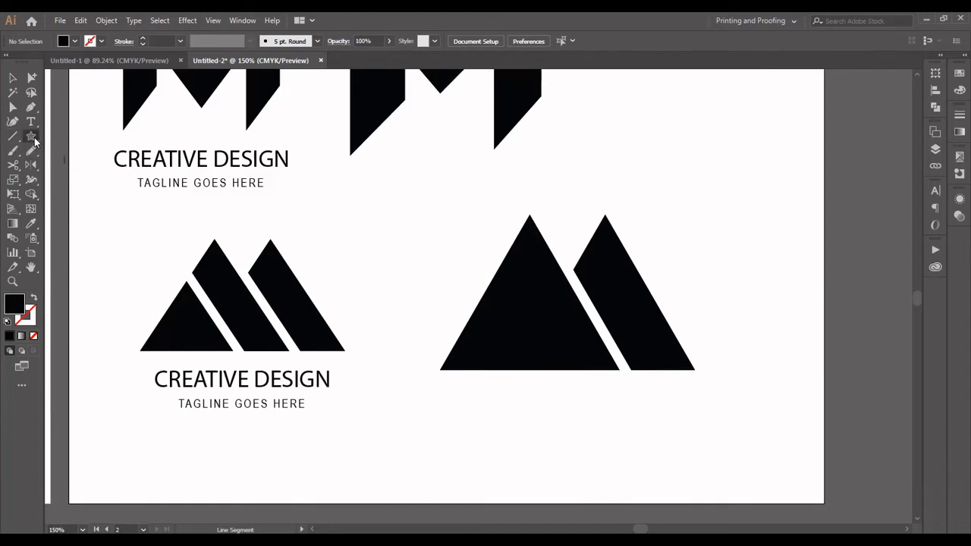
pyautogui.rightClick(34, 140)
pyautogui.click(61, 134)
pyautogui.moveTo(392, 238); pyautogui.dragTo(408, 416)
pyautogui.click(12, 77)
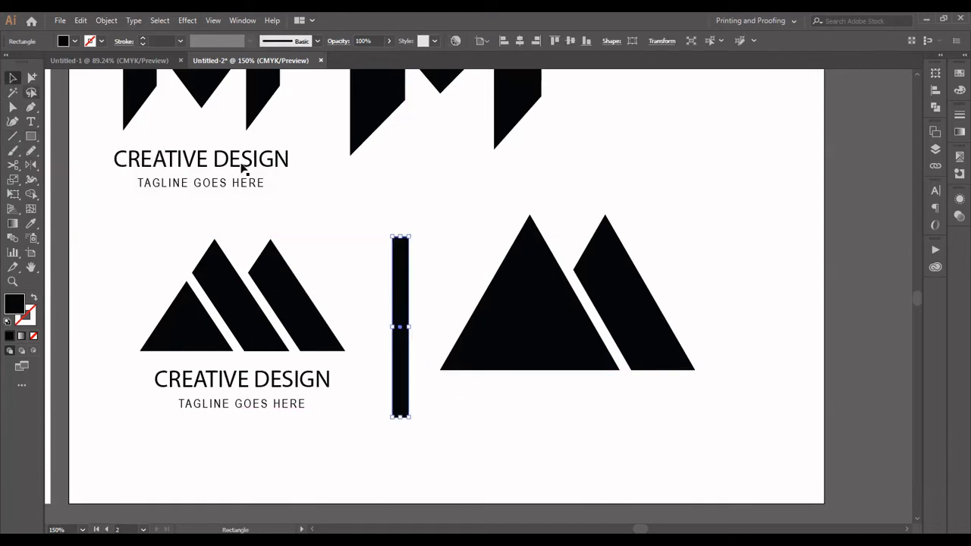
# Rotate the thin bar parallel to the slanted gap, narrow it to the gap's width and place it across the left triangle
pyautogui.moveTo(412, 232); pyautogui.dragTo(352, 225)
pyautogui.moveTo(386, 282); pyautogui.dragTo(574, 276)
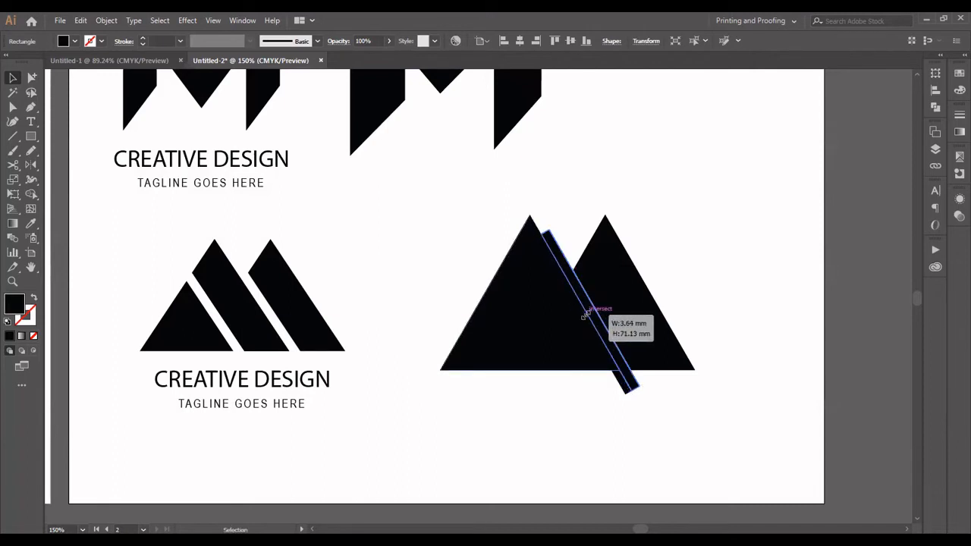
pyautogui.click(377, 209)
pyautogui.moveTo(565, 277); pyautogui.dragTo(502, 292)
# Merge the bar with the triangle strip beneath it using Shape Builder and delete the merged bar
pyautogui.moveTo(445, 268); pyautogui.dragTo(529, 297)
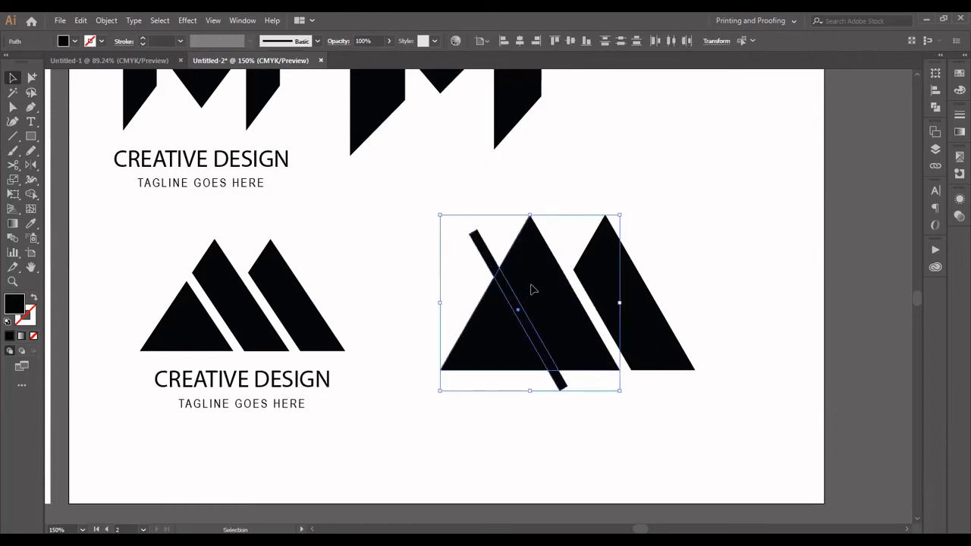
pyautogui.hotkey('shift', 'm')
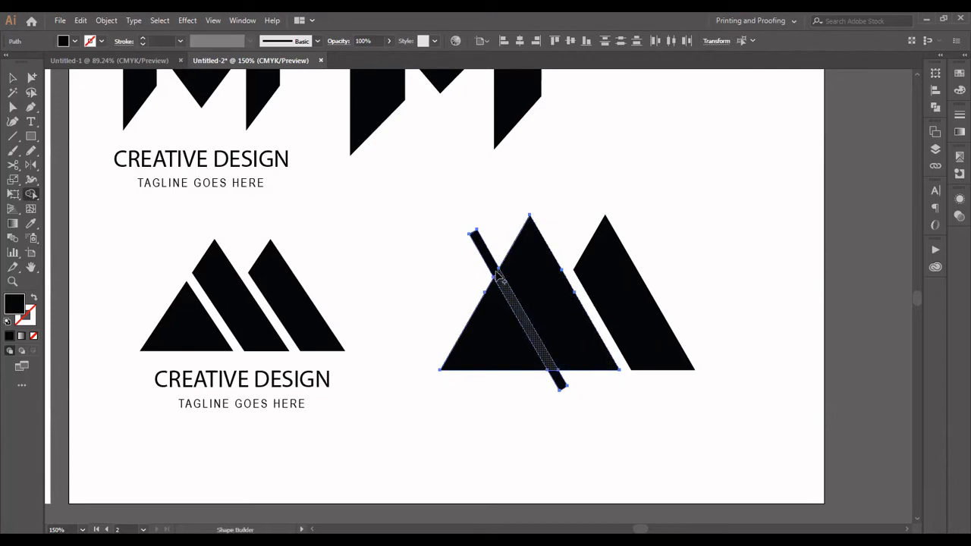
pyautogui.moveTo(515, 303)
pyautogui.mouseDown()
pyautogui.moveTo(540, 349)
pyautogui.moveTo(531, 326)
pyautogui.mouseUp()
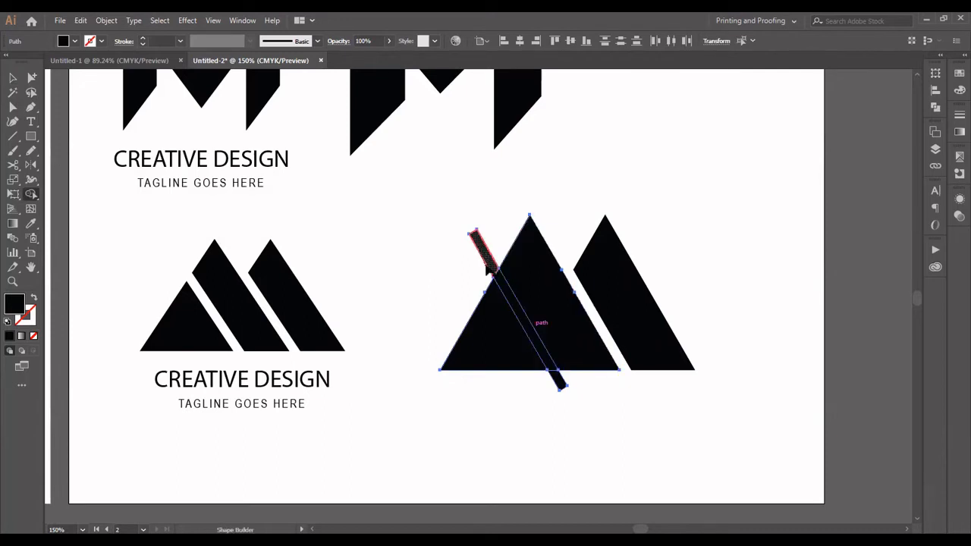
pyautogui.moveTo(498, 278); pyautogui.dragTo(567, 391)
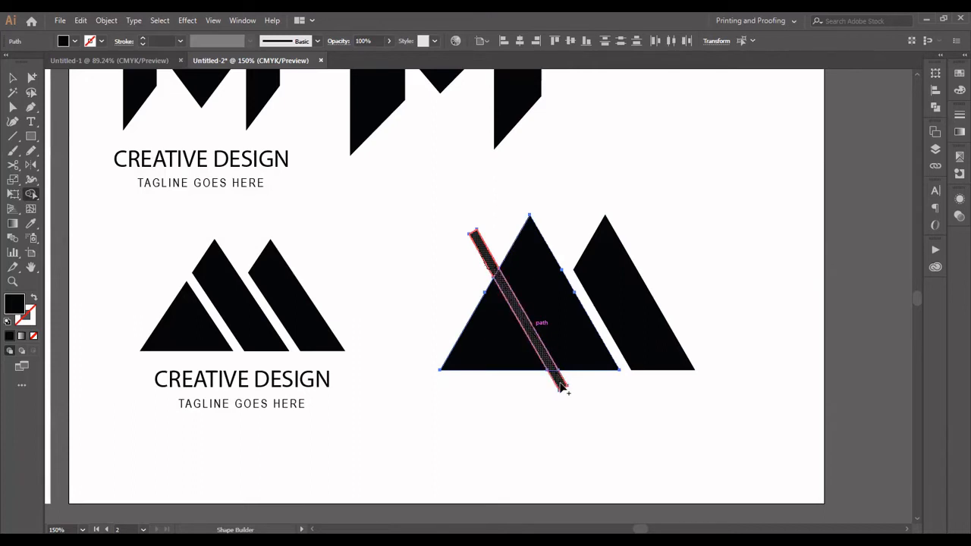
pyautogui.click(11, 79)
pyautogui.click(359, 224)
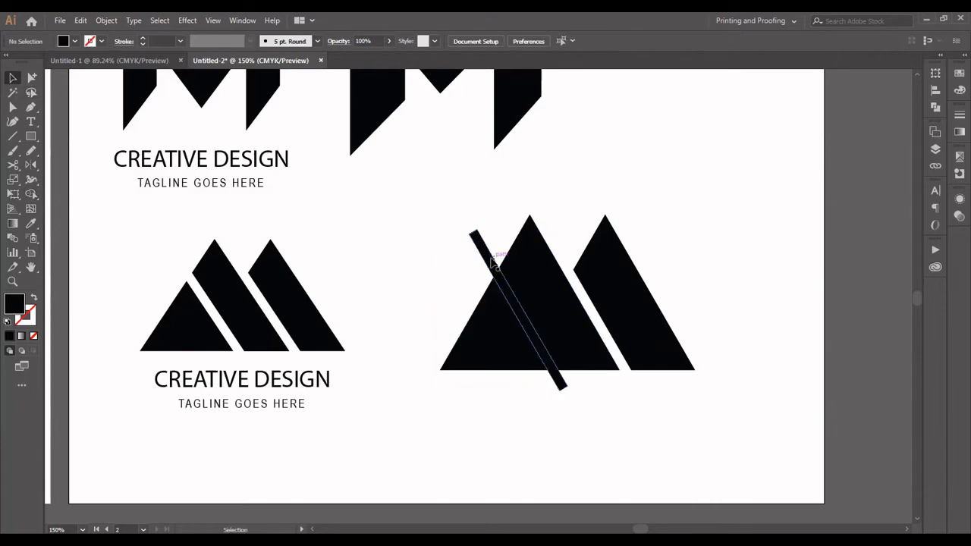
pyautogui.click(491, 260)
pyautogui.press('Delete')
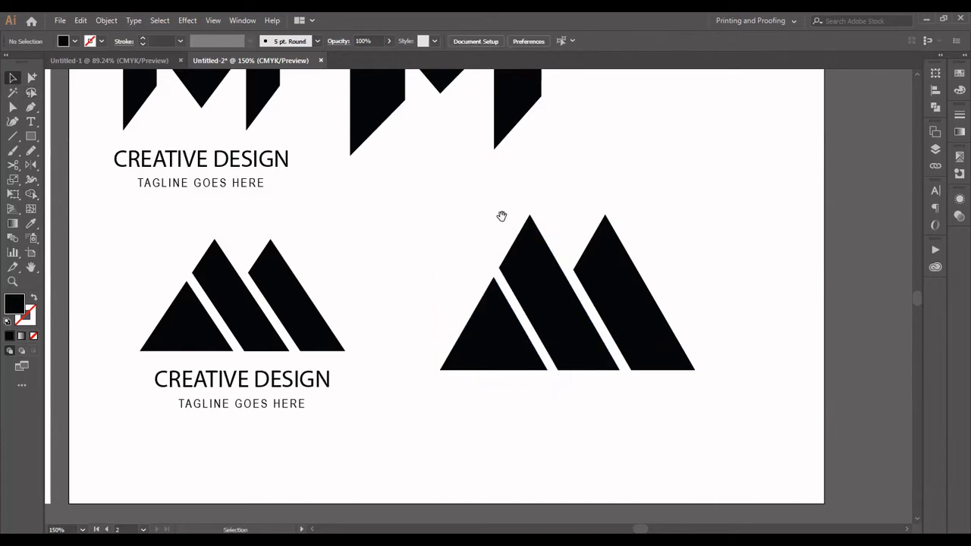
# Undo the bar cut back to the whole left triangle with the separate bar lying across it
pyautogui.moveTo(407, 259); pyautogui.dragTo(422, 275)
pyautogui.hotkey('ctrl', '1')
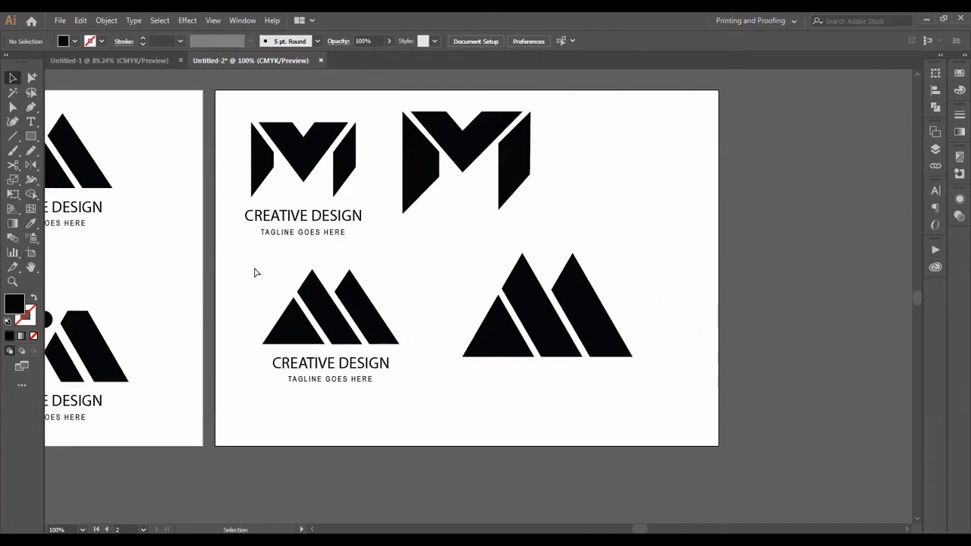
pyautogui.hotkey('ctrl', 'z')
pyautogui.hotkey('ctrl', 'z')
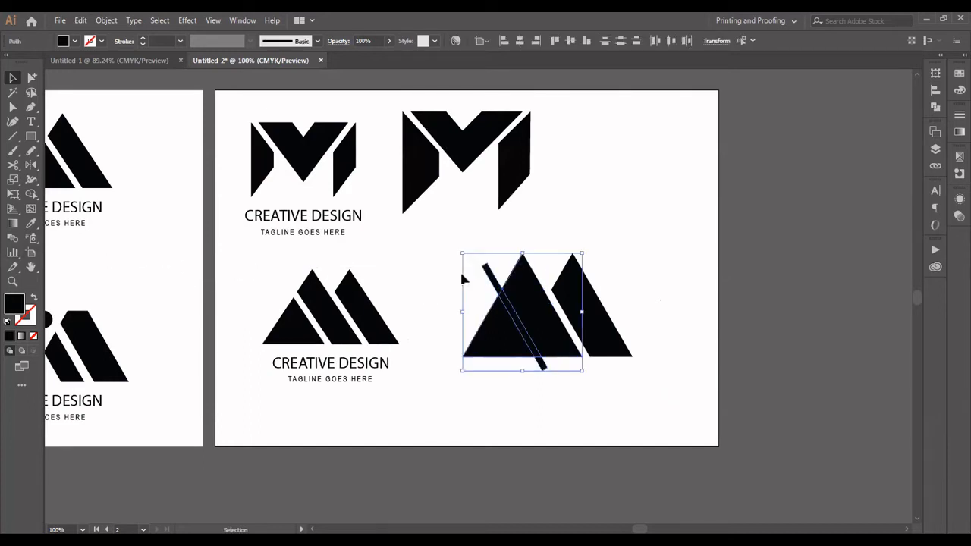
pyautogui.hotkey('ctrl', 'z')
pyautogui.hotkey('ctrl', 'z')
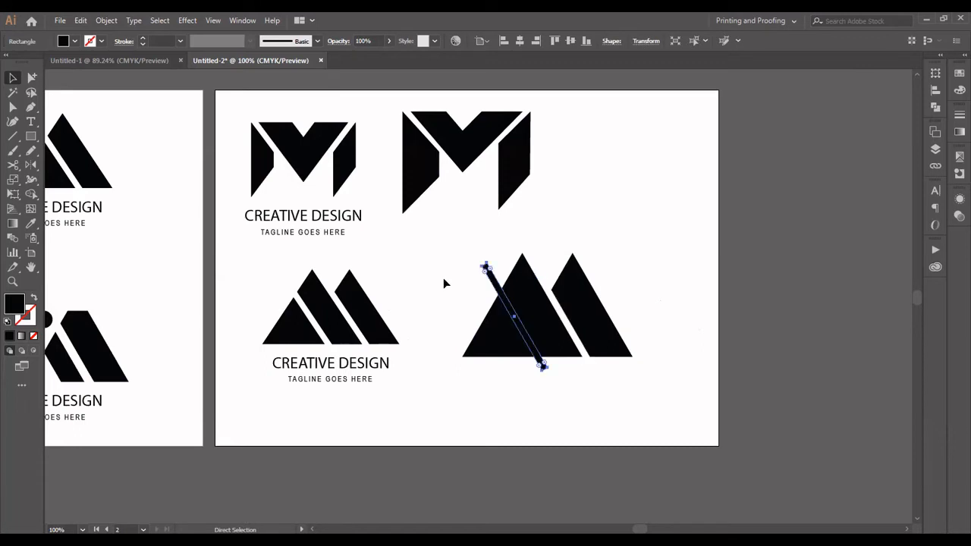
pyautogui.click(446, 279)
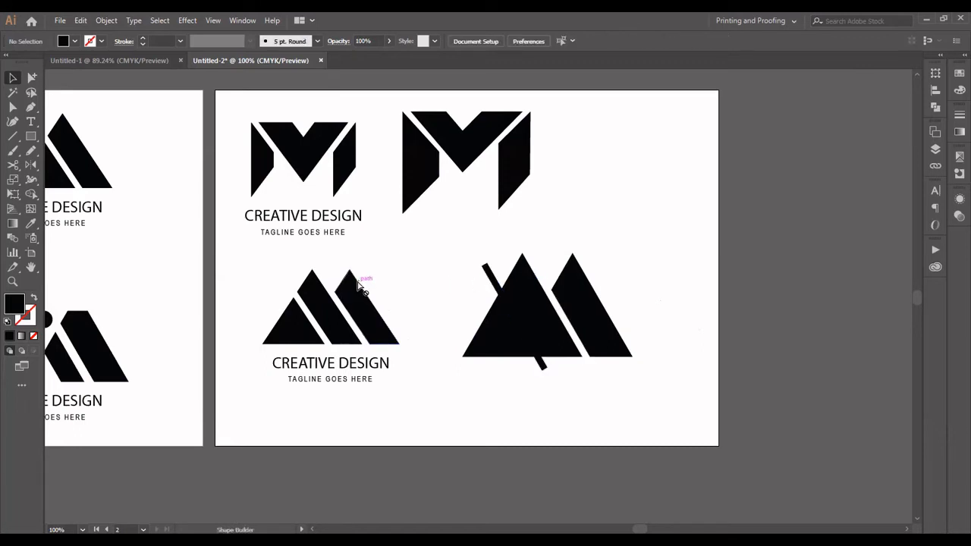
# Select the left triangle with the slanted bar and merge the bar's full length with the strip it crosses using Shape Builder
pyautogui.hotkey('shift', 'm')
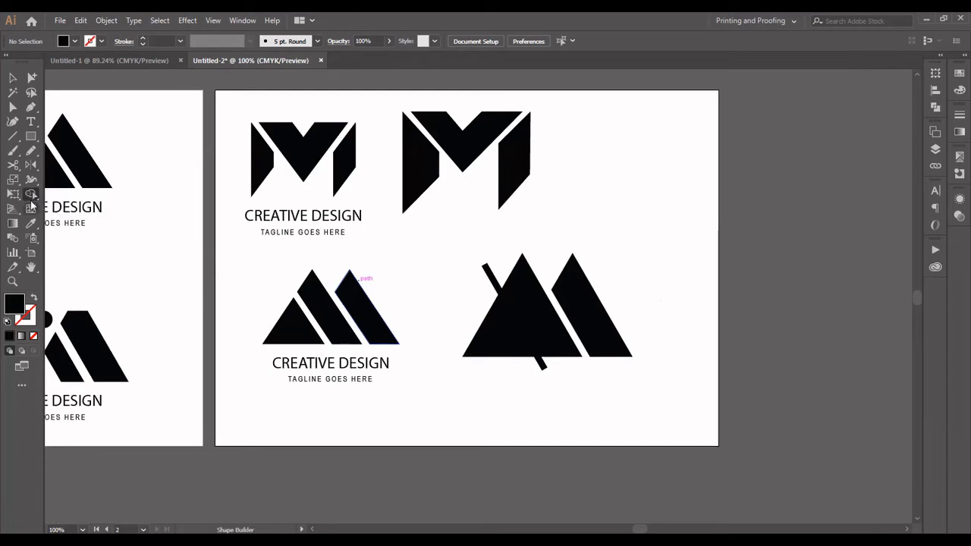
pyautogui.scroll(1, 493, 286)
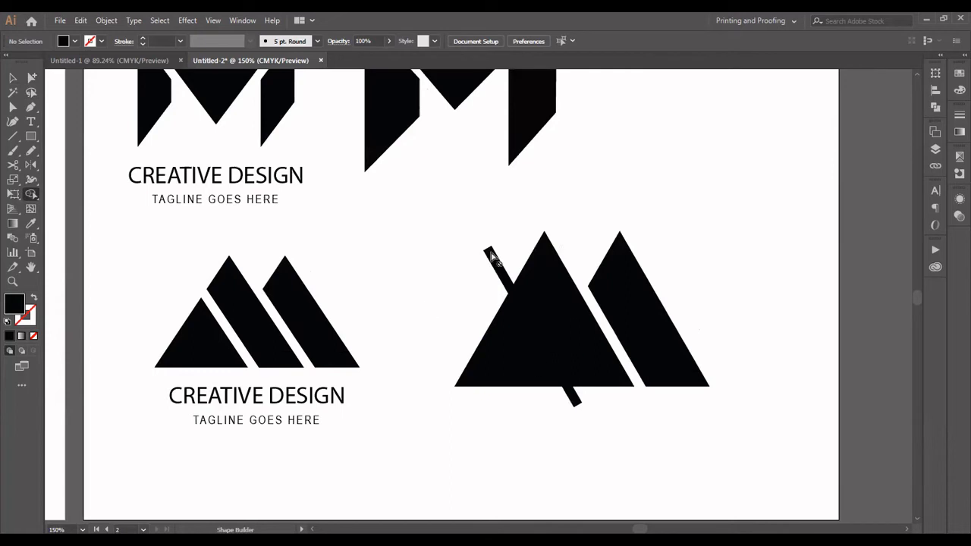
pyautogui.click(12, 77)
pyautogui.moveTo(451, 263); pyautogui.dragTo(571, 370)
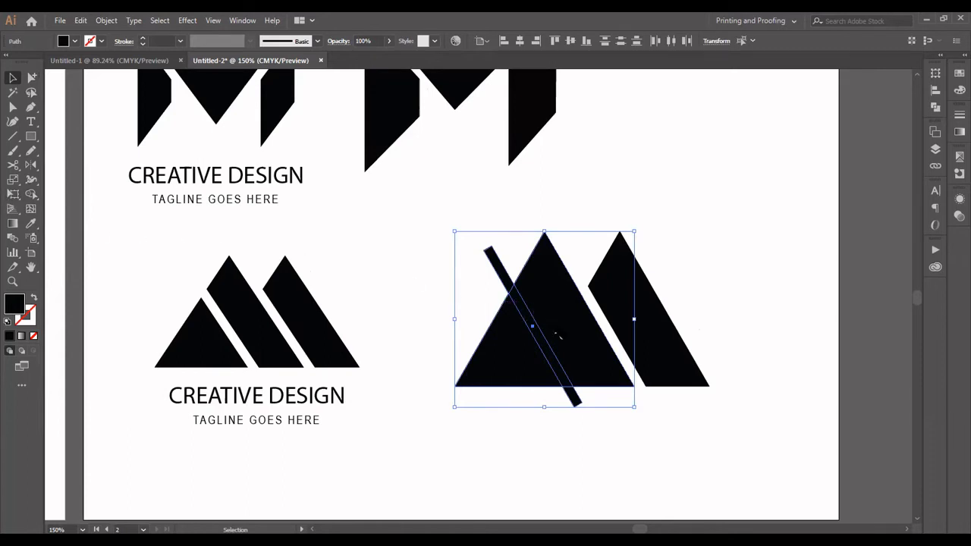
pyautogui.moveTo(513, 297); pyautogui.dragTo(520, 307)
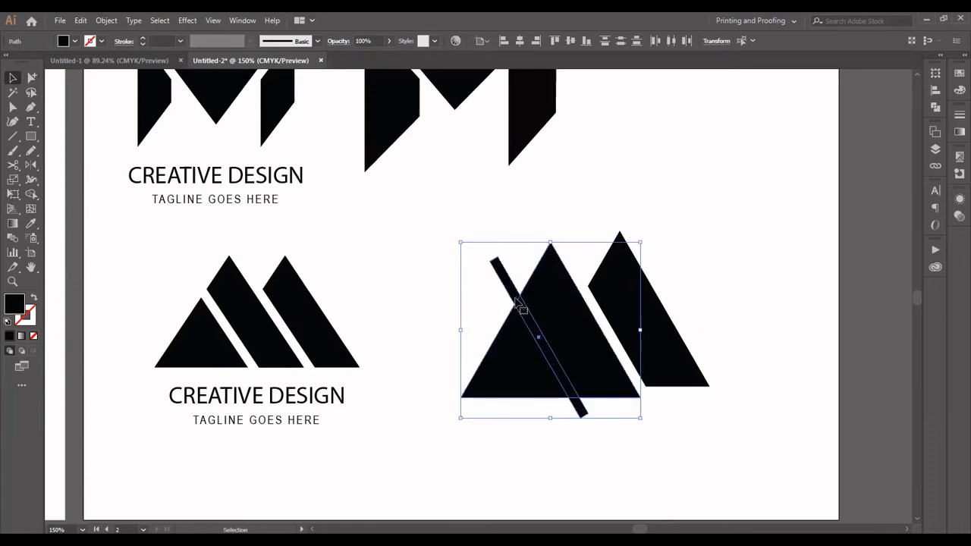
pyautogui.hotkey('ctrl', 'z')
pyautogui.hotkey('shift', 'm')
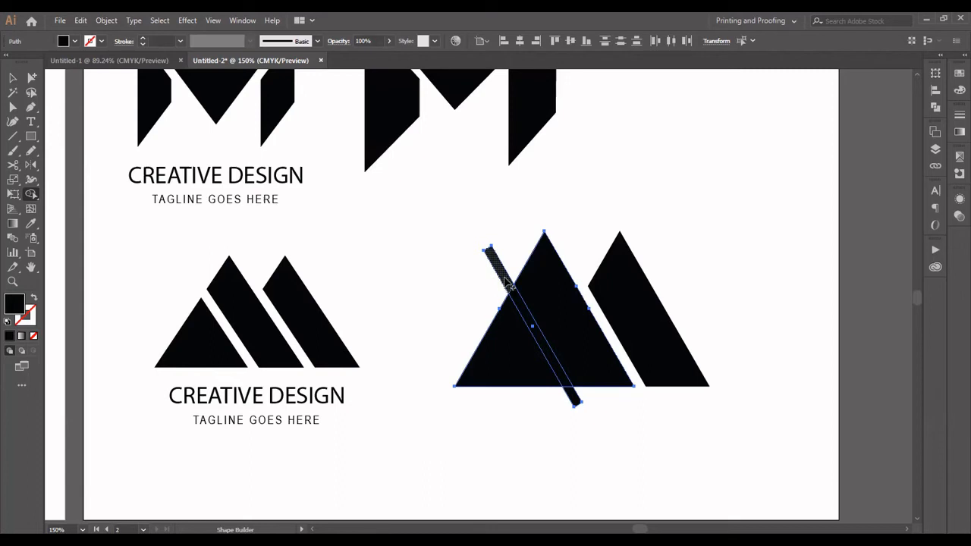
pyautogui.moveTo(507, 282); pyautogui.dragTo(521, 303)
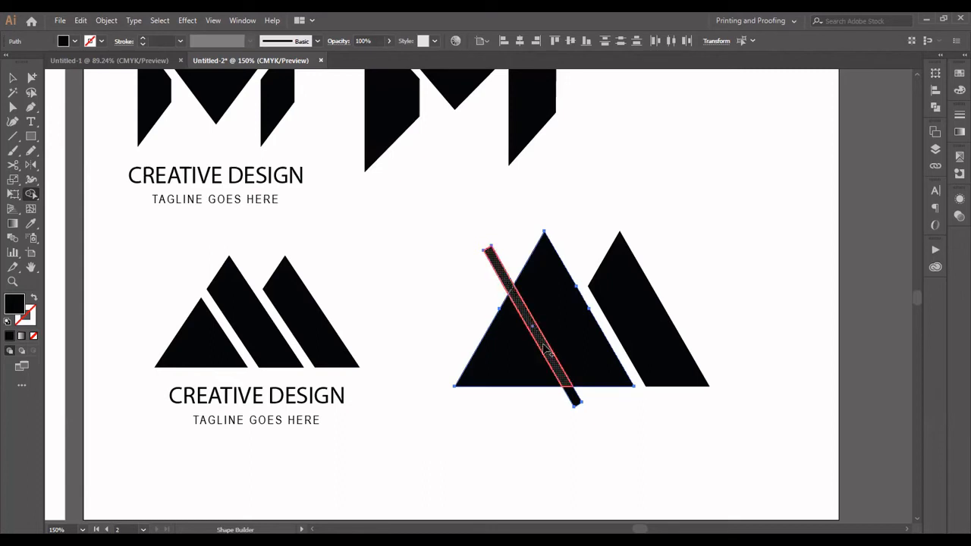
pyautogui.moveTo(571, 391); pyautogui.dragTo(570, 396)
# Pull the merged bar out of the left triangle and delete it, leaving a slanted gap
pyautogui.click(13, 77)
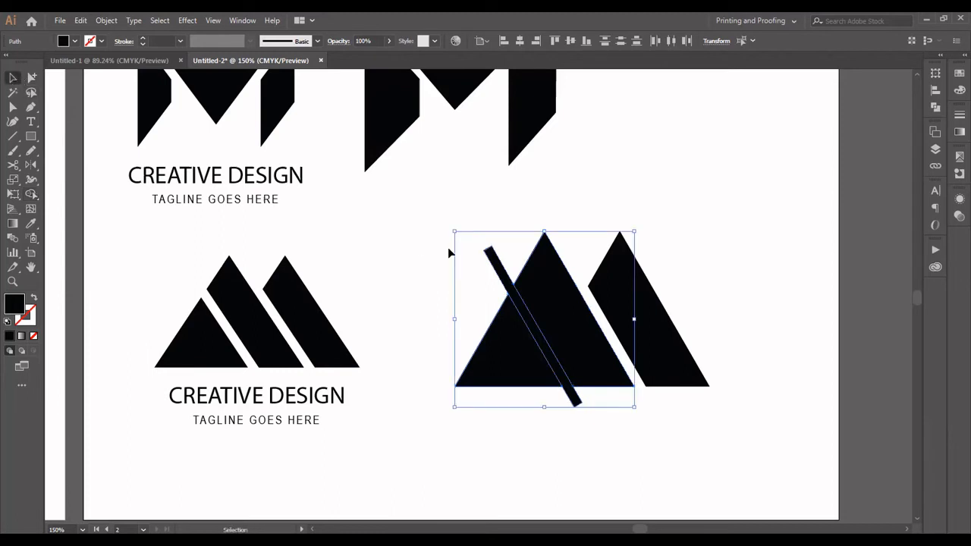
pyautogui.click(450, 251)
pyautogui.moveTo(488, 271); pyautogui.dragTo(616, 195)
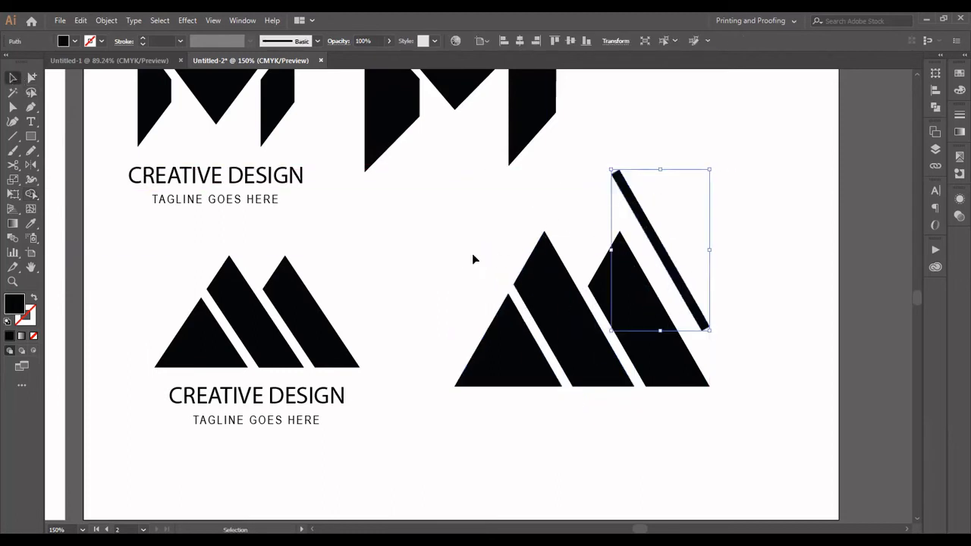
pyautogui.press('Delete')
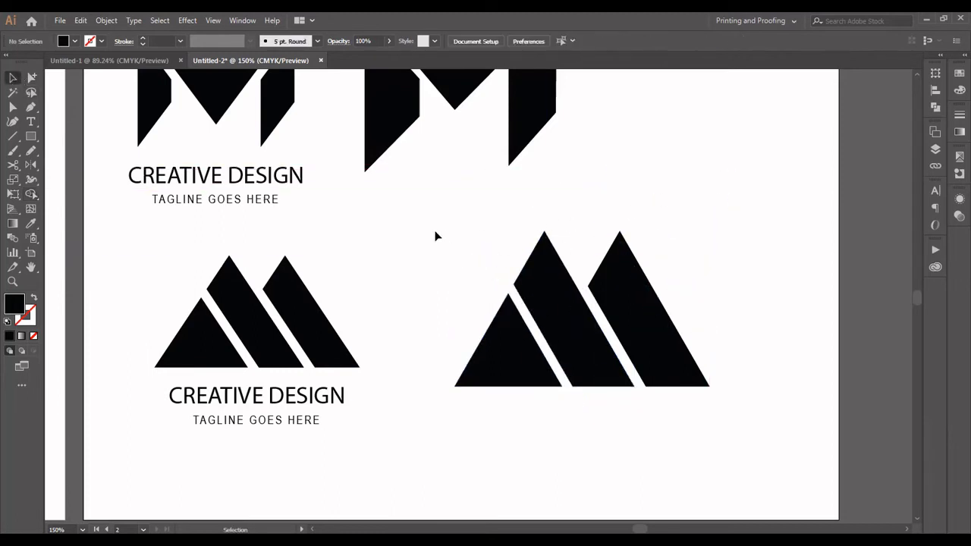
# Group the three pieces of the new triangular M
pyautogui.hotkey('ctrl', '-')
pyautogui.hotkey('ctrl', '-')
pyautogui.moveTo(464, 273); pyautogui.dragTo(390, 261)
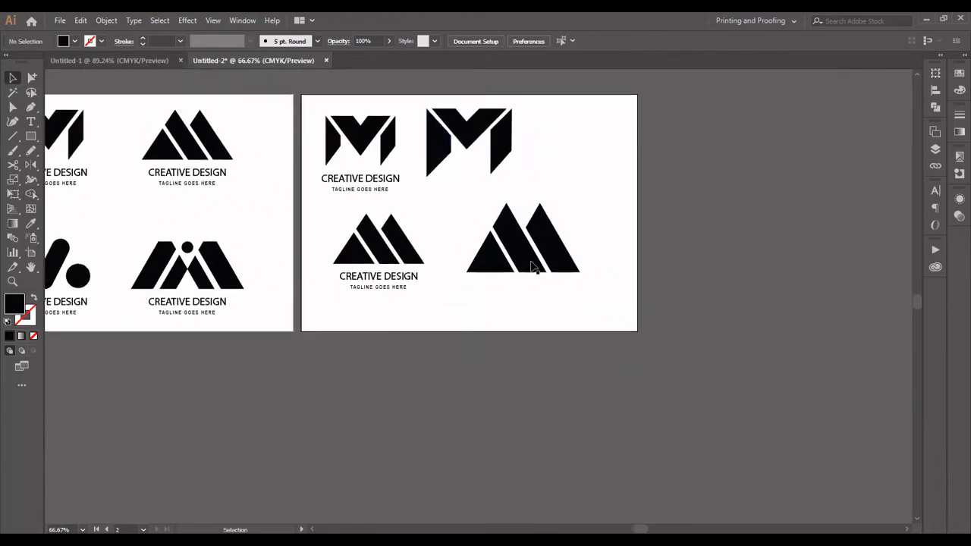
pyautogui.moveTo(471, 304); pyautogui.dragTo(584, 199)
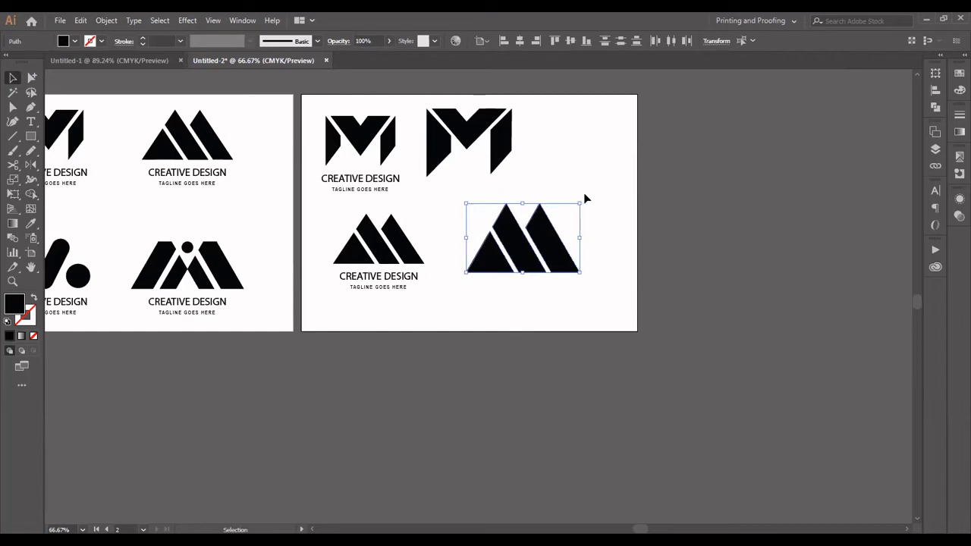
pyautogui.click(613, 226)
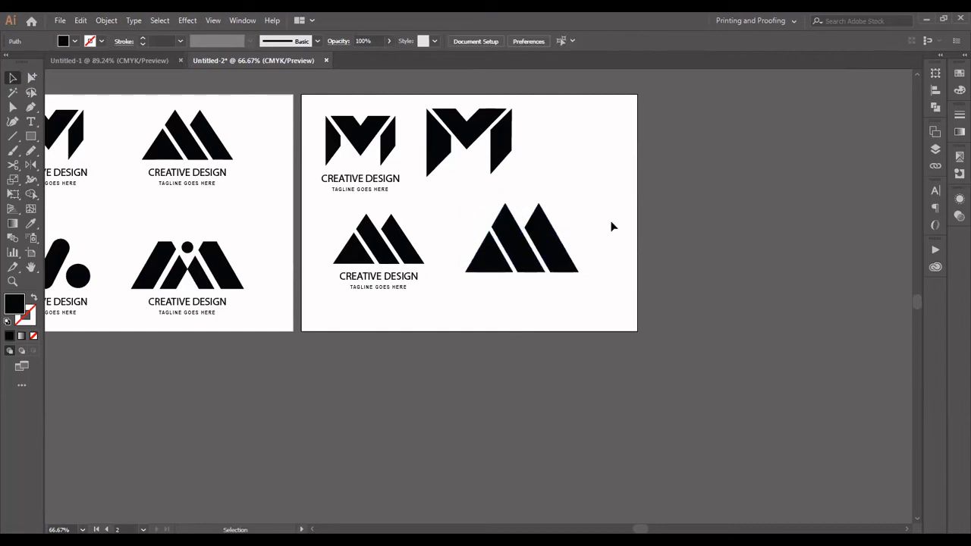
pyautogui.moveTo(613, 226); pyautogui.dragTo(516, 273)
pyautogui.press('v')
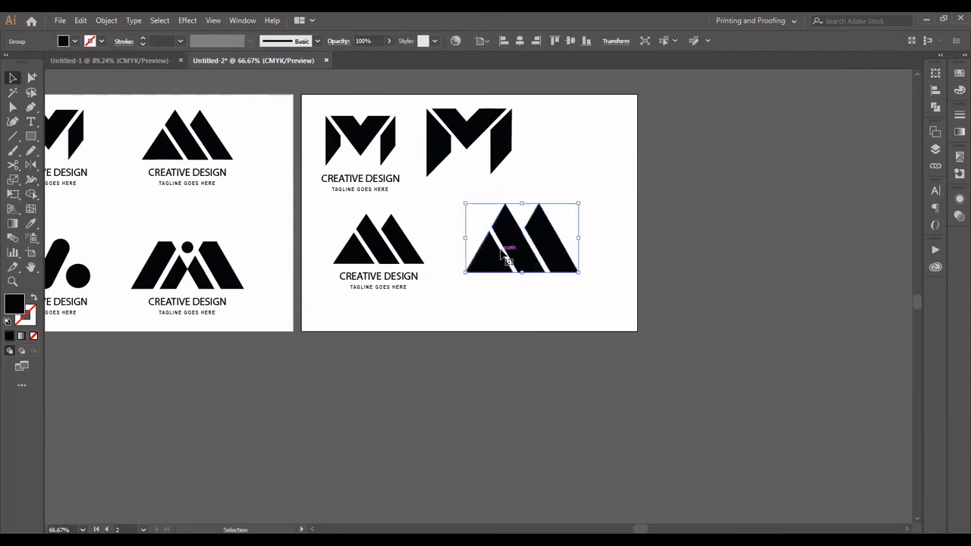
# Ungroup the new triangular M and try moving its middle piece away
pyautogui.rightClick(502, 241)
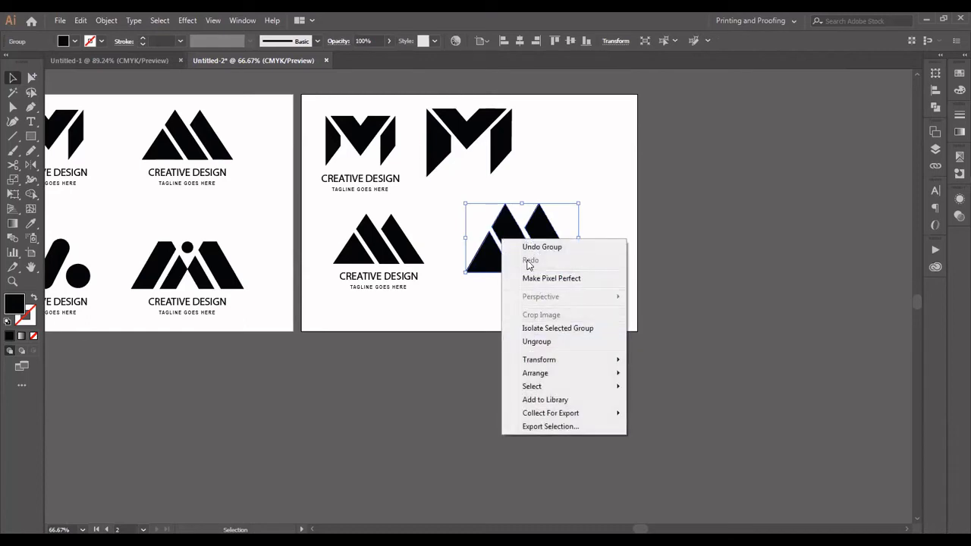
pyautogui.click(530, 343)
pyautogui.click(517, 279)
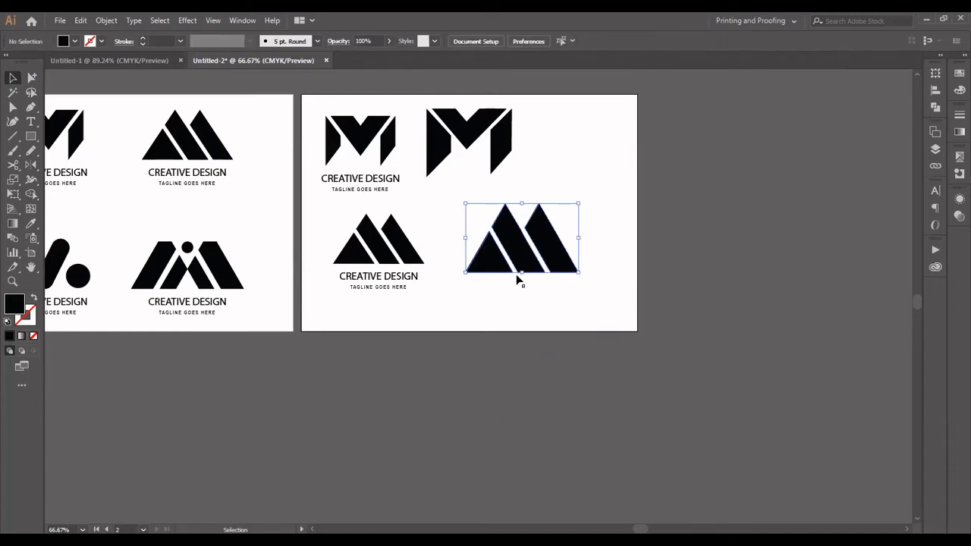
pyautogui.moveTo(520, 247); pyautogui.dragTo(568, 199)
pyautogui.hotkey('ctrl', 'z')
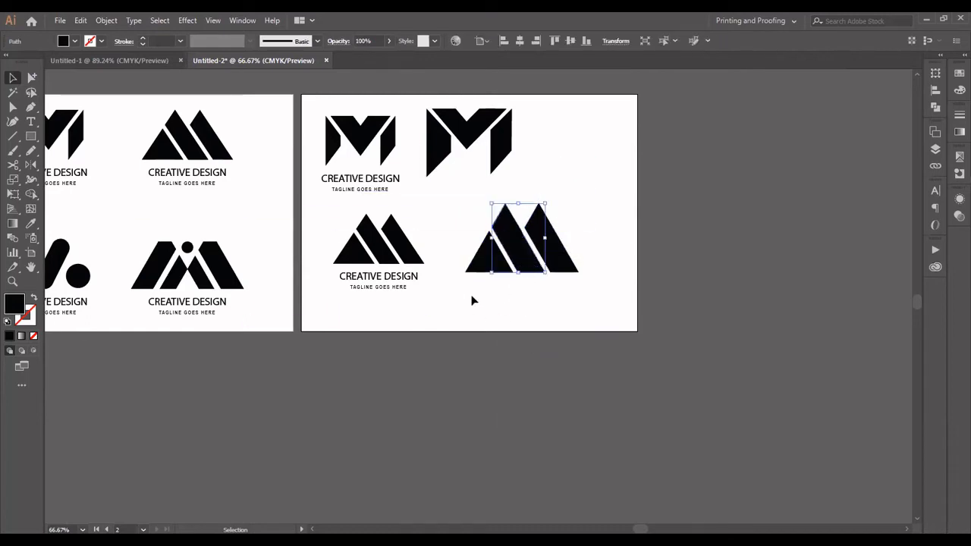
# Fill all three pieces of the new triangular M with dark blue
pyautogui.moveTo(472, 299); pyautogui.dragTo(592, 219)
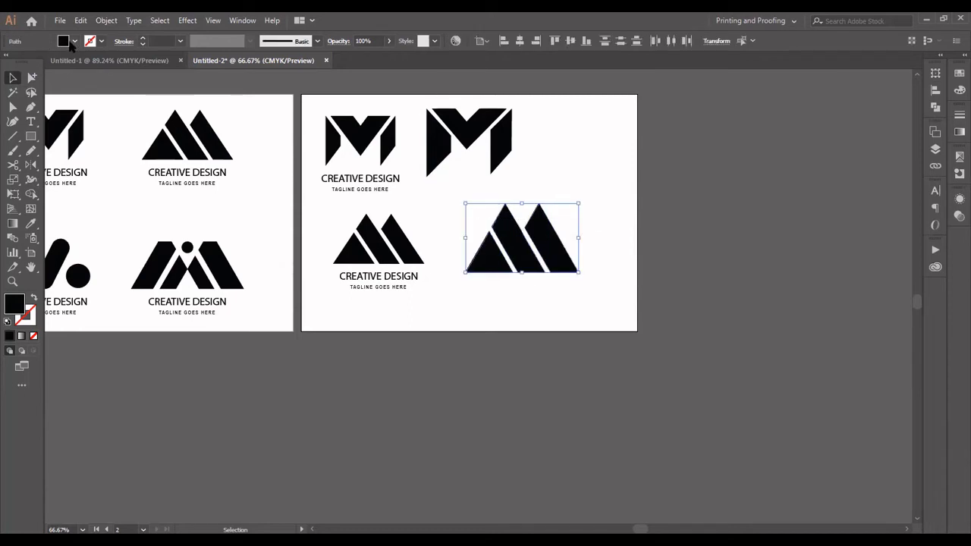
pyautogui.click(71, 42)
pyautogui.click(68, 62)
pyautogui.click(76, 61)
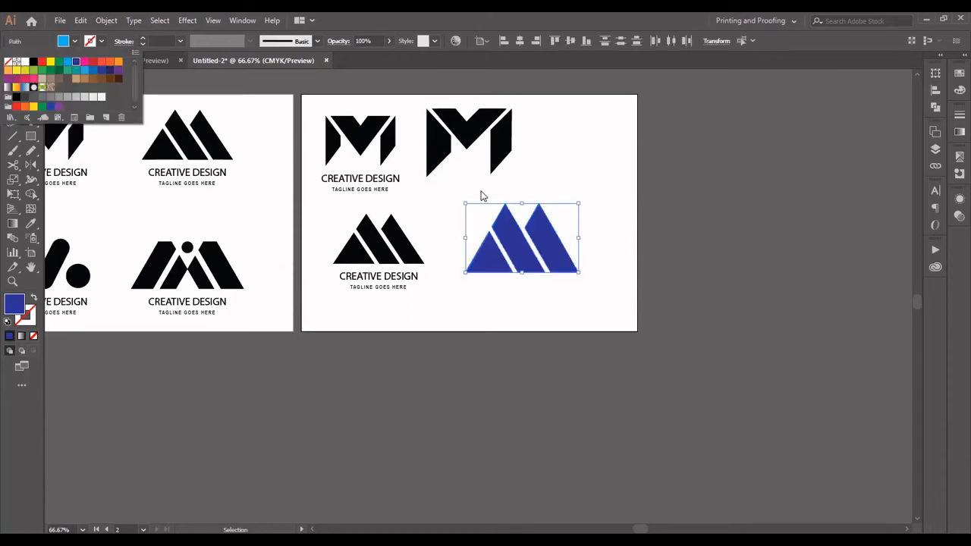
pyautogui.click(511, 193)
# Recolor the right piece of the new triangular M with a medium blue swatch
pyautogui.click(550, 235)
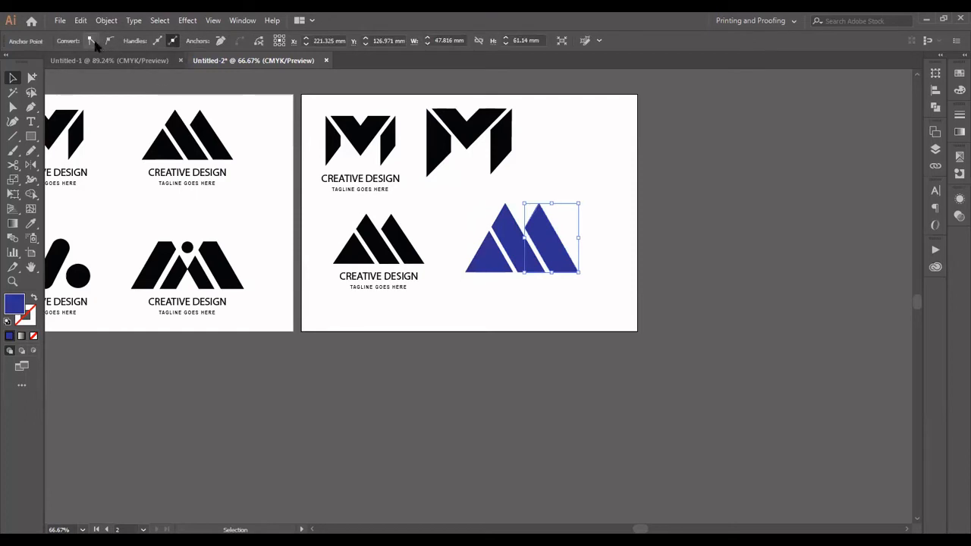
pyautogui.click(540, 216)
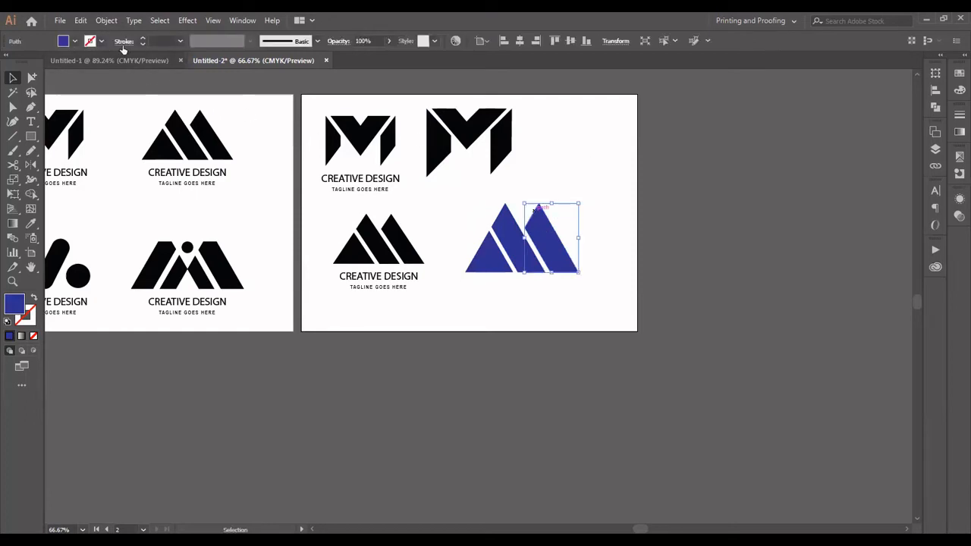
pyautogui.click(74, 43)
pyautogui.click(89, 71)
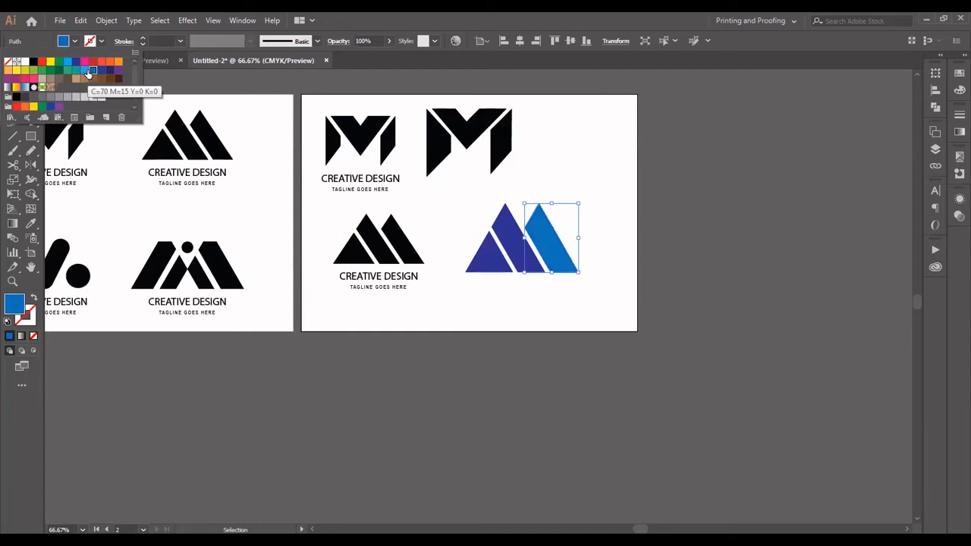
pyautogui.click(101, 71)
pyautogui.click(93, 70)
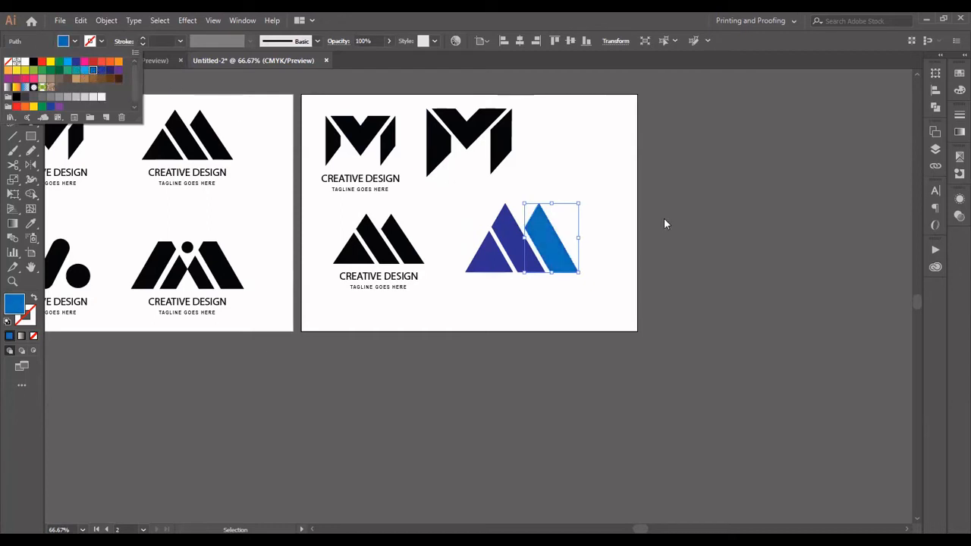
pyautogui.click(627, 195)
# Recolor the left triangle of the new M with the darkest navy blue swatch
pyautogui.keyDown('ctrl'); pyautogui.click(489, 256); pyautogui.keyUp('ctrl')
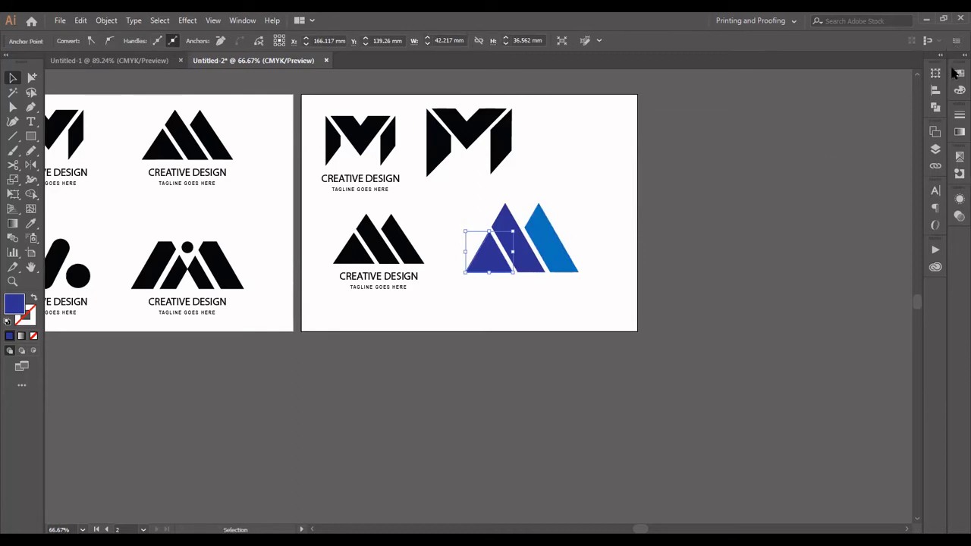
pyautogui.click(958, 73)
pyautogui.click(887, 114)
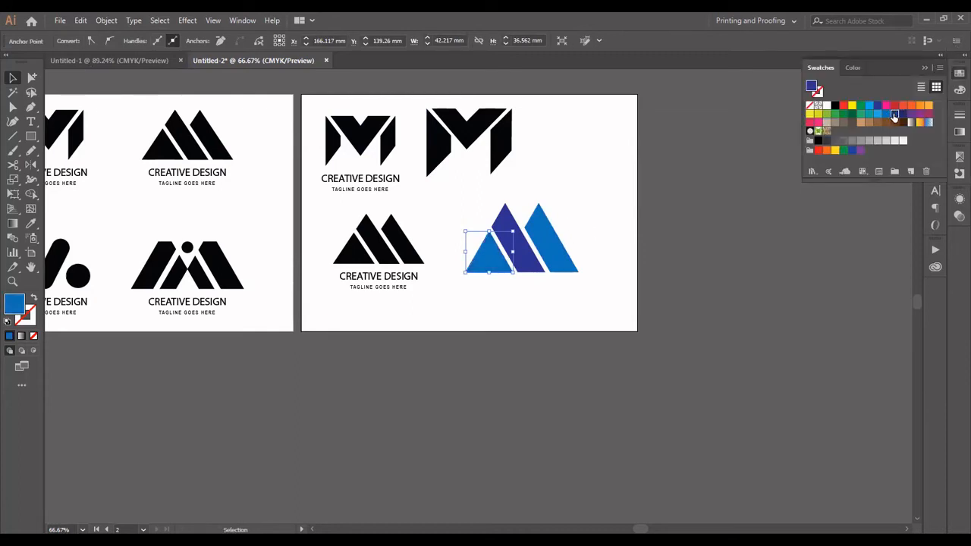
pyautogui.click(903, 114)
pyautogui.click(596, 134)
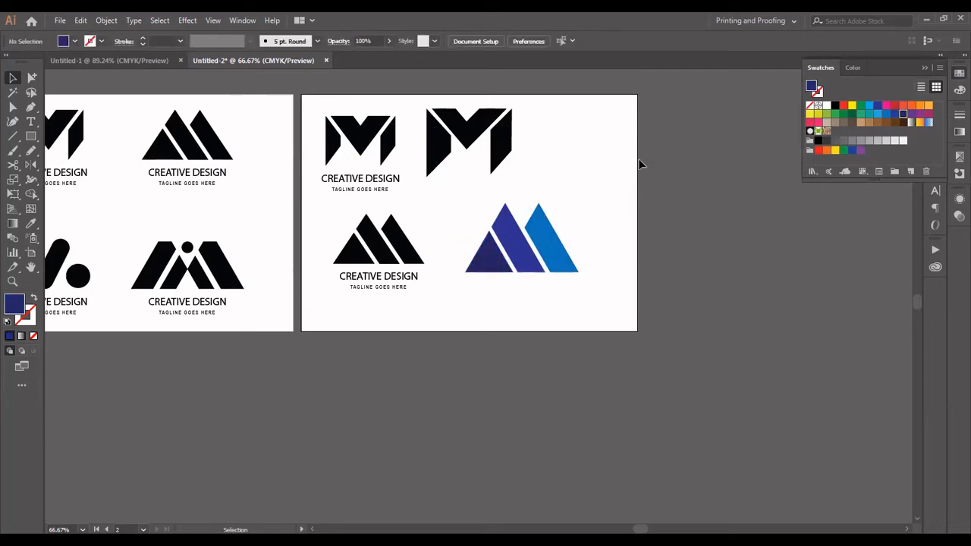
# Group the three blue pieces of the new triangular M
pyautogui.moveTo(604, 168); pyautogui.dragTo(653, 147)
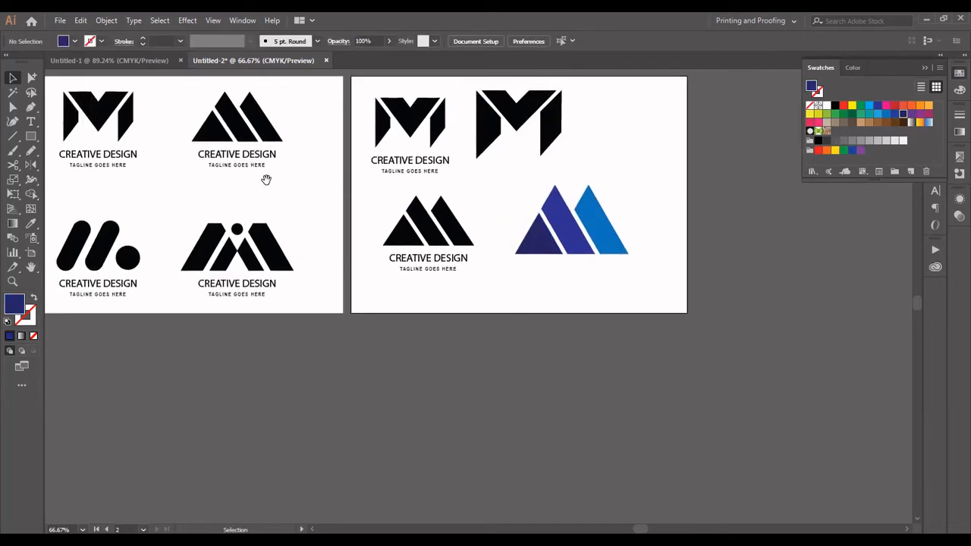
pyautogui.moveTo(557, 229); pyautogui.dragTo(626, 276)
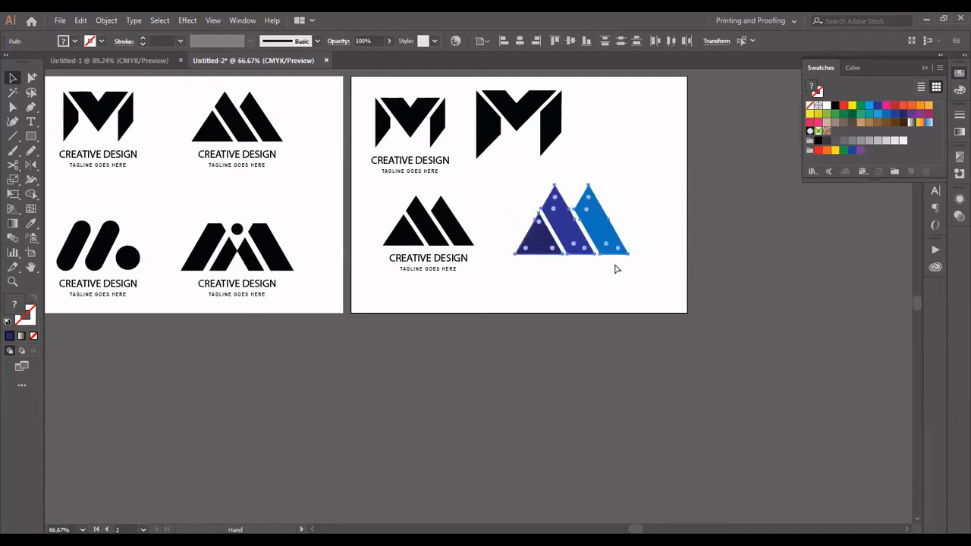
pyautogui.hotkey('ctrl', 'g')
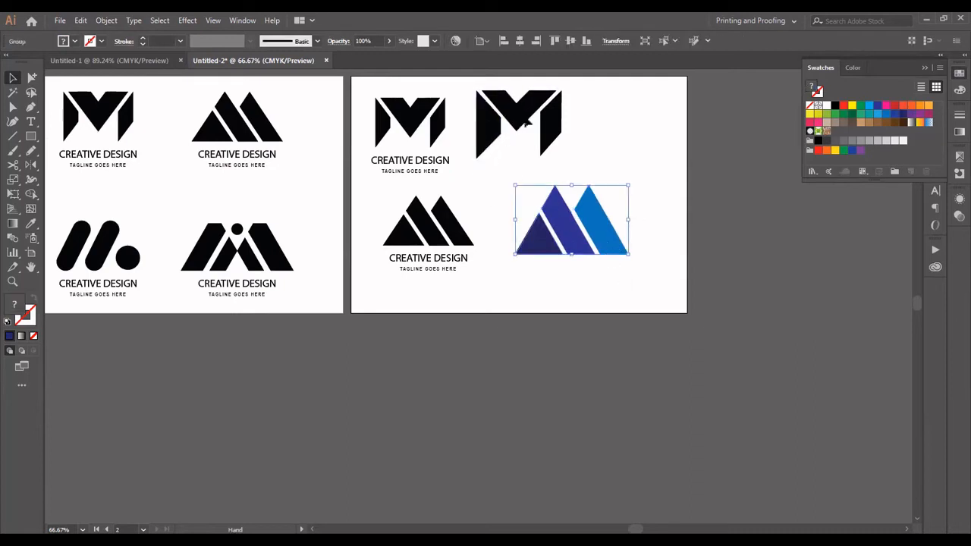
# Center the blue triangular M horizontally under the recreated black M, and line up the two reference logos beside them
pyautogui.click(560, 94)
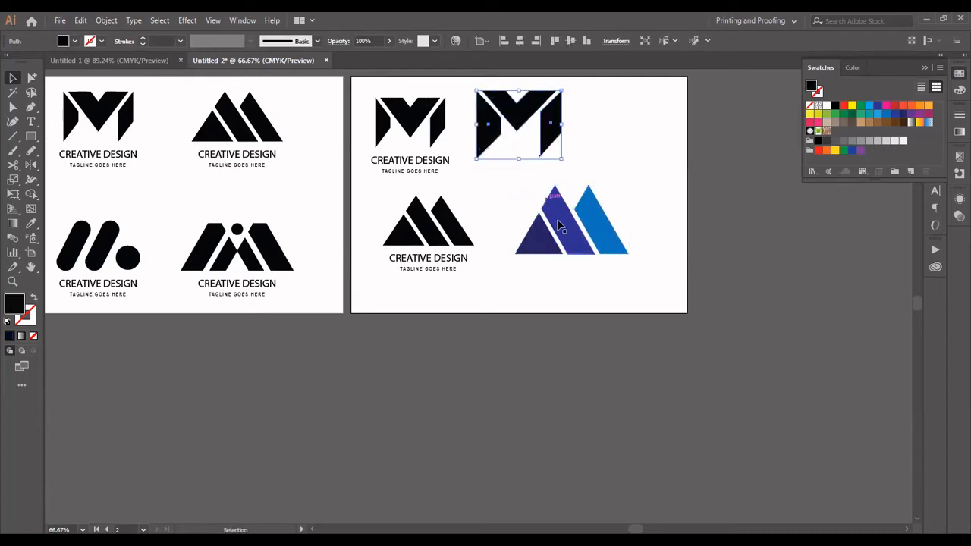
pyautogui.keyDown('shift'); pyautogui.click(556, 219); pyautogui.keyUp('shift')
pyautogui.click(540, 102)
pyautogui.click(517, 43)
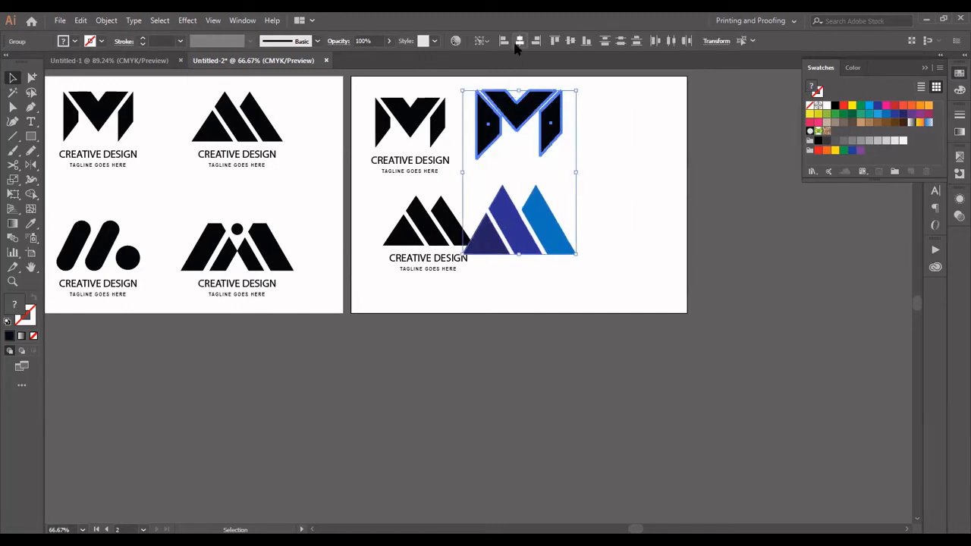
pyautogui.click(632, 168)
pyautogui.moveTo(394, 273); pyautogui.dragTo(416, 140)
pyautogui.click(485, 283)
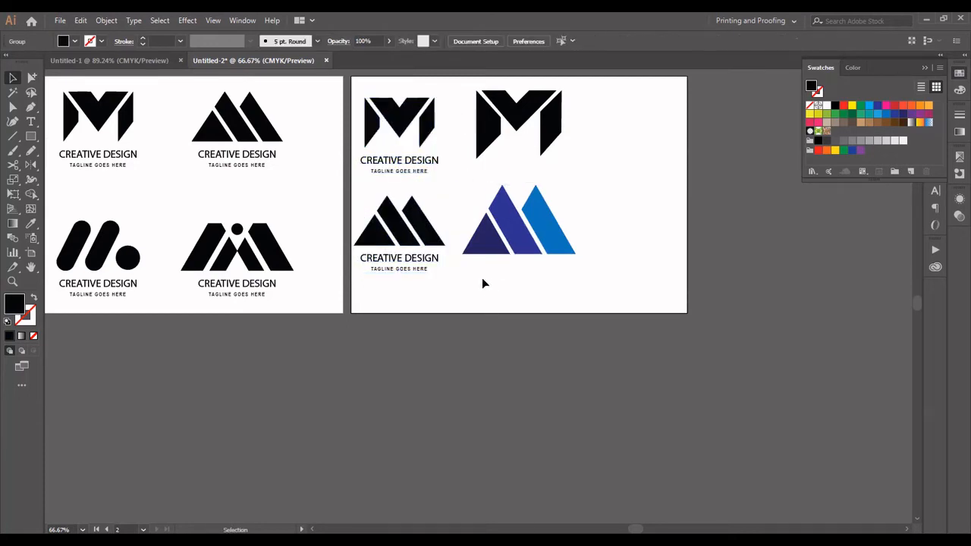
# Scale down all logos on the second artboard toward its upper-left corner to free space below them
pyautogui.click(105, 251)
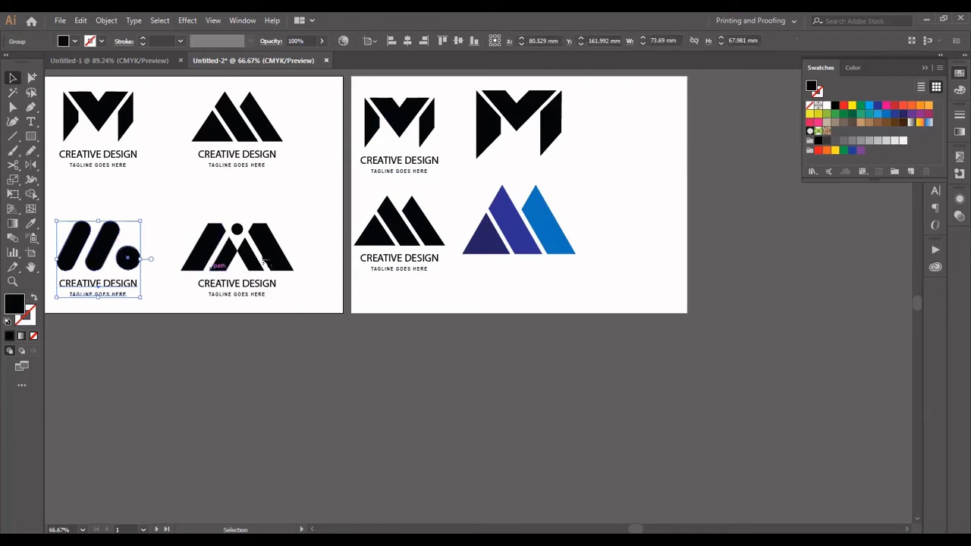
pyautogui.moveTo(465, 297); pyautogui.dragTo(371, 299)
pyautogui.moveTo(467, 276); pyautogui.dragTo(448, 223)
pyautogui.moveTo(395, 101); pyautogui.dragTo(368, 91)
# Copy the logo with two slanted rounded bars and a dot into the second artboard's lower-left area
pyautogui.click(110, 244)
pyautogui.moveTo(110, 244); pyautogui.dragTo(415, 254)
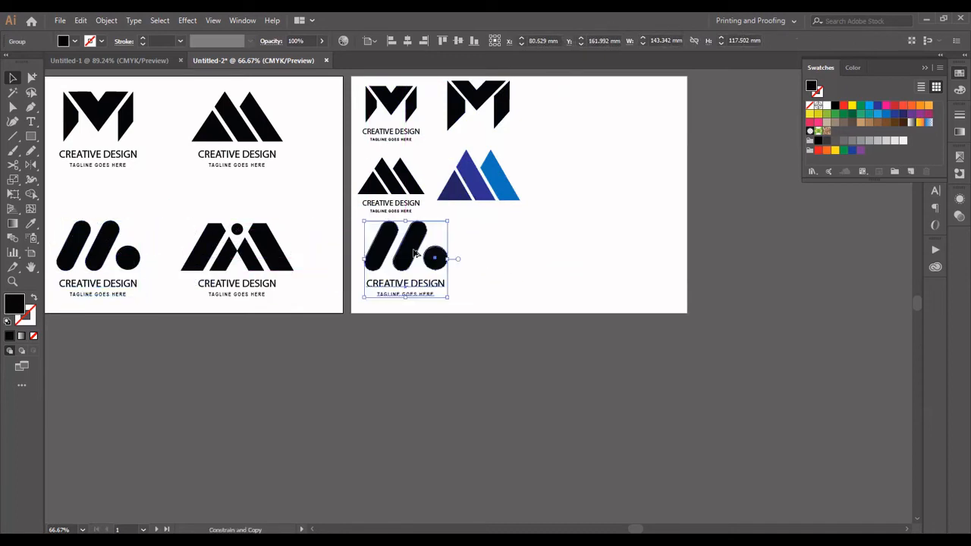
pyautogui.click(528, 239)
# Sketch a tall, narrow black rectangle just right of the copied slanted-bar logo
pyautogui.hotkey('ctrl', '=')
pyautogui.hotkey('ctrl', '=')
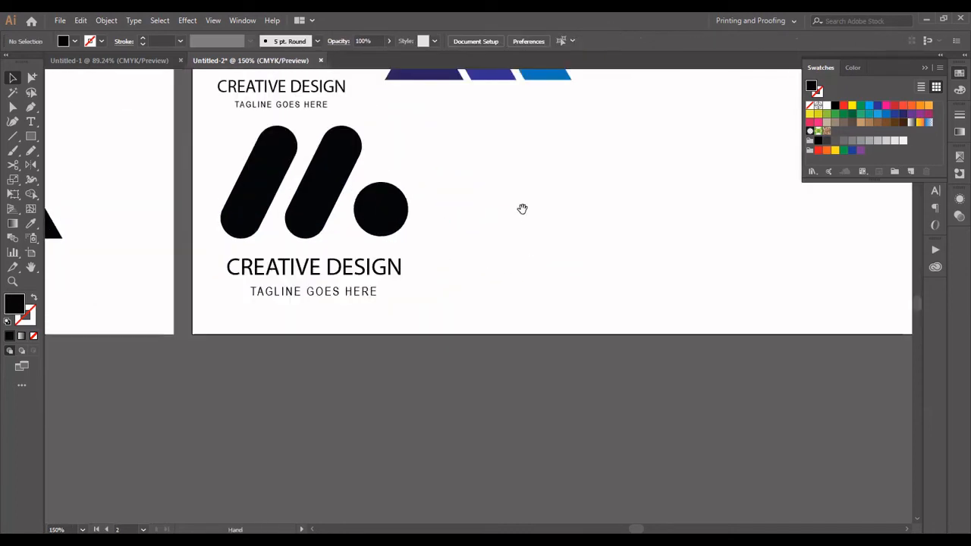
pyautogui.moveTo(522, 206); pyautogui.dragTo(481, 237)
pyautogui.click(32, 138)
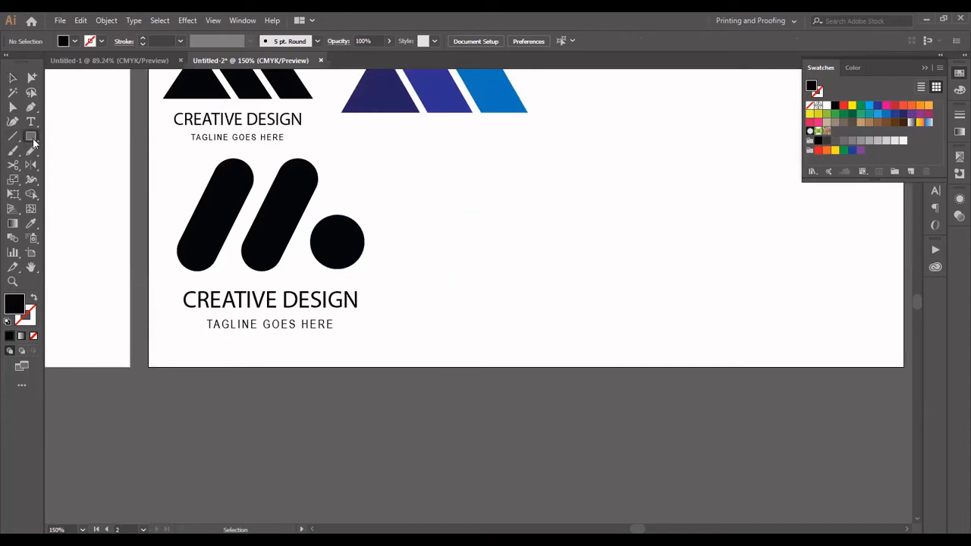
pyautogui.moveTo(34, 141); pyautogui.dragTo(58, 134)
pyautogui.moveTo(438, 169); pyautogui.dragTo(490, 300)
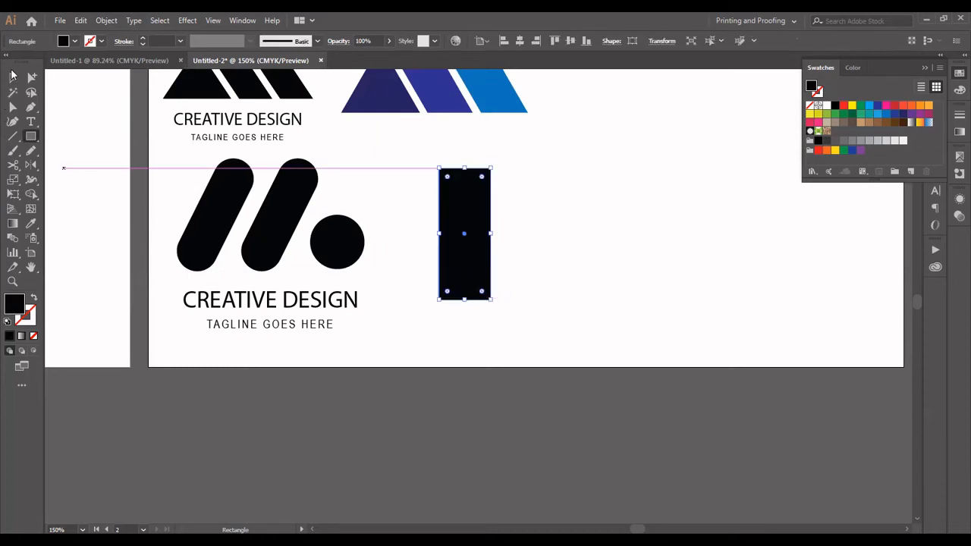
# Round the rectangle's corners fully into a capsule and rotate it clockwise to match the reference bars' slant
pyautogui.moveTo(447, 176); pyautogui.dragTo(481, 232)
pyautogui.click(17, 78)
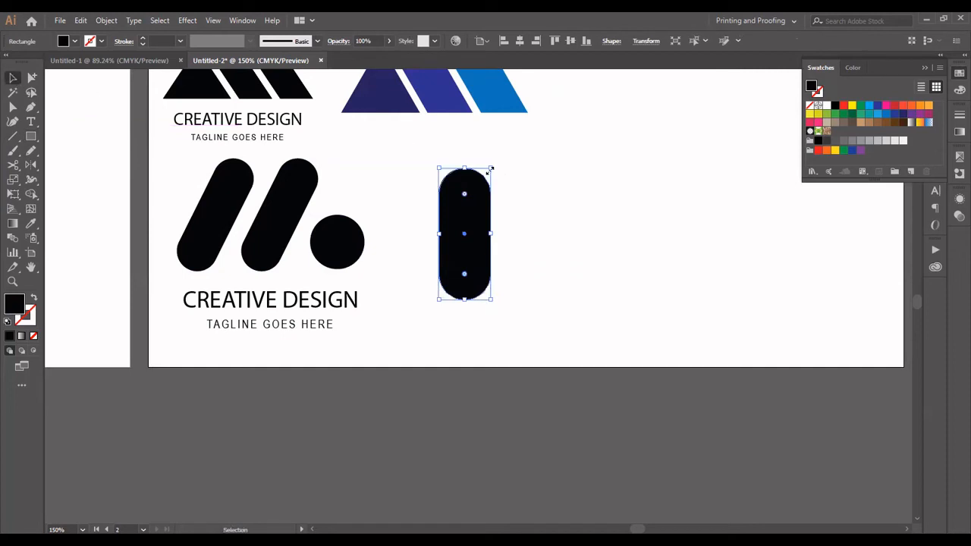
pyautogui.moveTo(505, 172)
pyautogui.mouseDown()
pyautogui.moveTo(525, 187)
pyautogui.moveTo(505, 165)
pyautogui.mouseUp()
pyautogui.click(558, 214)
# Duplicate the slanted capsule straight to its right, leaving a narrow gap between the two bars
pyautogui.click(496, 200)
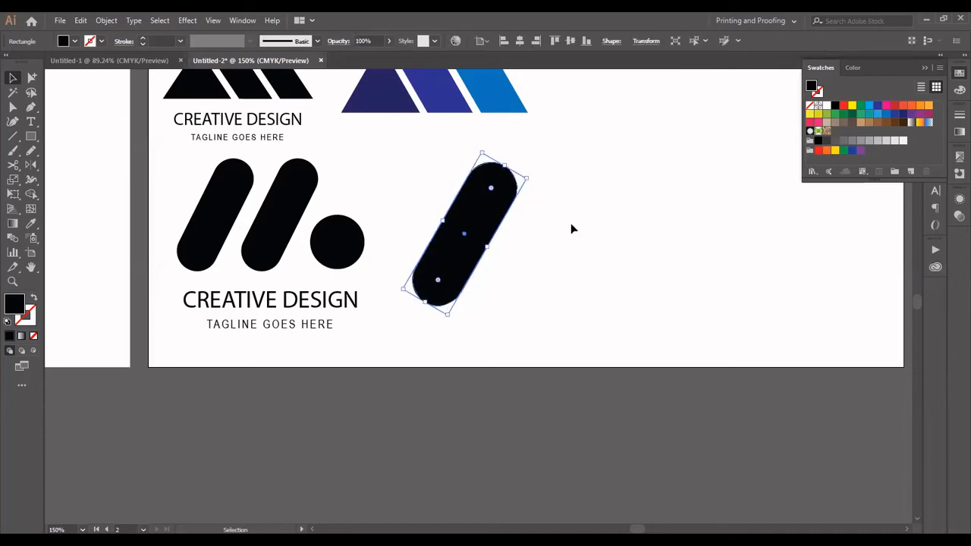
pyautogui.moveTo(496, 199); pyautogui.dragTo(549, 241)
pyautogui.click(507, 229)
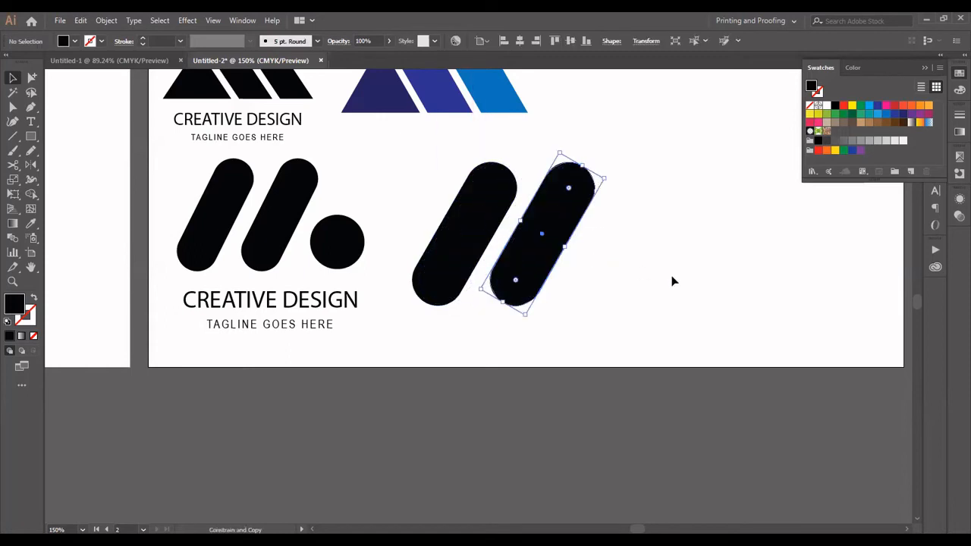
pyautogui.click(465, 339)
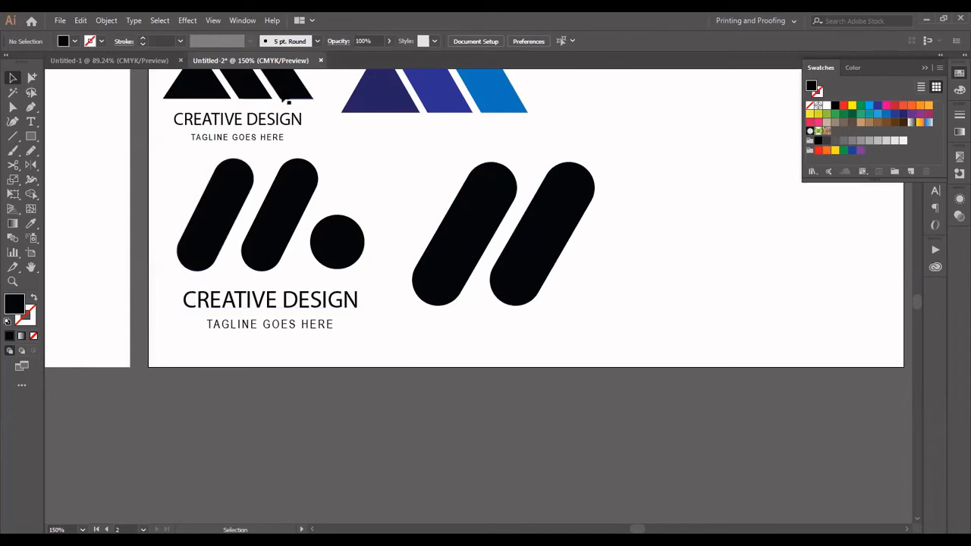
# Show the rulers and place horizontal guides at the bottom and top edges of the reference logo's bars
pyautogui.hotkey('ctrl', 't')
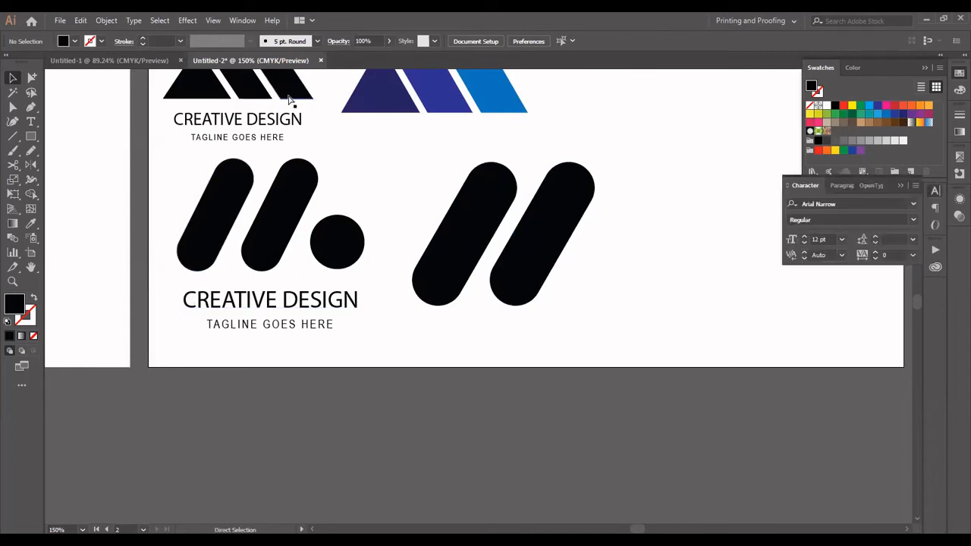
pyautogui.hotkey('ctrl', 'r')
pyautogui.moveTo(262, 74); pyautogui.dragTo(215, 271)
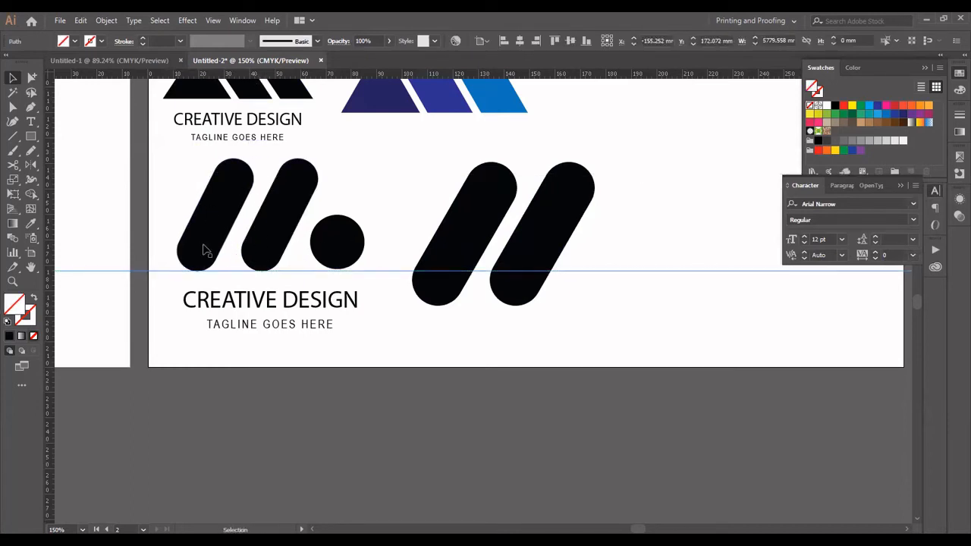
pyautogui.moveTo(243, 74); pyautogui.dragTo(256, 164)
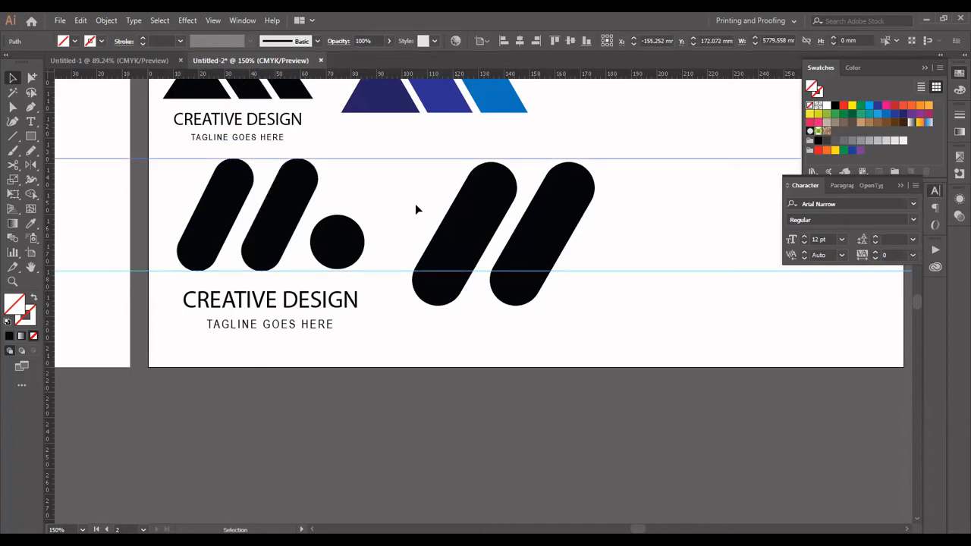
# Nudge both slanted bars up until their tops meet the upper guide
pyautogui.click(415, 203)
pyautogui.click(497, 203)
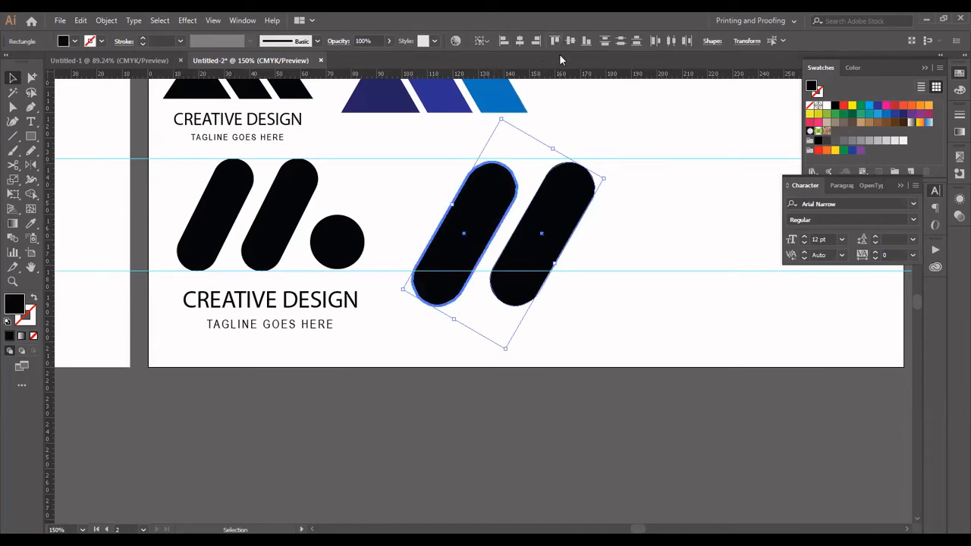
pyautogui.click(623, 208)
pyautogui.click(489, 195)
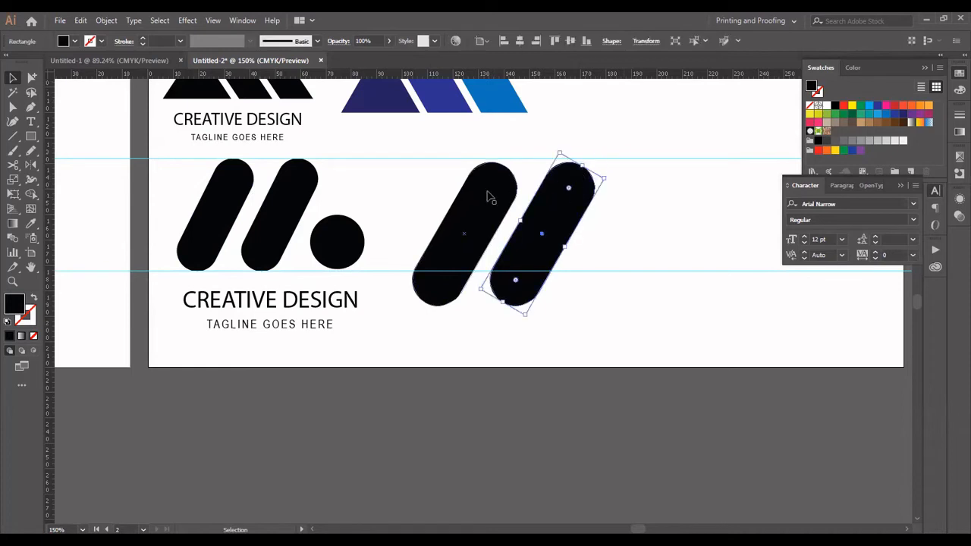
pyautogui.click(556, 205)
pyautogui.press('Up')
pyautogui.press('Up')
pyautogui.press('Up')
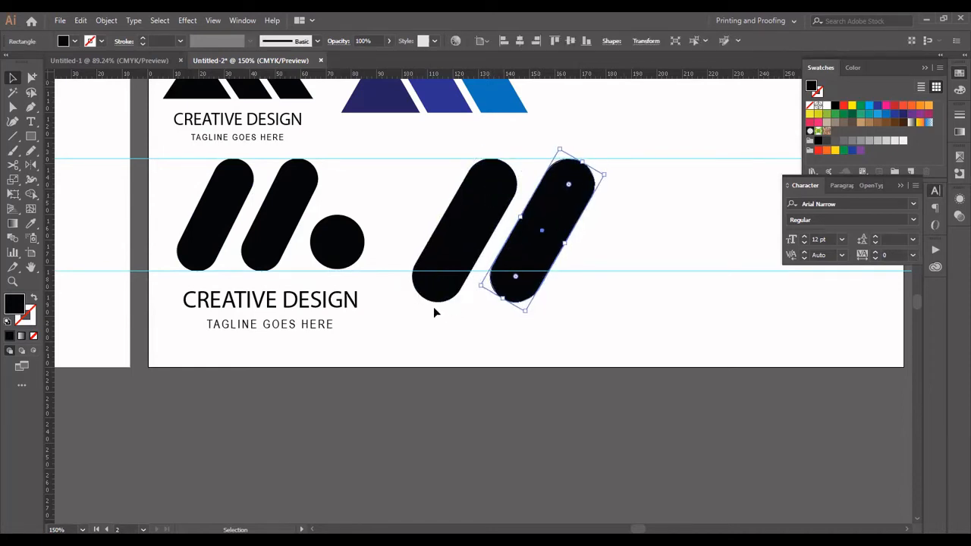
# Shorten and reposition the two slanted bars to fit between the guides
pyautogui.moveTo(434, 308); pyautogui.dragTo(477, 287)
pyautogui.keyDown('shift'); pyautogui.click(514, 281); pyautogui.keyUp('shift')
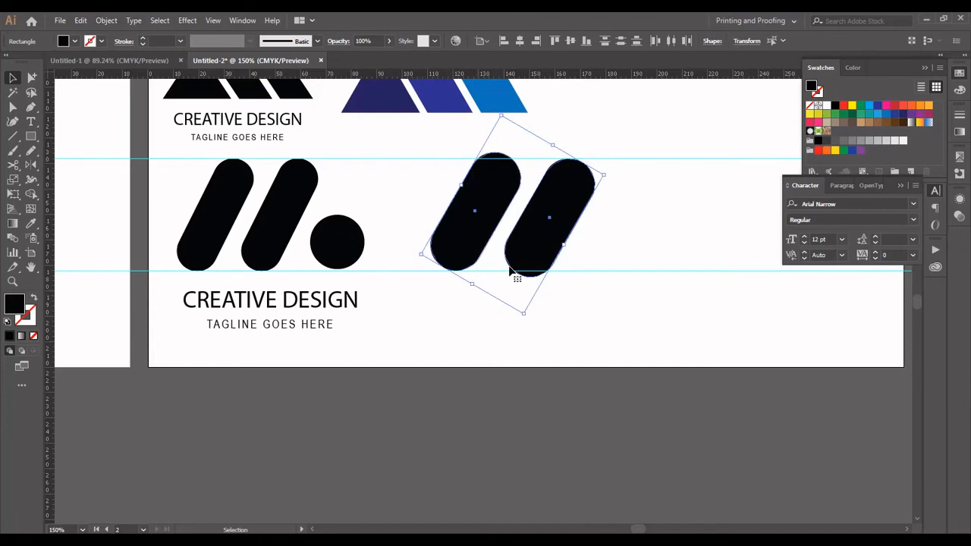
pyautogui.moveTo(553, 144); pyautogui.dragTo(490, 166)
pyautogui.click(562, 141)
pyautogui.click(569, 191)
pyautogui.click(607, 140)
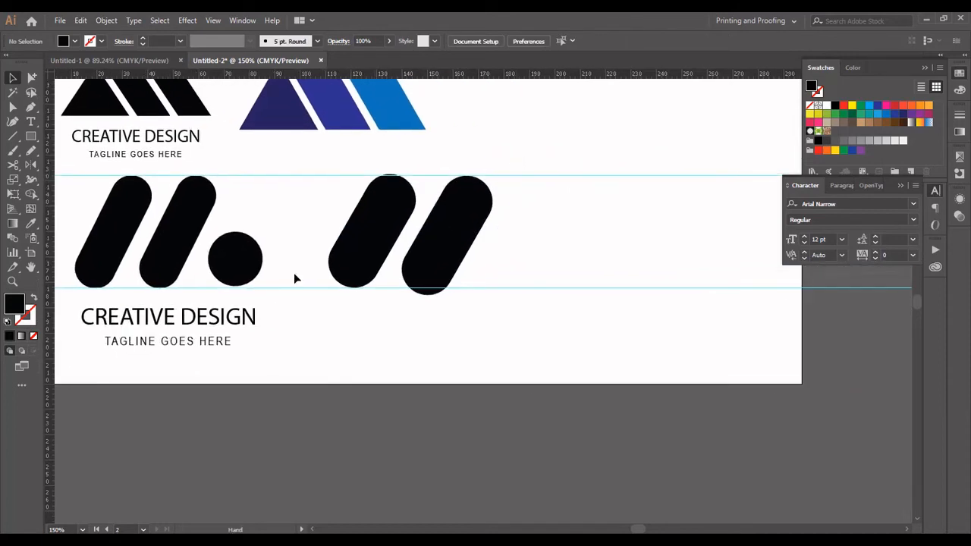
# Draw a small black circle with the Ellipse tool just right of the second slanted bar's lower end
pyautogui.click(19, 137)
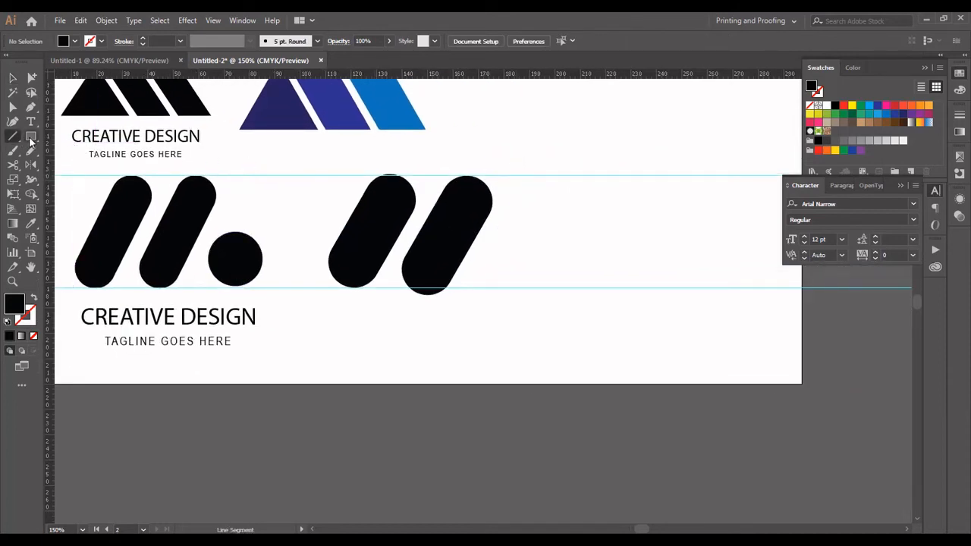
pyautogui.moveTo(31, 136); pyautogui.dragTo(62, 163)
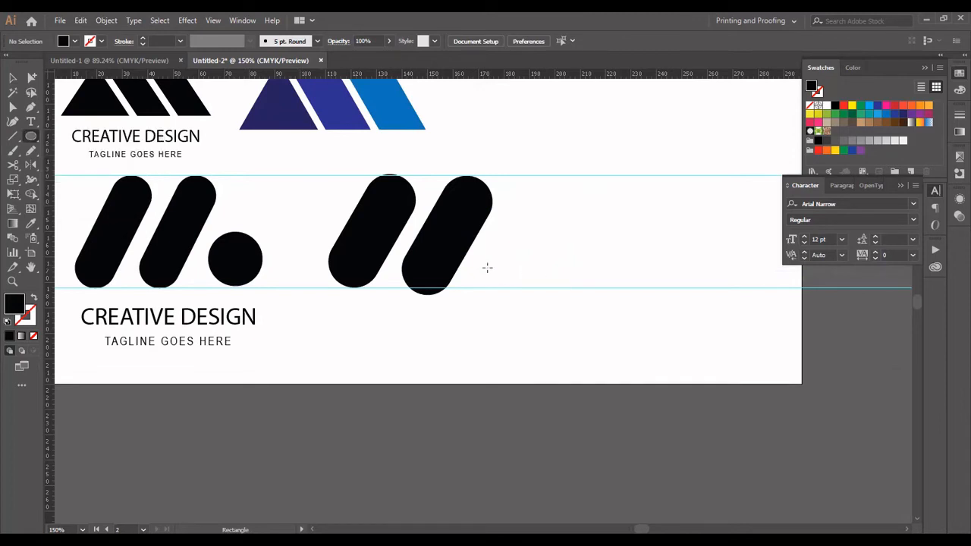
pyautogui.moveTo(504, 270); pyautogui.dragTo(523, 260)
pyautogui.press('v')
pyautogui.click(559, 219)
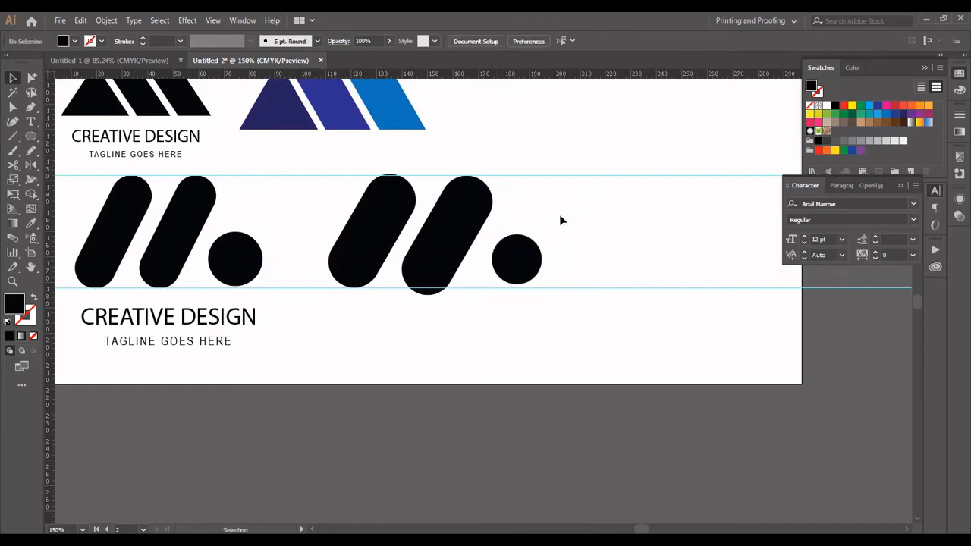
# Enlarge the black circle slightly about its centre so that its lower edge meets the lower guide
pyautogui.click(379, 222)
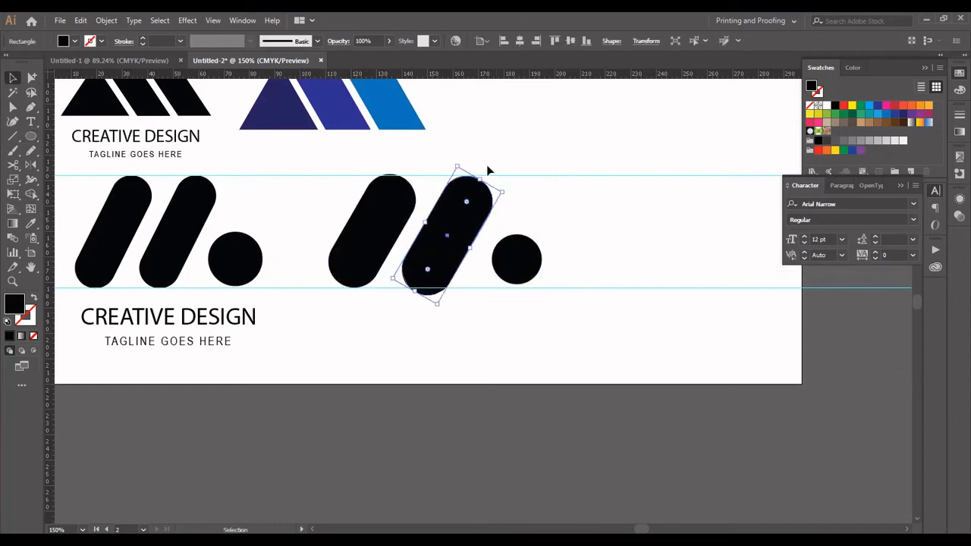
pyautogui.click(502, 148)
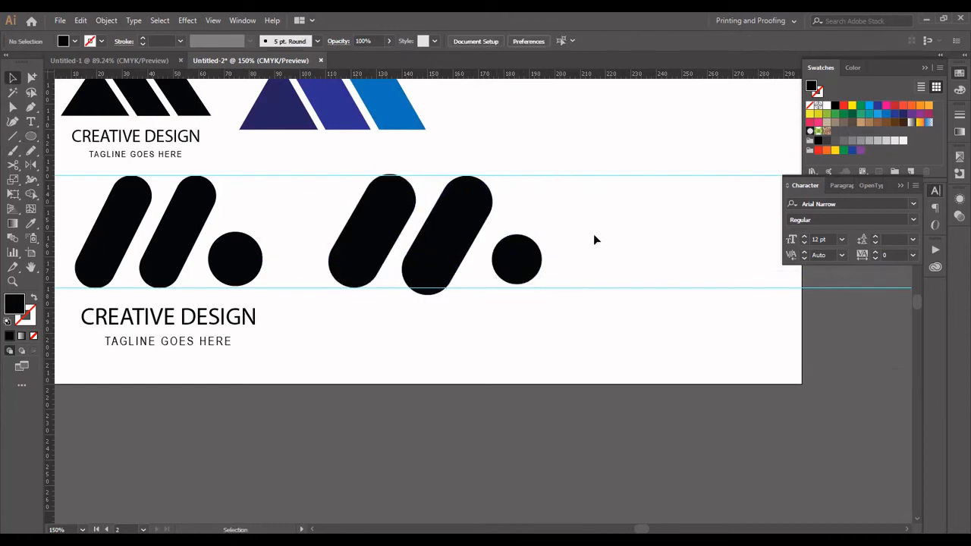
pyautogui.click(534, 264)
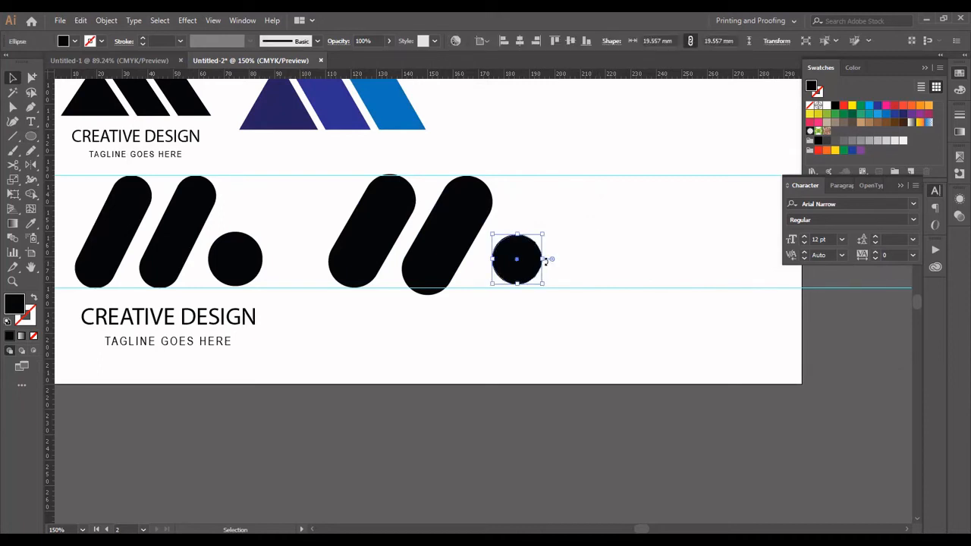
pyautogui.moveTo(544, 260); pyautogui.dragTo(557, 249)
pyautogui.click(557, 250)
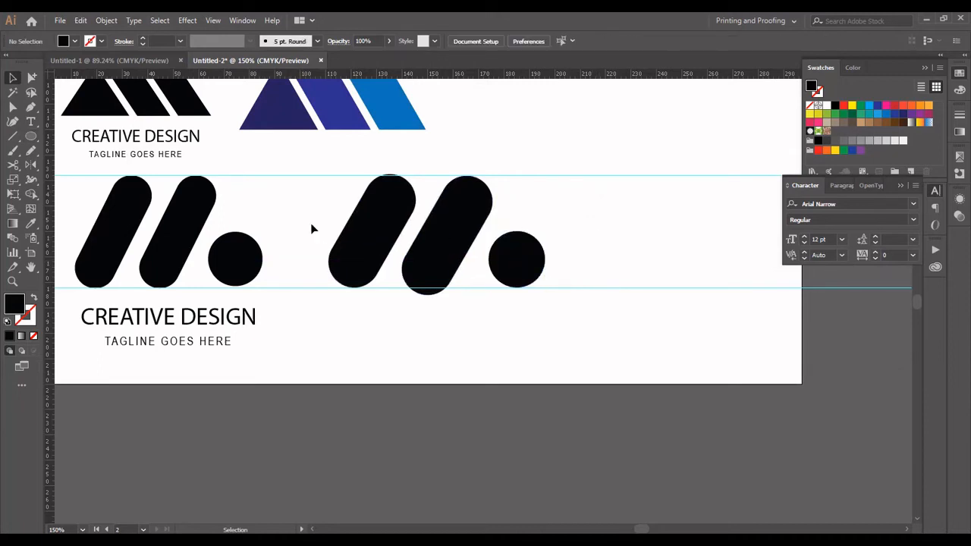
# Select the two slanted bars and the circle and fill them with dark blue
pyautogui.moveTo(311, 228); pyautogui.dragTo(535, 258)
pyautogui.click(877, 107)
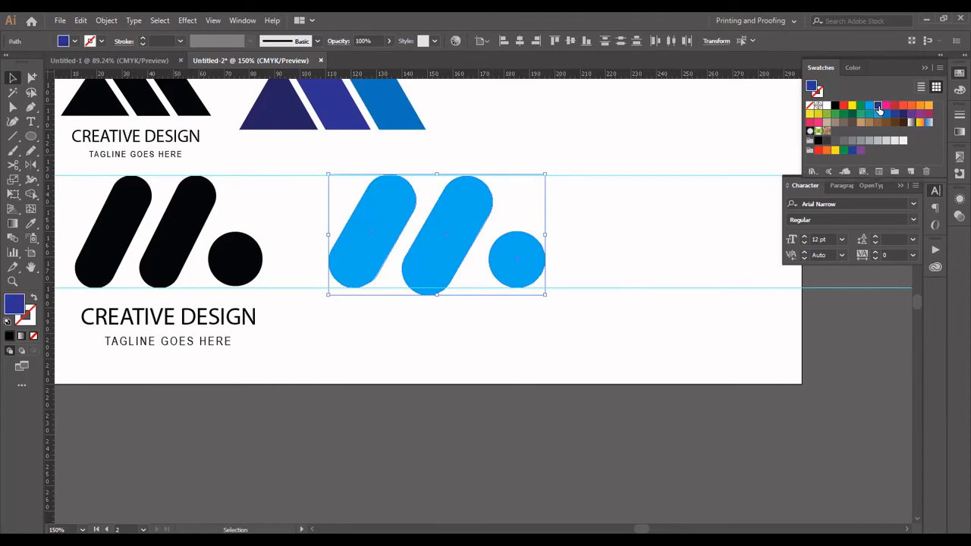
pyautogui.click(879, 123)
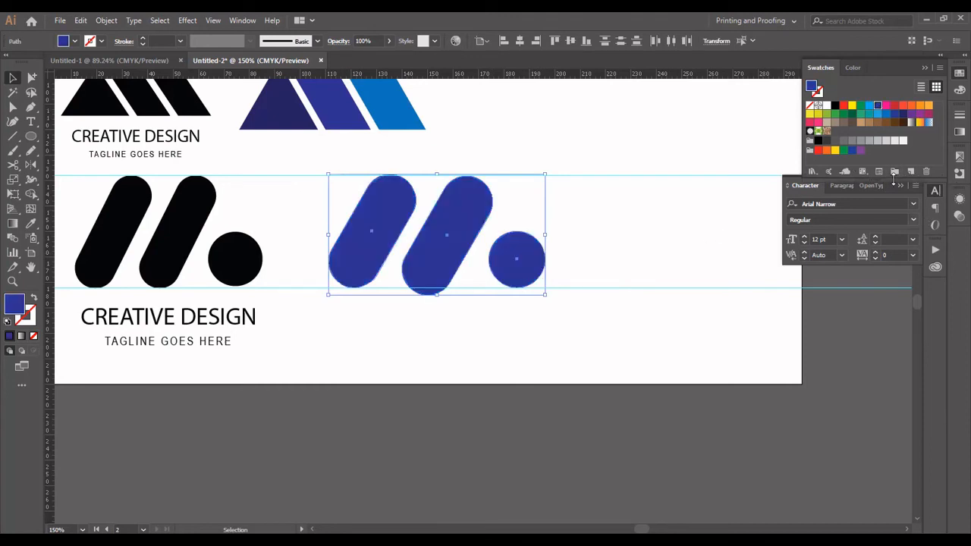
# Apply a linear gradient to the selected bars and circle and colour its end stop purple
pyautogui.click(957, 132)
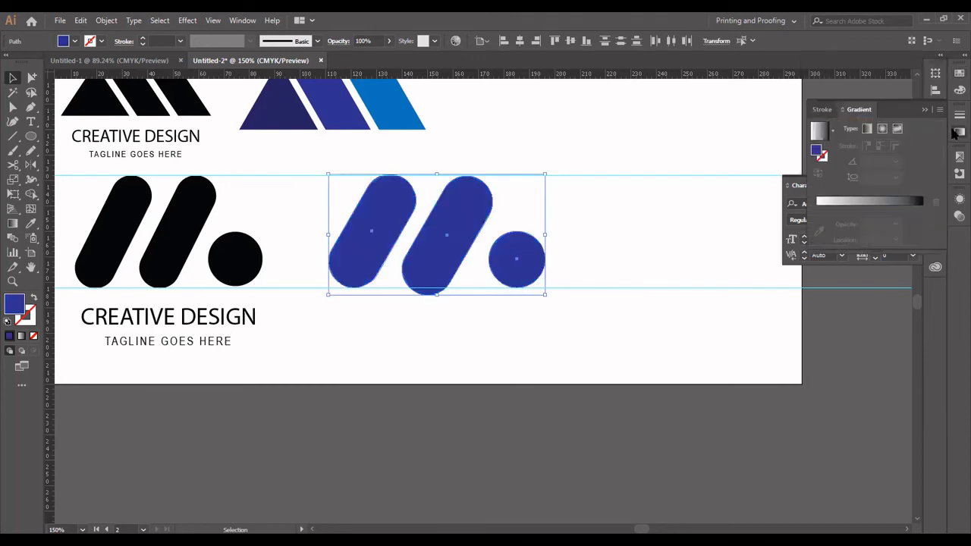
pyautogui.click(913, 209)
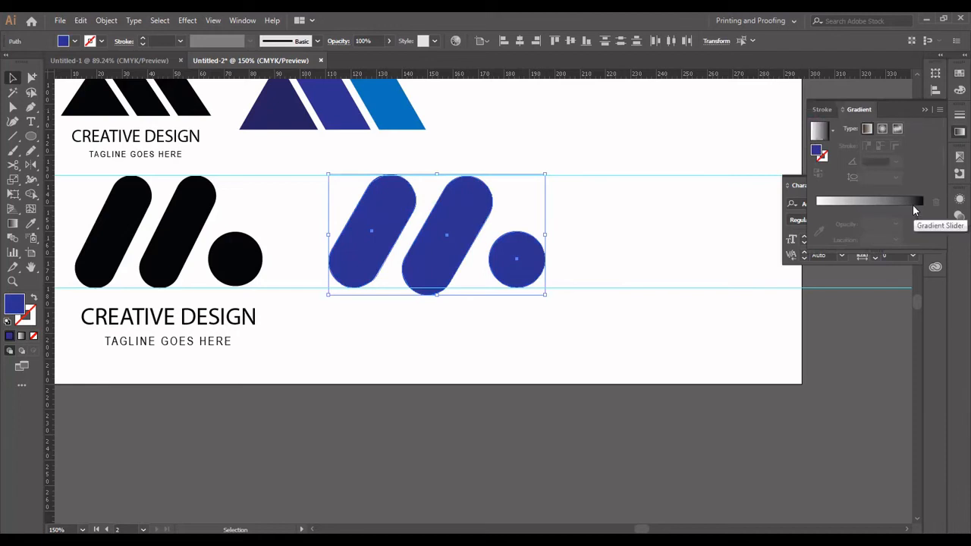
pyautogui.click(922, 209)
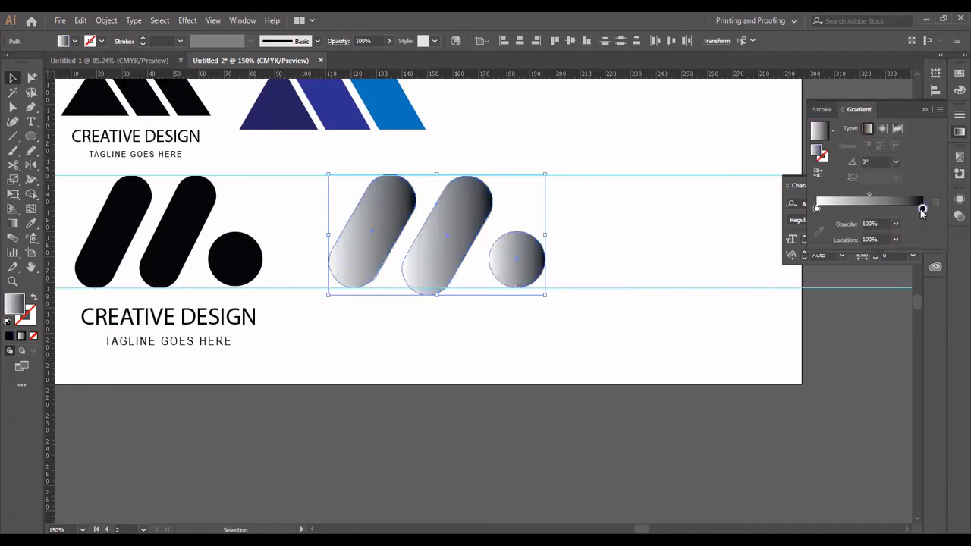
pyautogui.doubleClick(921, 209)
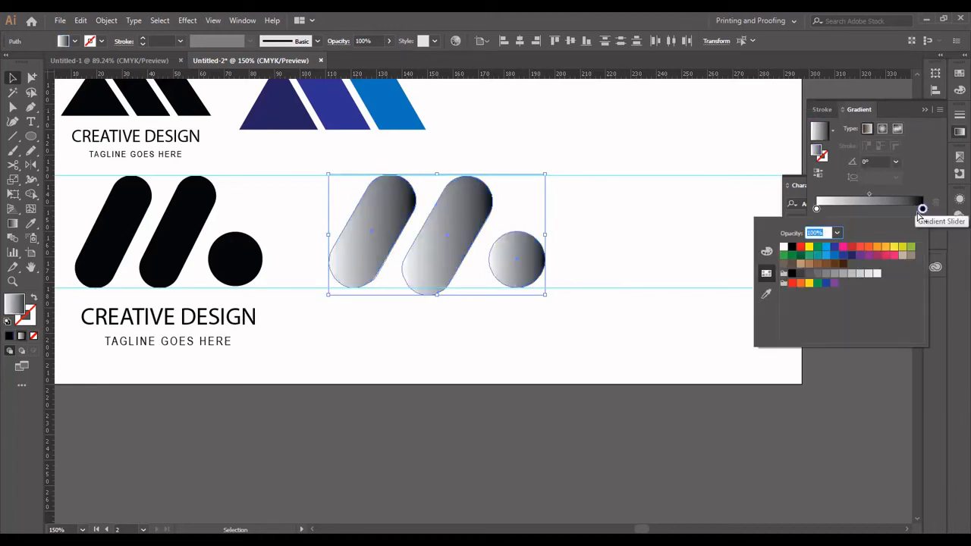
pyautogui.click(859, 255)
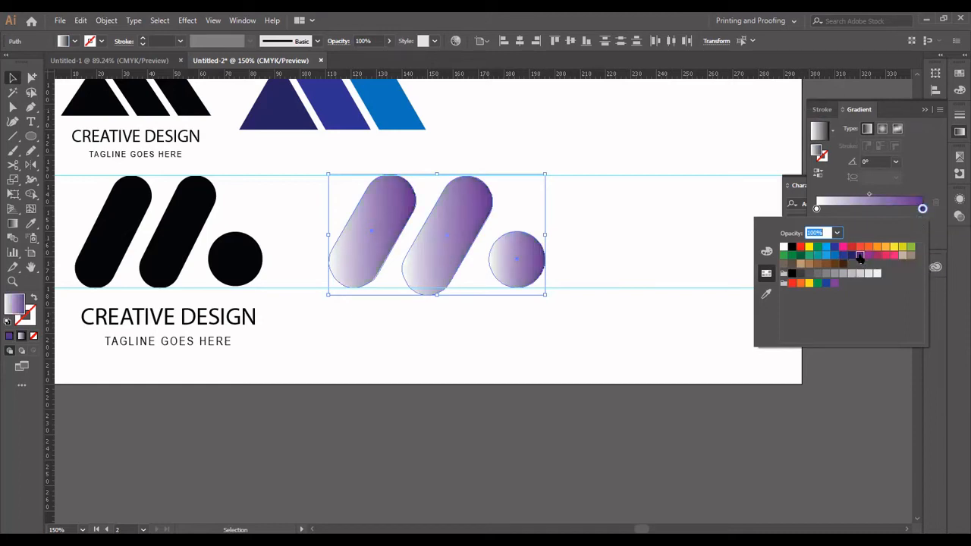
# Colour the gradient's start stop dark blue
pyautogui.click(815, 209)
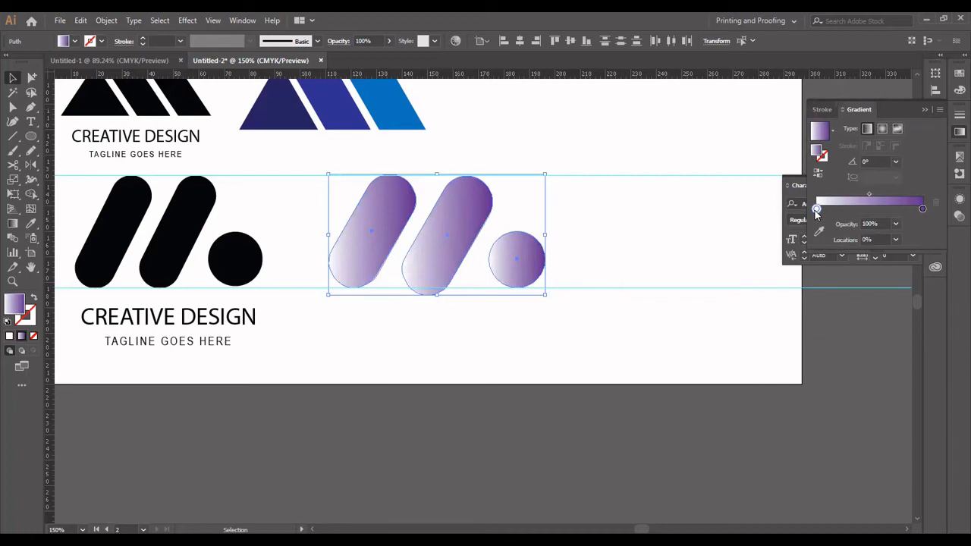
pyautogui.doubleClick(815, 209)
pyautogui.click(807, 256)
pyautogui.click(834, 247)
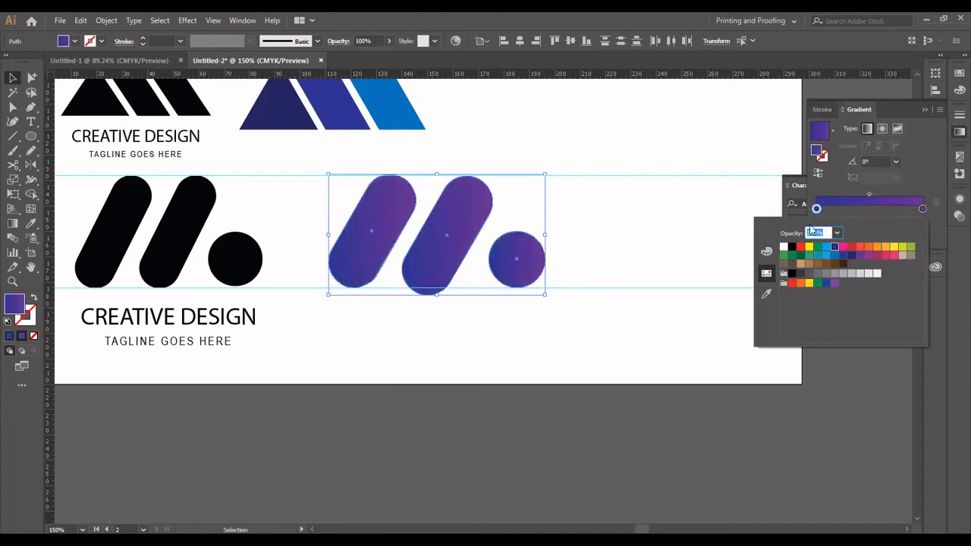
# Add two intermediate stops to the gradient, then delete the one at about 55%
pyautogui.click(907, 206)
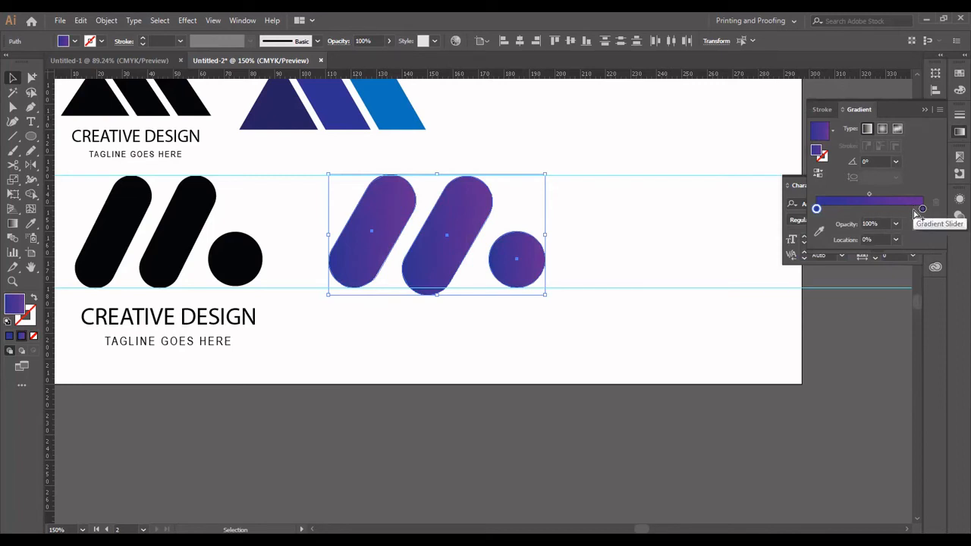
pyautogui.click(911, 209)
pyautogui.moveTo(911, 209); pyautogui.dragTo(874, 209)
pyautogui.click(835, 209)
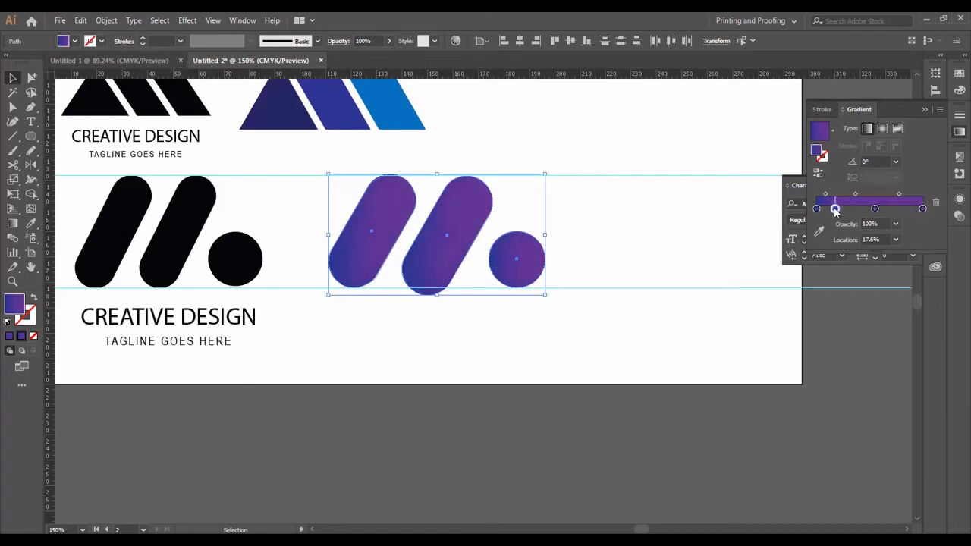
pyautogui.click(876, 209)
pyautogui.click(933, 205)
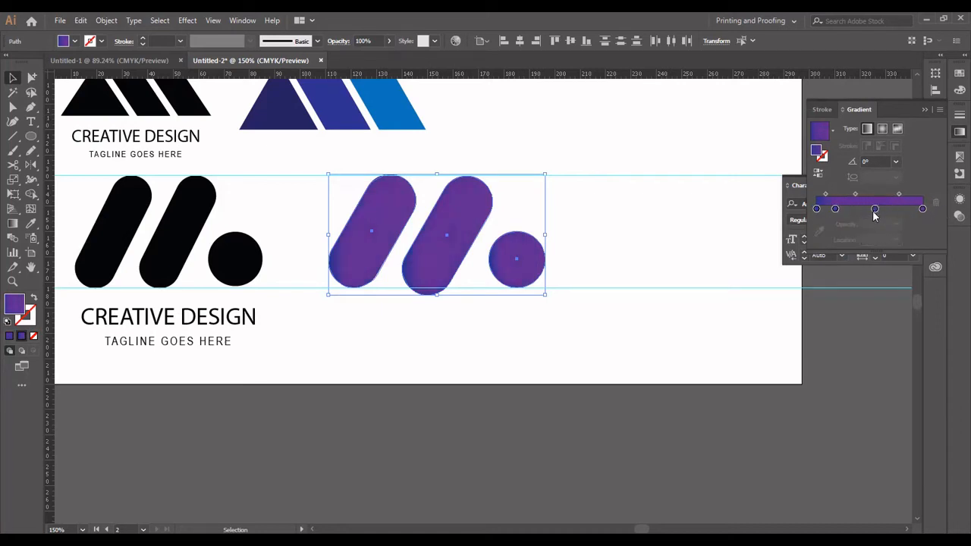
pyautogui.click(874, 211)
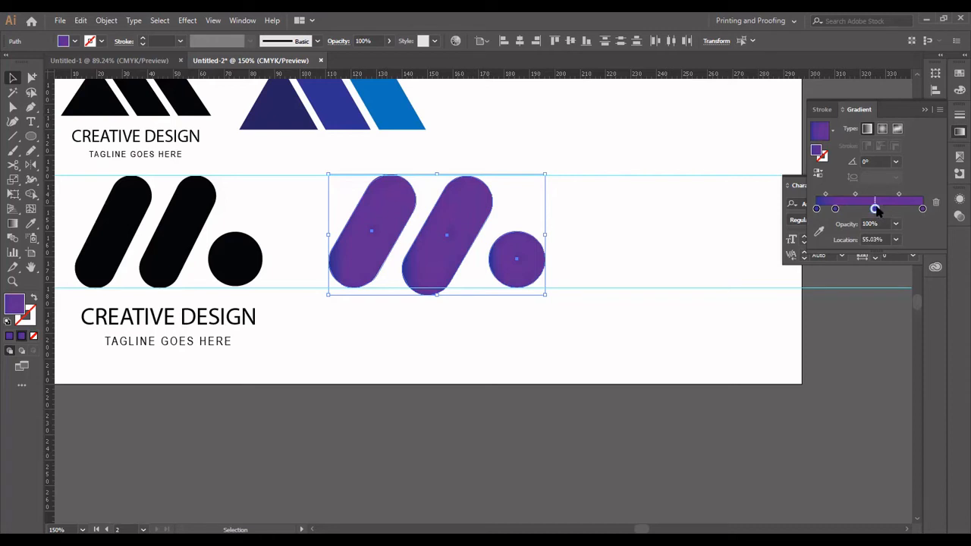
pyautogui.click(935, 205)
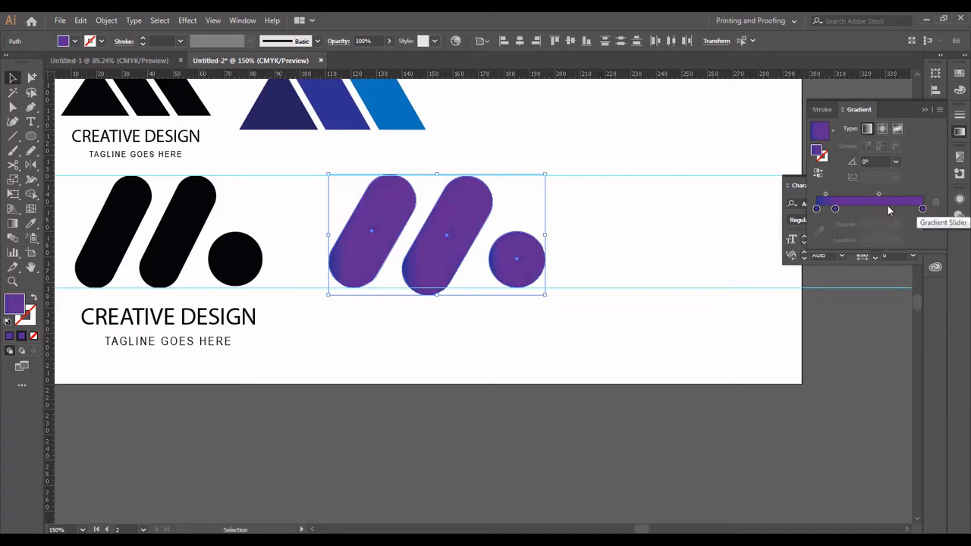
# Move the remaining intermediate gradient stop to about 49% and colour it pink
pyautogui.moveTo(835, 213); pyautogui.dragTo(869, 212)
pyautogui.doubleClick(869, 209)
pyautogui.click(843, 248)
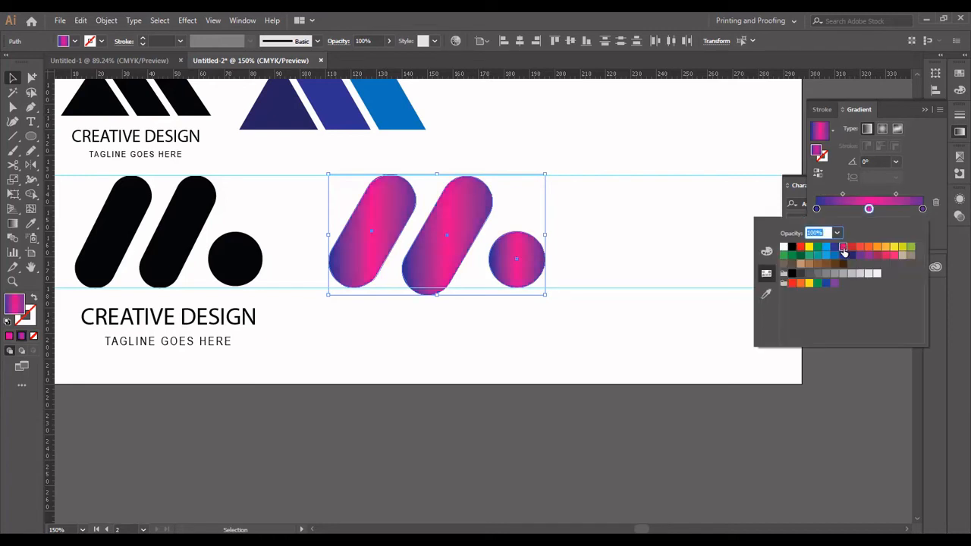
# Set the gradient angle of the bars and circle to 30°
pyautogui.click(876, 161)
pyautogui.click(873, 161)
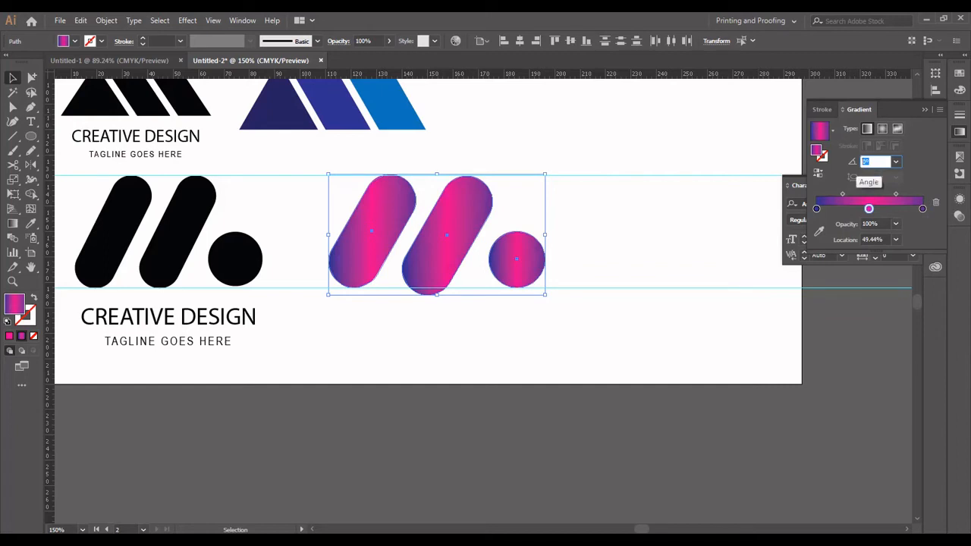
pyautogui.press('Return')
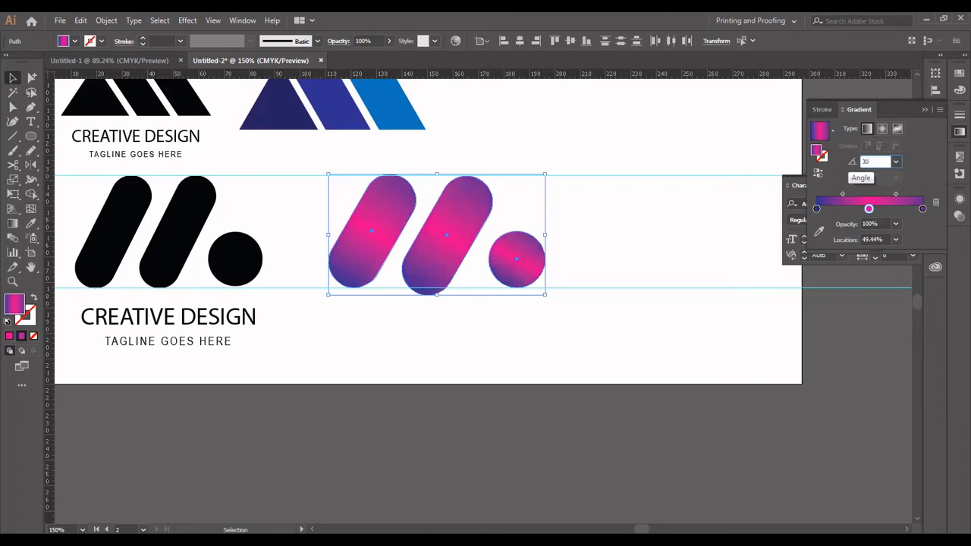
pyautogui.press('Return')
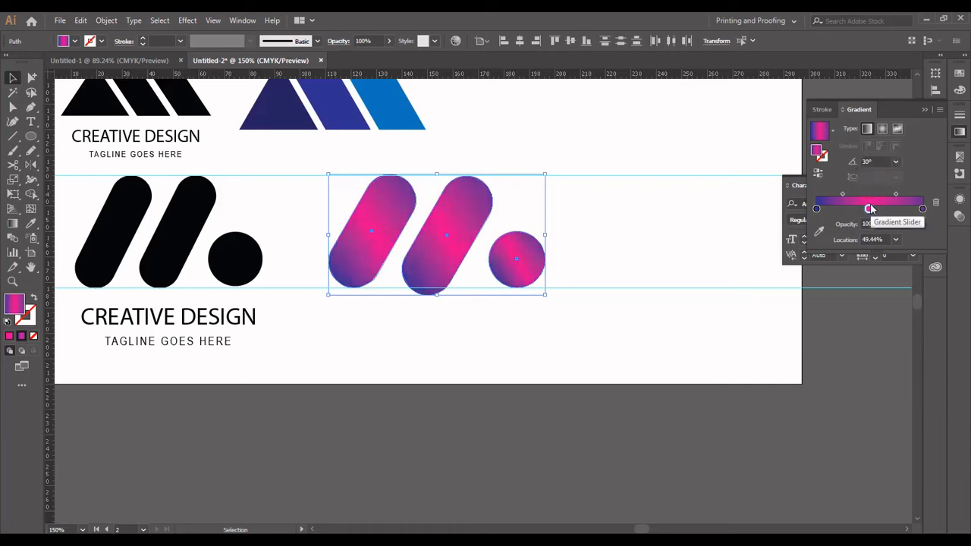
# Shift the pink stop to about 54% and spread the gradient midpoints outward to widen the pink area, leaving the shapes deselected
pyautogui.moveTo(869, 208); pyautogui.dragTo(871, 209)
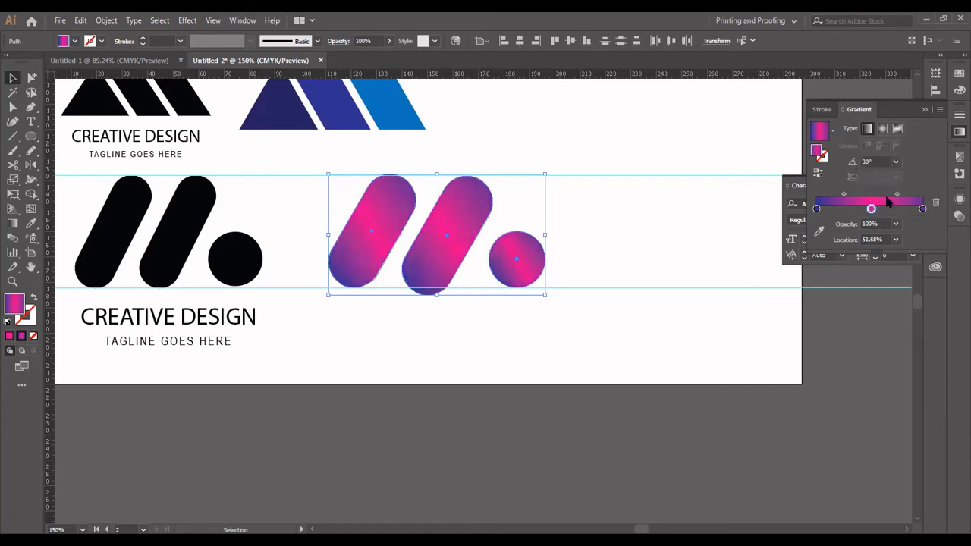
pyautogui.click(898, 195)
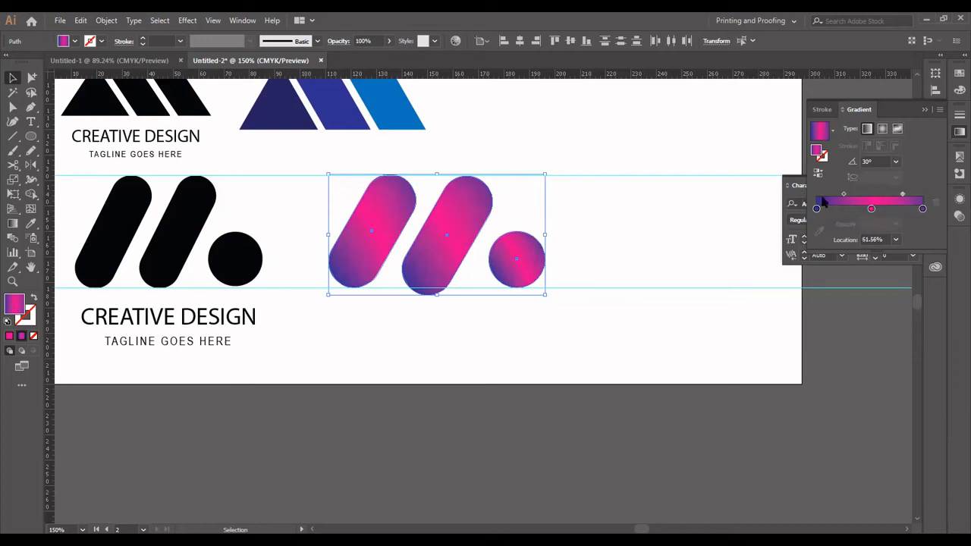
pyautogui.moveTo(849, 202); pyautogui.dragTo(872, 210)
pyautogui.click(842, 196)
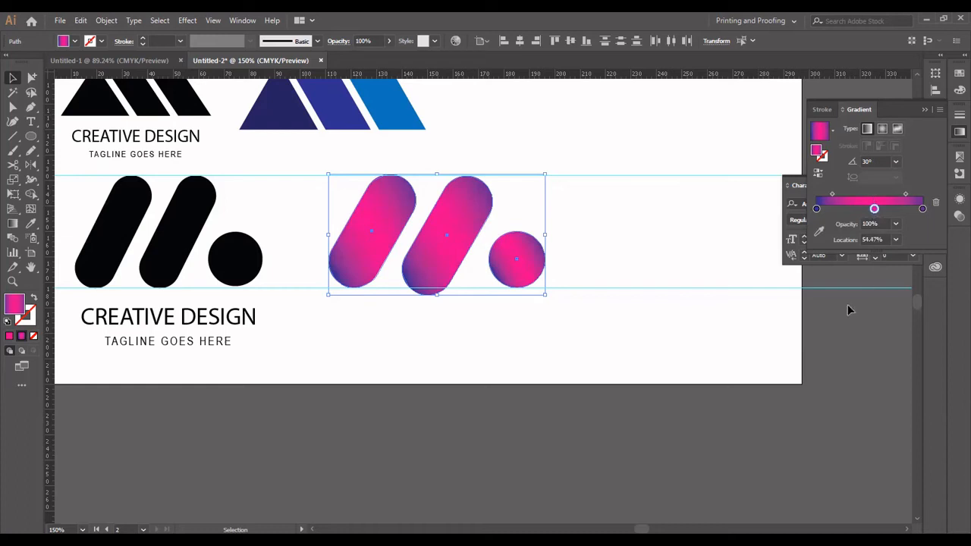
pyautogui.click(696, 275)
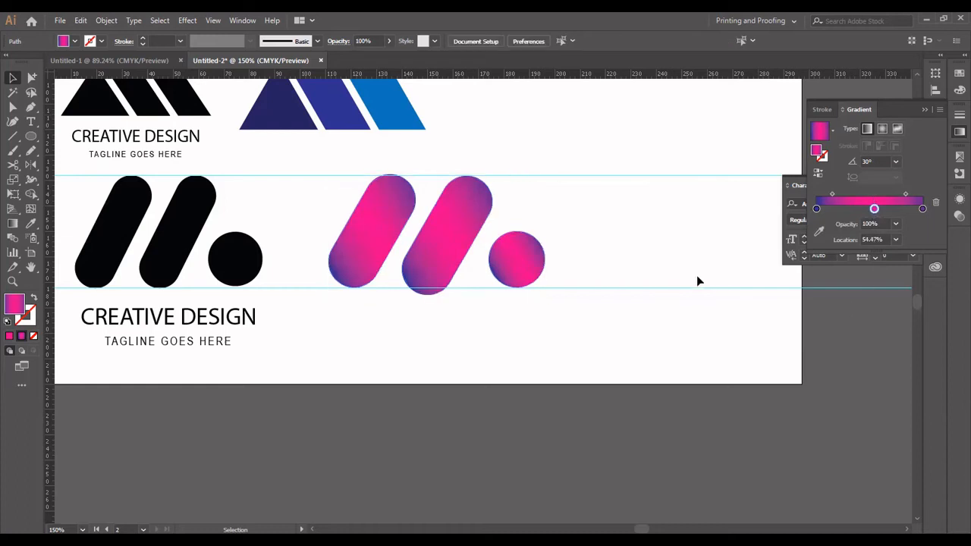
pyautogui.click(816, 209)
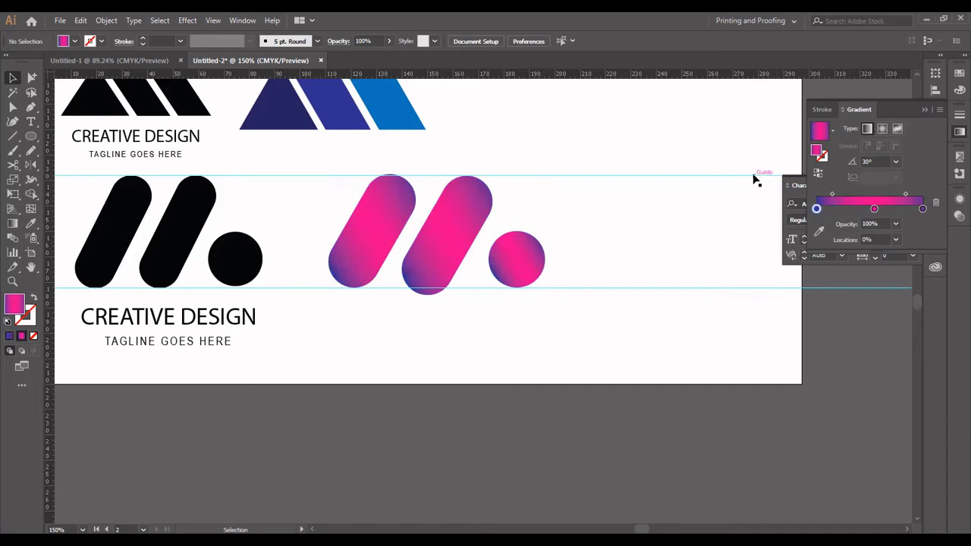
pyautogui.click(923, 109)
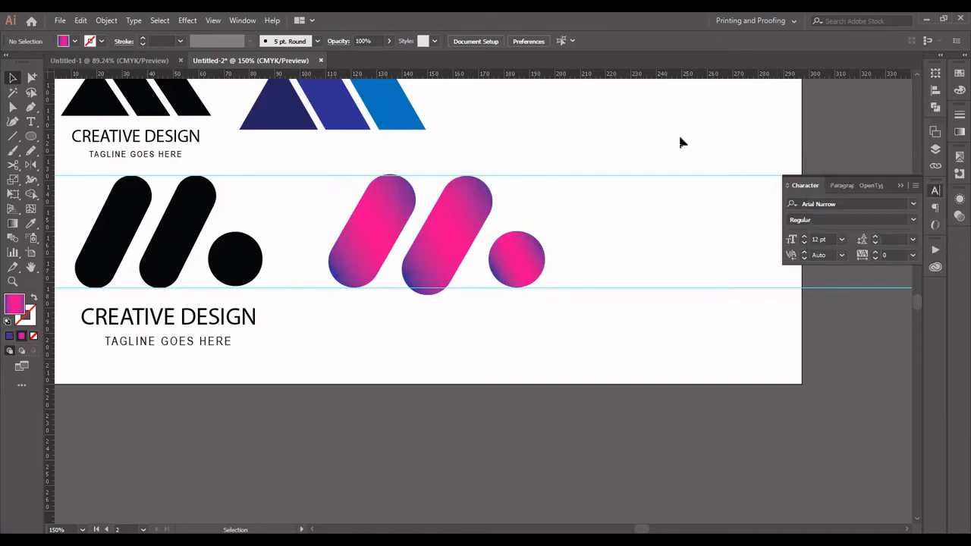
# Paste a copy of the first artboard's M logo with the dot between slanted bars into the second artboard's upper-right area
pyautogui.press('-')
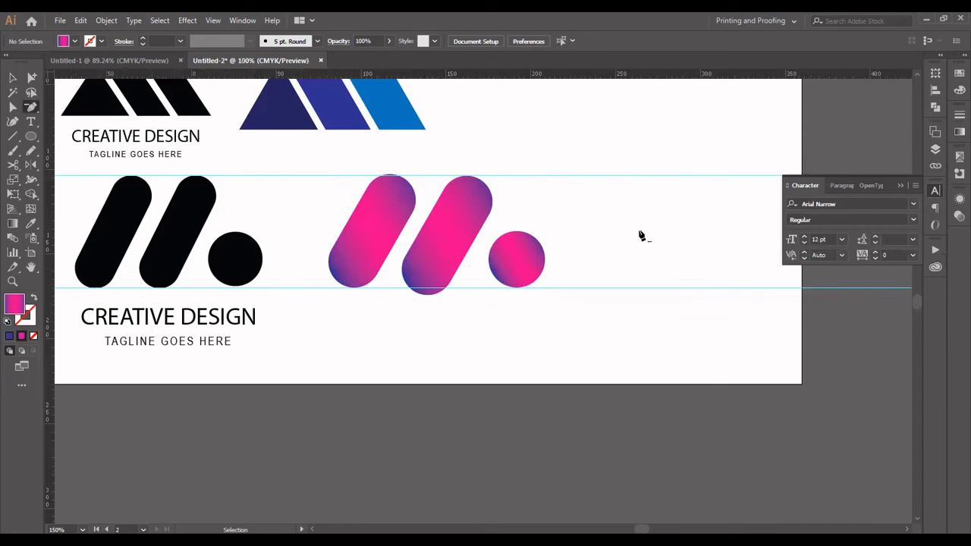
pyautogui.hotkey('ctrl', '-')
pyautogui.press('space')
pyautogui.moveTo(543, 250); pyautogui.dragTo(549, 291)
pyautogui.moveTo(344, 332); pyautogui.dragTo(380, 381)
pyautogui.moveTo(59, 123); pyautogui.dragTo(314, 269)
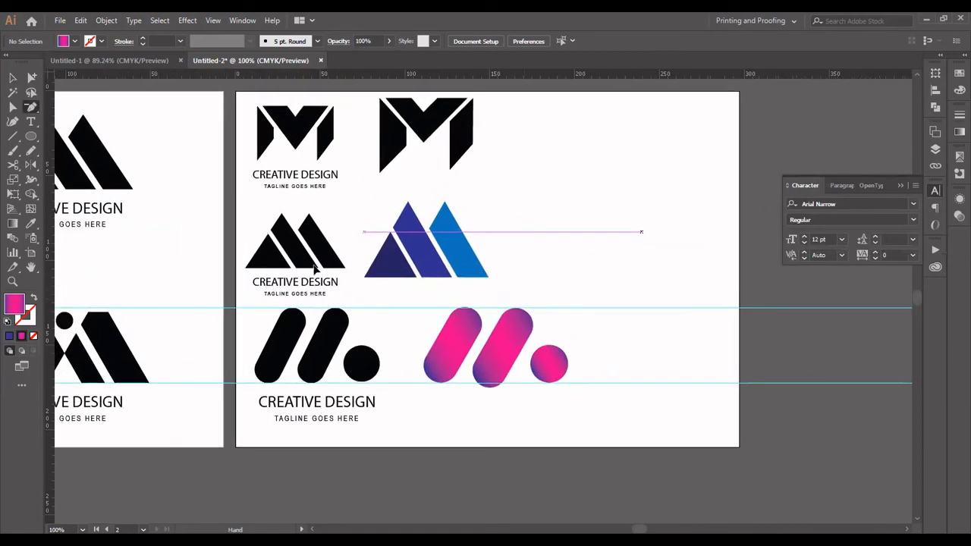
pyautogui.moveTo(317, 304); pyautogui.dragTo(400, 323)
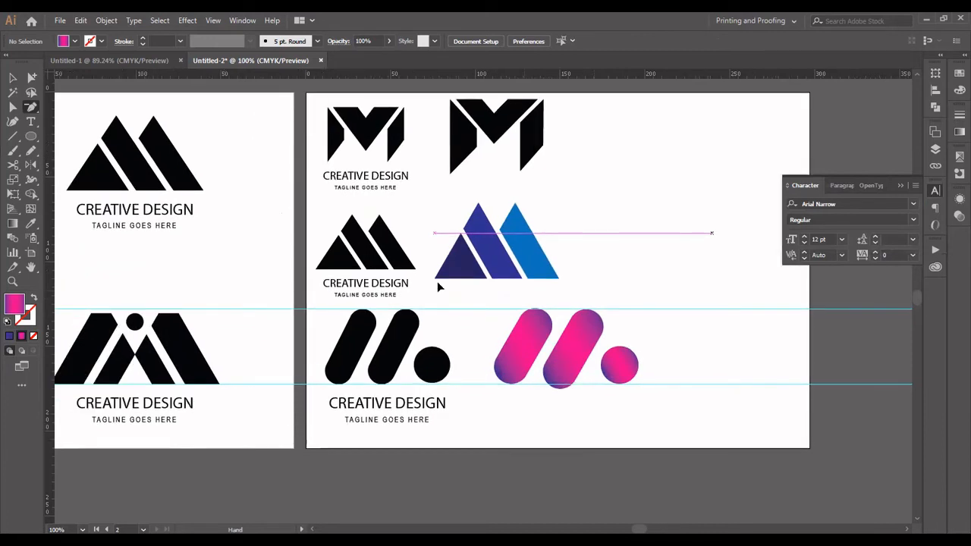
pyautogui.moveTo(438, 284); pyautogui.dragTo(476, 225)
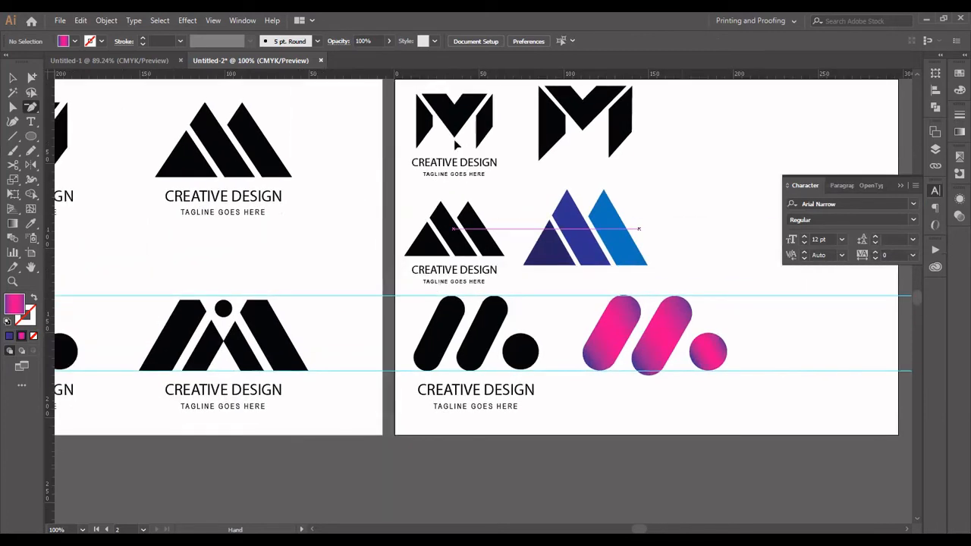
pyautogui.moveTo(460, 147); pyautogui.dragTo(477, 212)
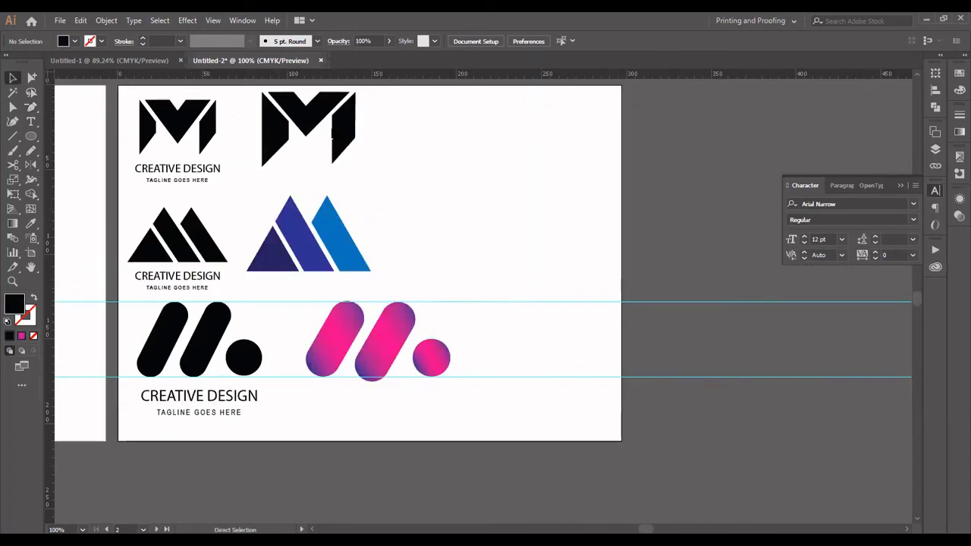
pyautogui.hotkey('ctrl', 'v')
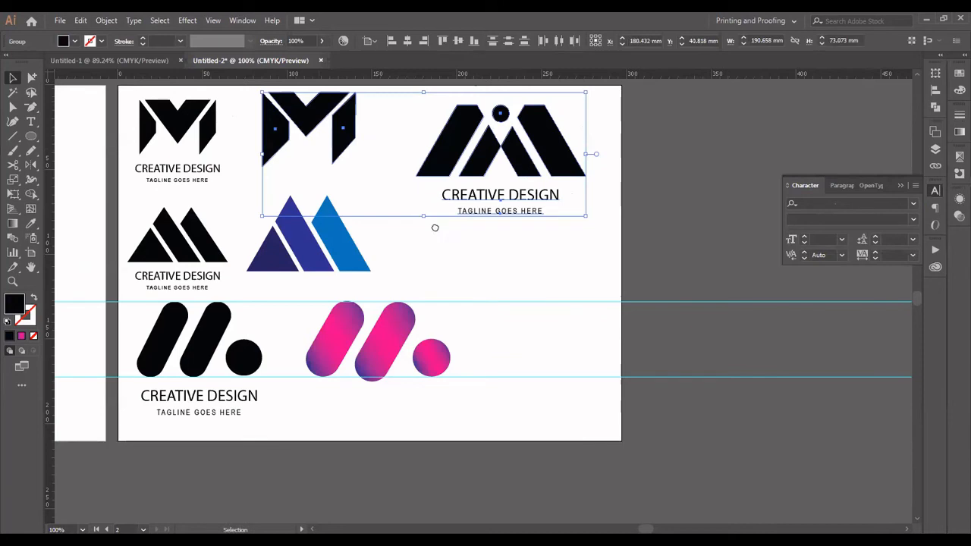
pyautogui.click(307, 117)
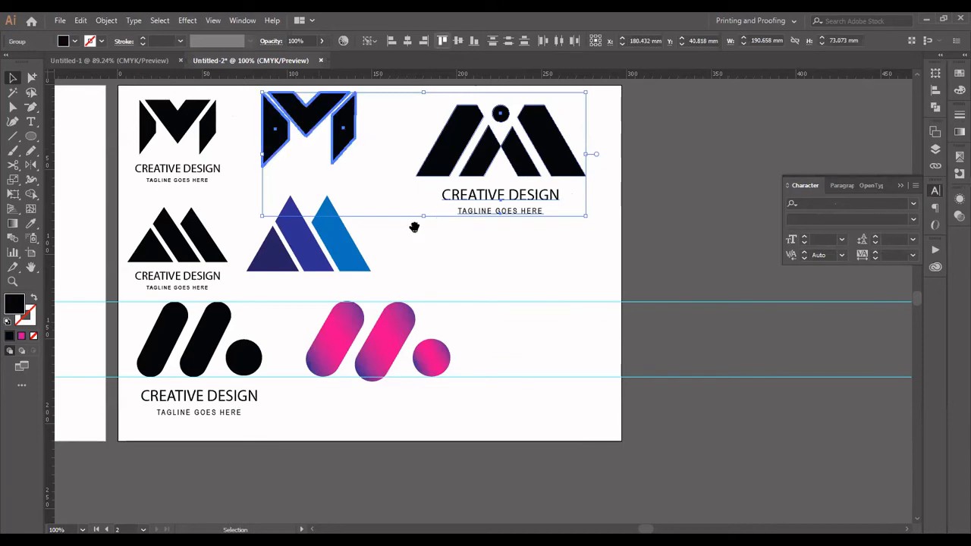
# Draw an upright black rectangle about 15.7 mm wide and 56.4 mm high below the pasted dotted M logo
pyautogui.click(411, 225)
pyautogui.moveTo(417, 229); pyautogui.dragTo(389, 231)
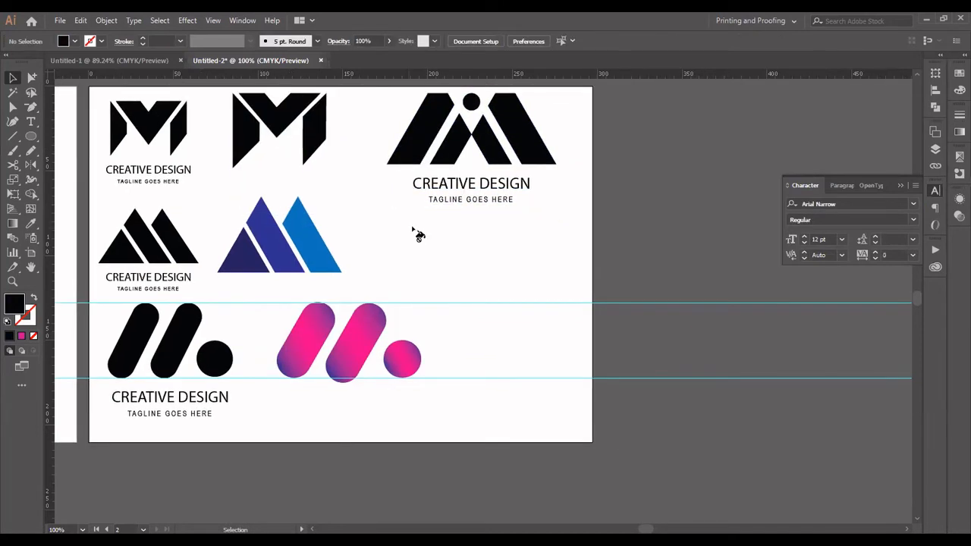
pyautogui.hotkey('ctrl', '=')
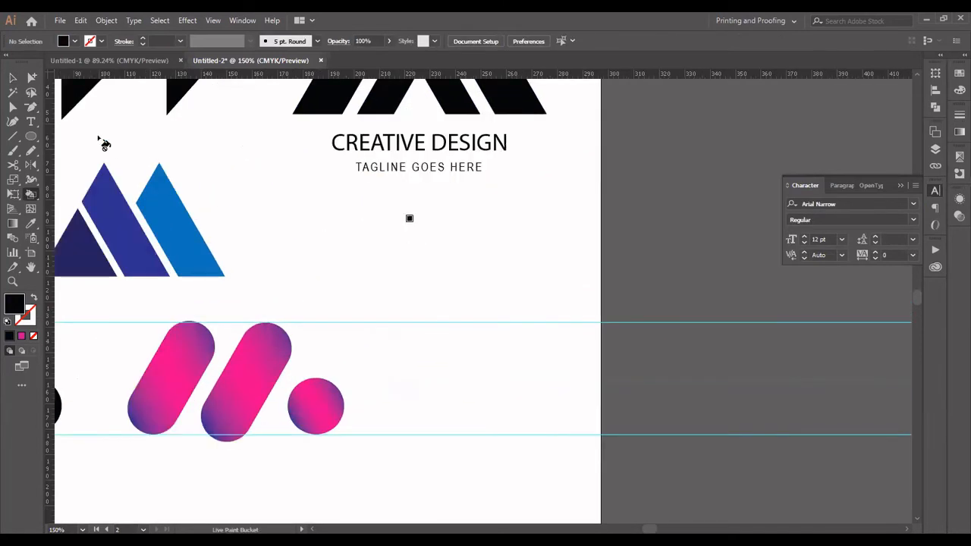
pyautogui.scroll(8, 100, 143)
pyautogui.click(13, 107)
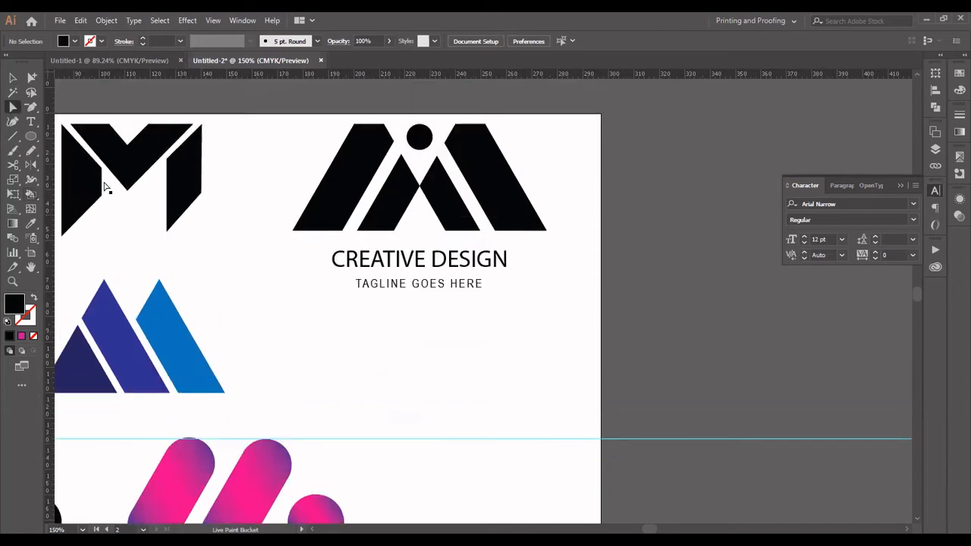
pyautogui.click(30, 136)
pyautogui.moveTo(31, 137); pyautogui.dragTo(73, 135)
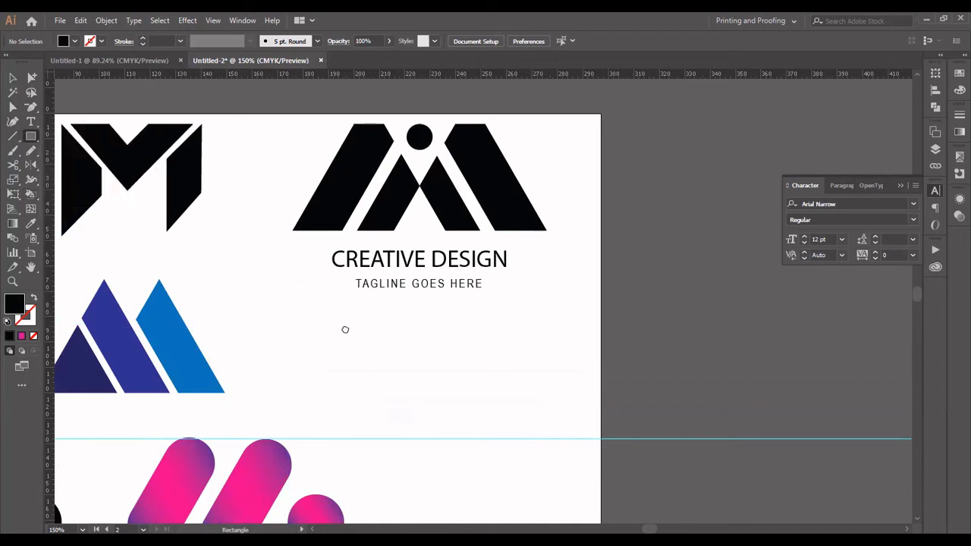
pyautogui.moveTo(345, 329); pyautogui.dragTo(333, 261)
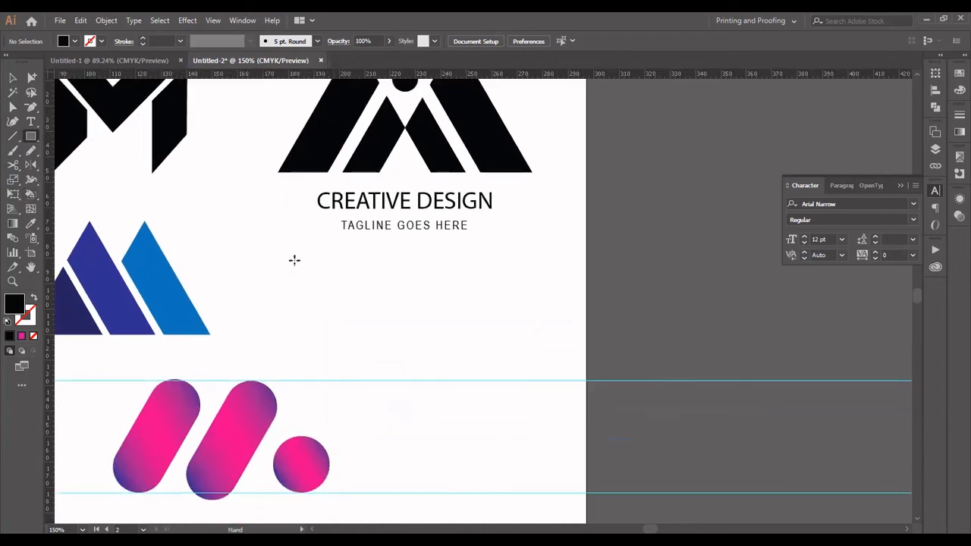
pyautogui.scroll(2, 334, 400)
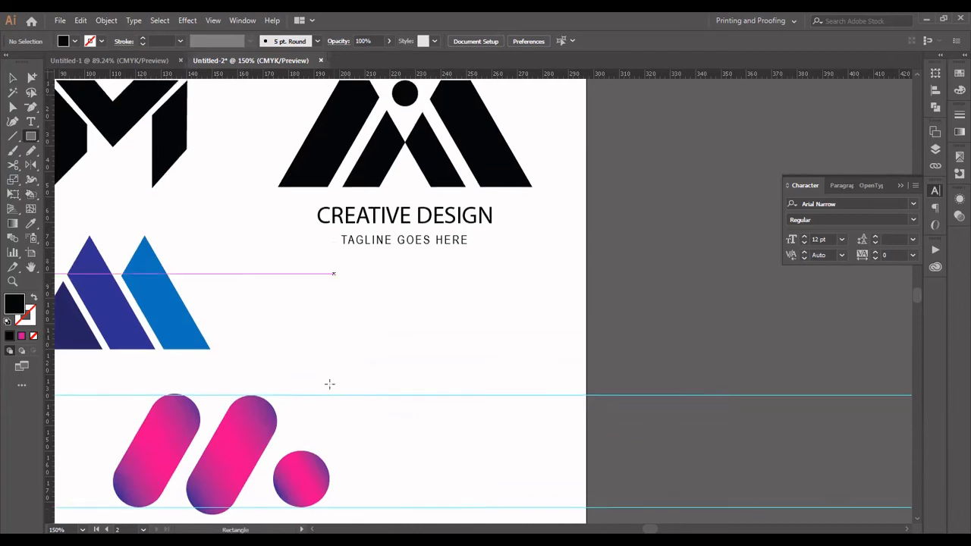
pyautogui.moveTo(294, 259); pyautogui.dragTo(335, 401)
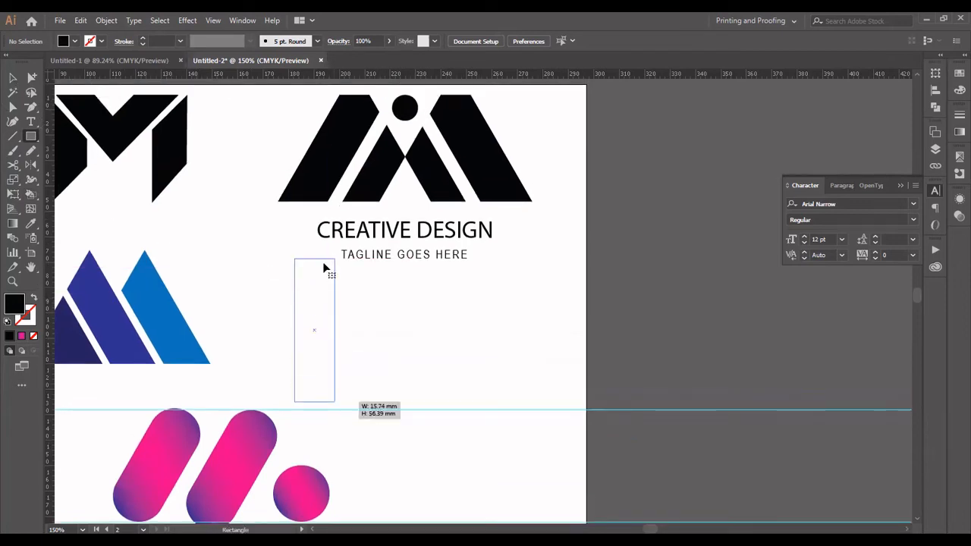
# Shorten the black rectangle by lowering its top edge clear of the tagline, and leave it deselected
pyautogui.press('v')
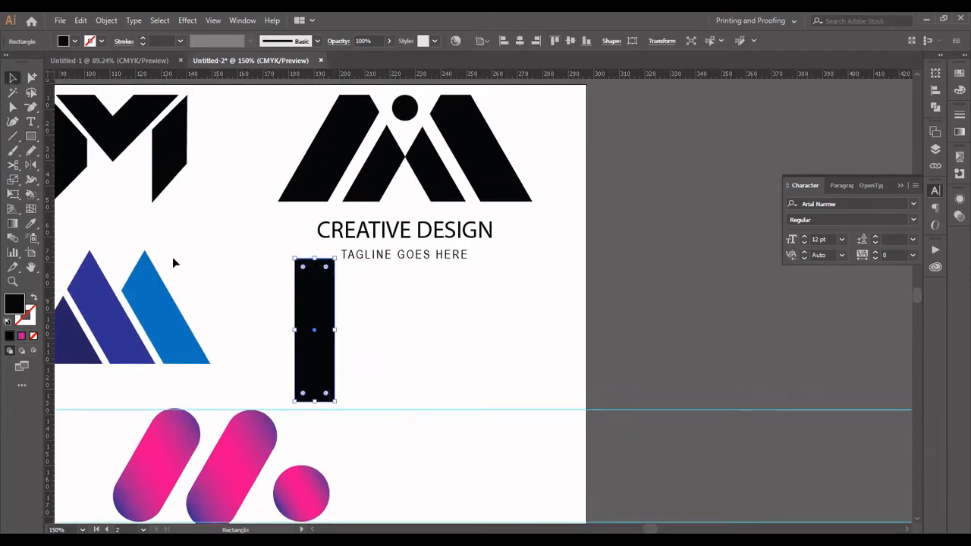
pyautogui.moveTo(314, 259); pyautogui.dragTo(314, 273)
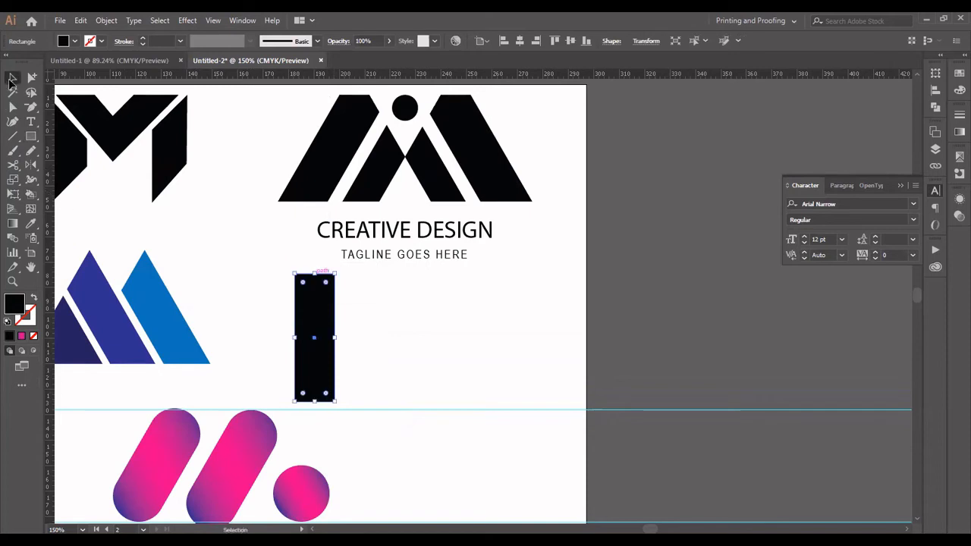
pyautogui.click(263, 285)
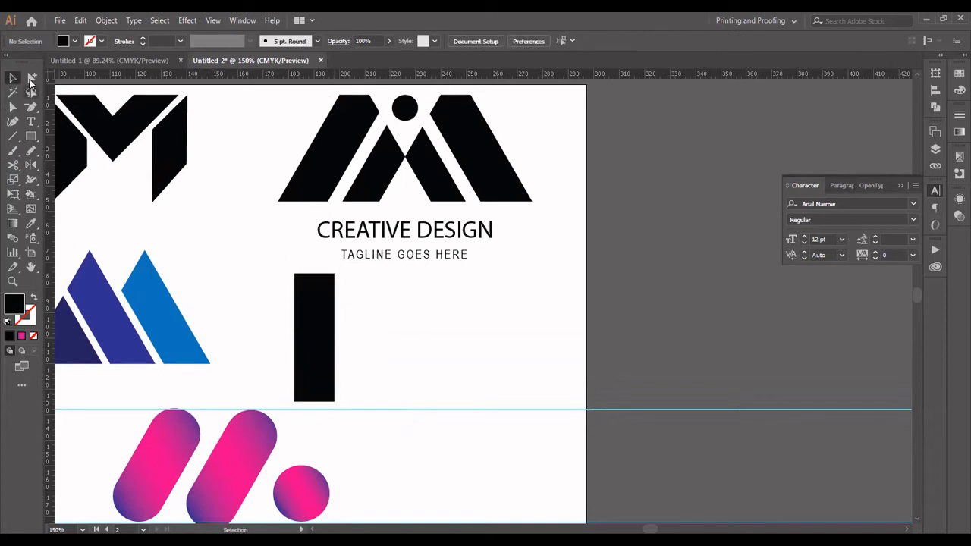
# Shift the rectangle's two top corner points far to the right to turn it into a slanted bar like the logo's left leg
pyautogui.click(12, 106)
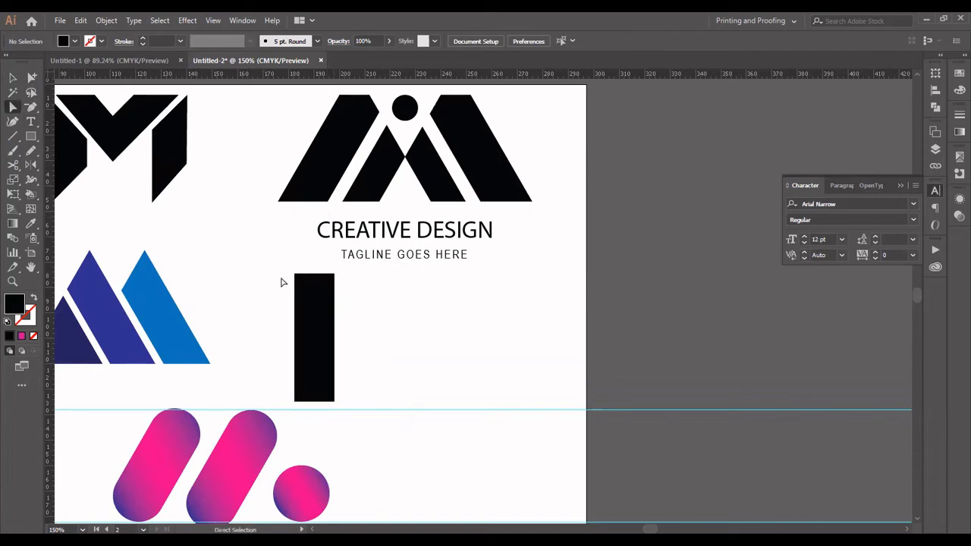
pyautogui.moveTo(278, 264); pyautogui.dragTo(367, 283)
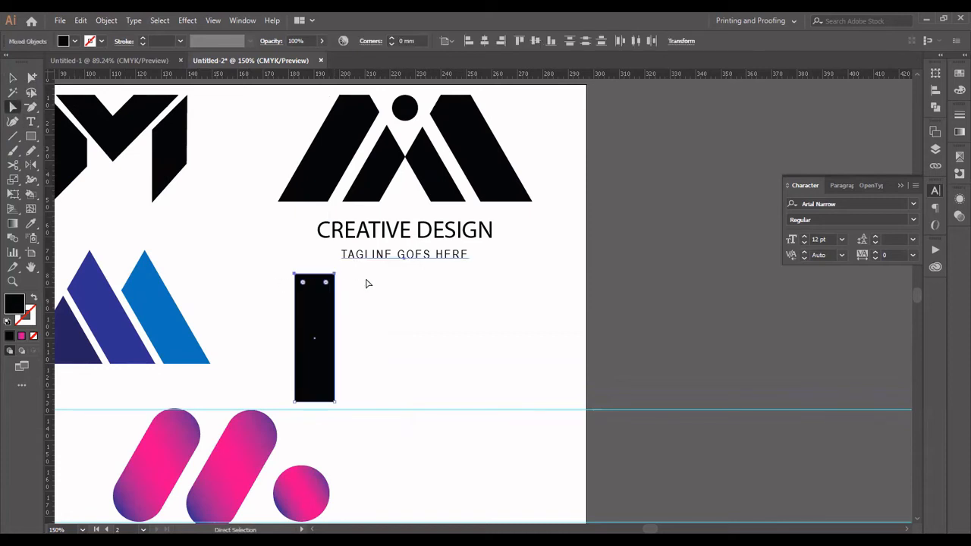
pyautogui.press('Right')
pyautogui.press('Right')
pyautogui.press('Right')
pyautogui.press('Right')
pyautogui.press('Right')
pyautogui.press('Right')
pyautogui.press('Right')
pyautogui.press('Right')
pyautogui.press('Right')
pyautogui.press('Right')
pyautogui.press('Right')
pyautogui.press('Right')
pyautogui.press('Right')
pyautogui.press('Right')
pyautogui.press('Right')
pyautogui.press('Right')
pyautogui.press('Right')
pyautogui.press('Right')
pyautogui.press('Right')
pyautogui.press('Right')
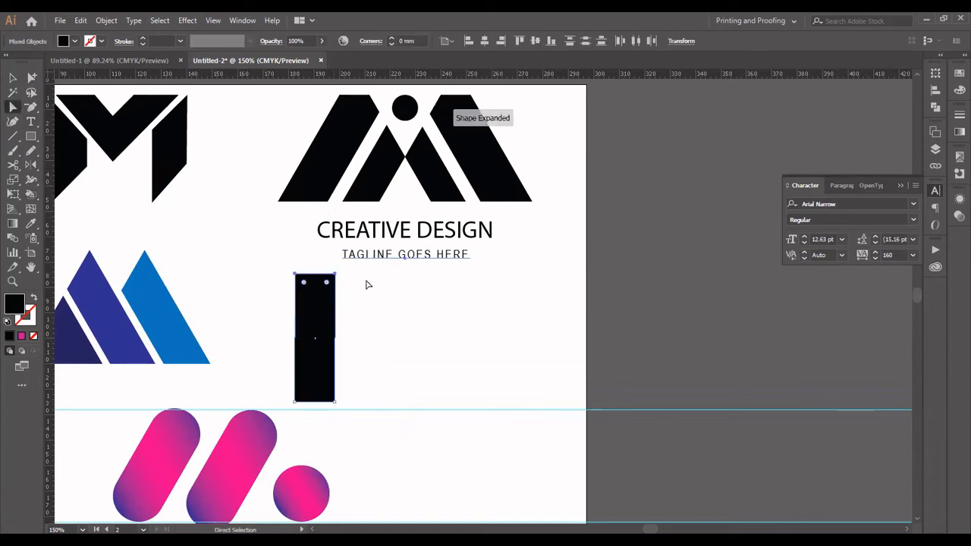
pyautogui.press('Right')
pyautogui.press('Right')
pyautogui.press('Right')
pyautogui.press('Right')
pyautogui.press('Right')
pyautogui.press('Right')
pyautogui.press('Right')
pyautogui.press('Right')
pyautogui.press('Right')
pyautogui.press('Right')
pyautogui.press('Right')
pyautogui.press('Right')
pyautogui.press('Right')
pyautogui.press('Right')
pyautogui.press('Right')
pyautogui.press('Right')
pyautogui.press('Right')
pyautogui.press('Right')
pyautogui.press('Right')
pyautogui.press('Right')
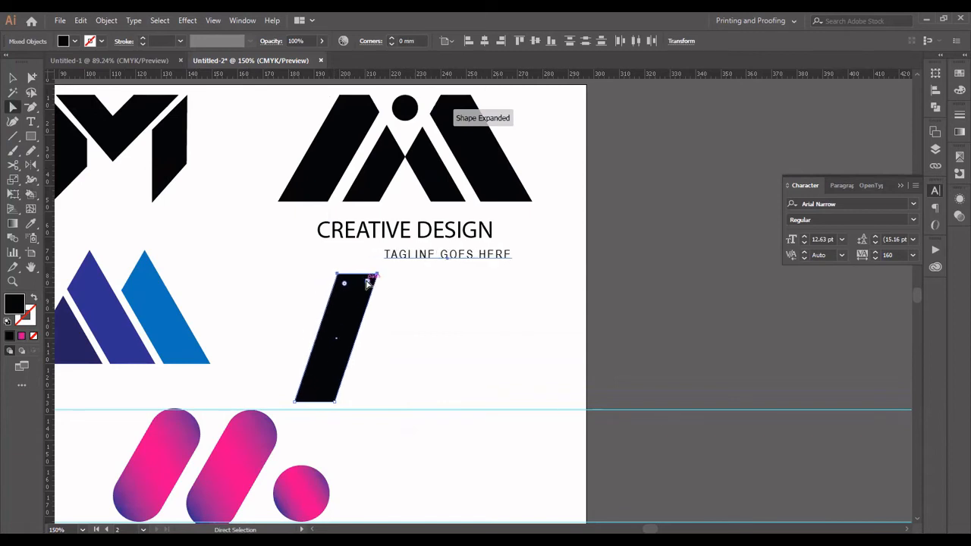
pyautogui.press('Right')
pyautogui.press('Right')
pyautogui.press('Right')
pyautogui.press('Right')
pyautogui.press('Right')
pyautogui.press('Right')
pyautogui.press('Right')
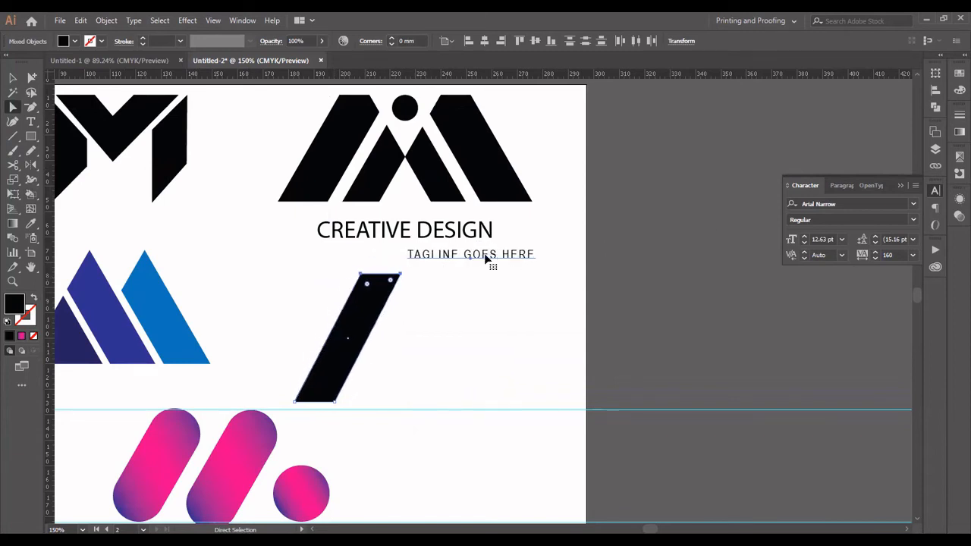
pyautogui.click(459, 305)
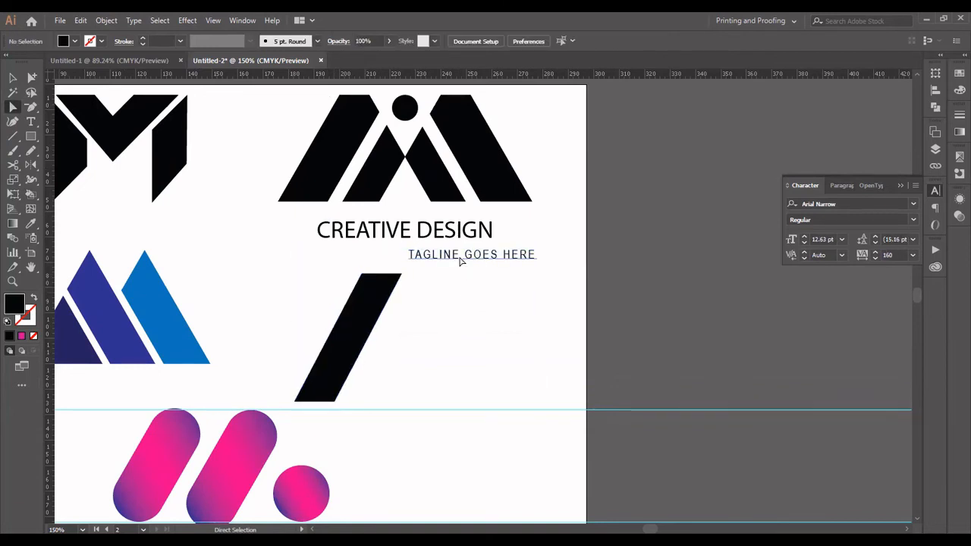
# Move the displaced TAGLINE GOES HERE text back under the CREATIVE DESIGN heading
pyautogui.click(448, 259)
pyautogui.press('v')
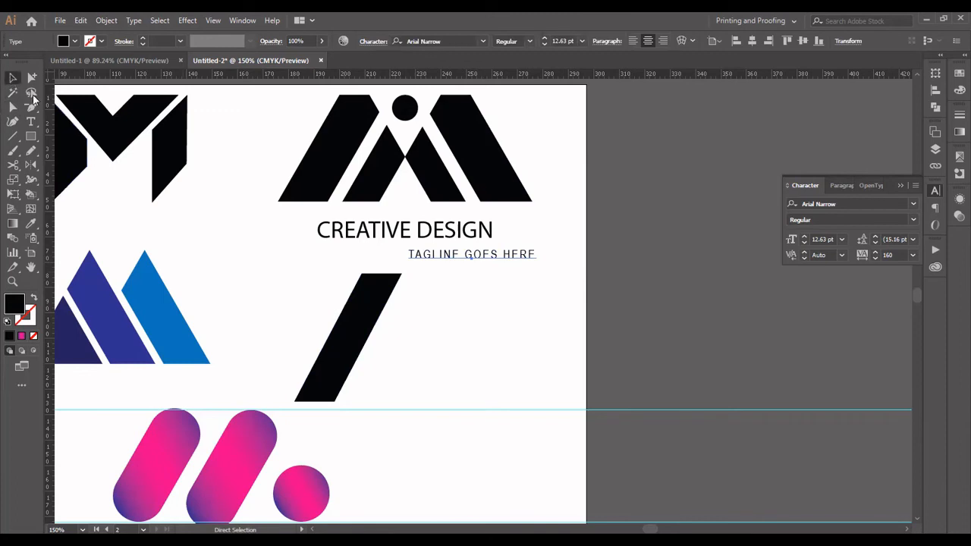
pyautogui.moveTo(420, 257); pyautogui.dragTo(373, 255)
pyautogui.click(522, 293)
# Widen the slanted bar, rest its base on the horizontal guide and nudge it slightly left
pyautogui.click(380, 298)
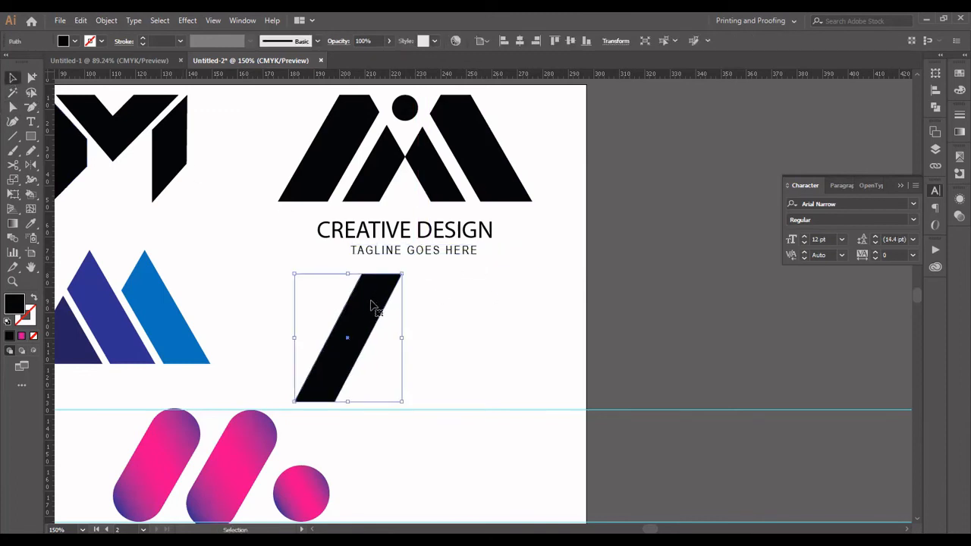
pyautogui.moveTo(374, 309); pyautogui.dragTo(450, 346)
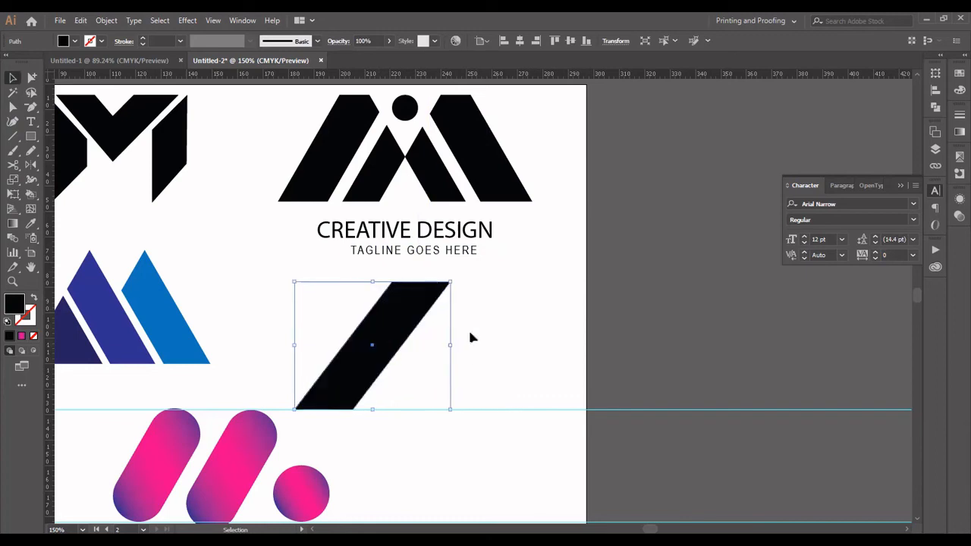
pyautogui.click(287, 323)
pyautogui.moveTo(379, 340); pyautogui.dragTo(373, 340)
pyautogui.click(253, 288)
# Draw an open Pen path along the slanted bar's top edge and down at an angle across its upper-right corner
pyautogui.moveTo(349, 278); pyautogui.dragTo(329, 282)
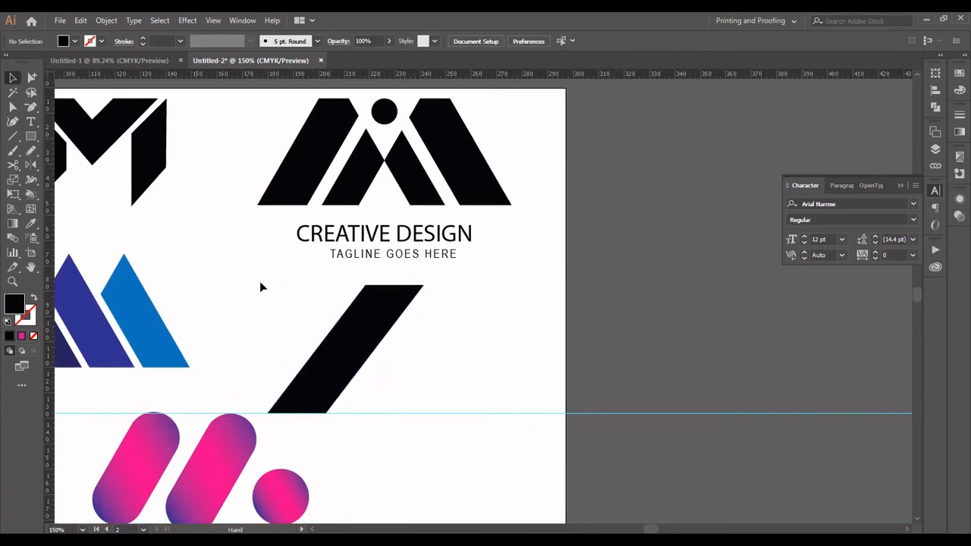
pyautogui.hotkey('ctrl', '=')
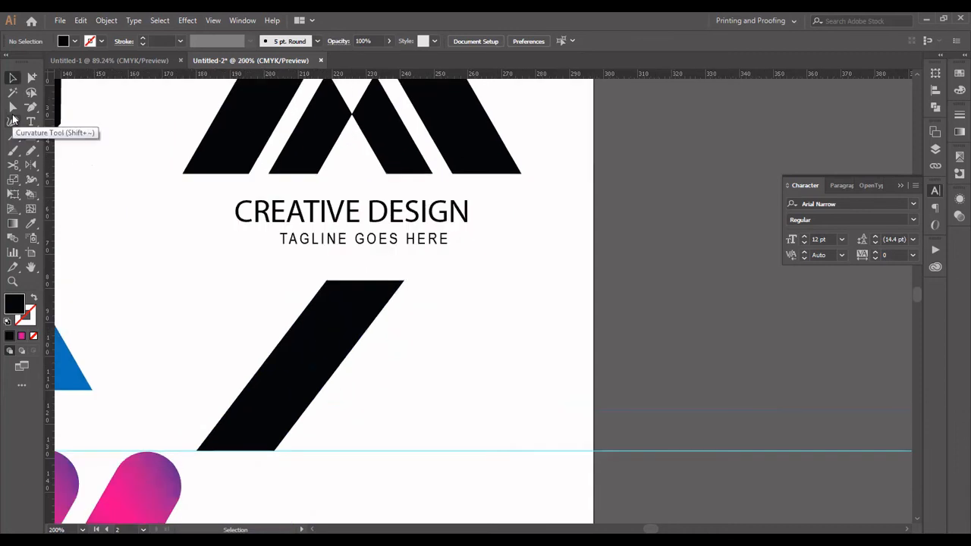
pyautogui.moveTo(195, 215); pyautogui.dragTo(210, 287)
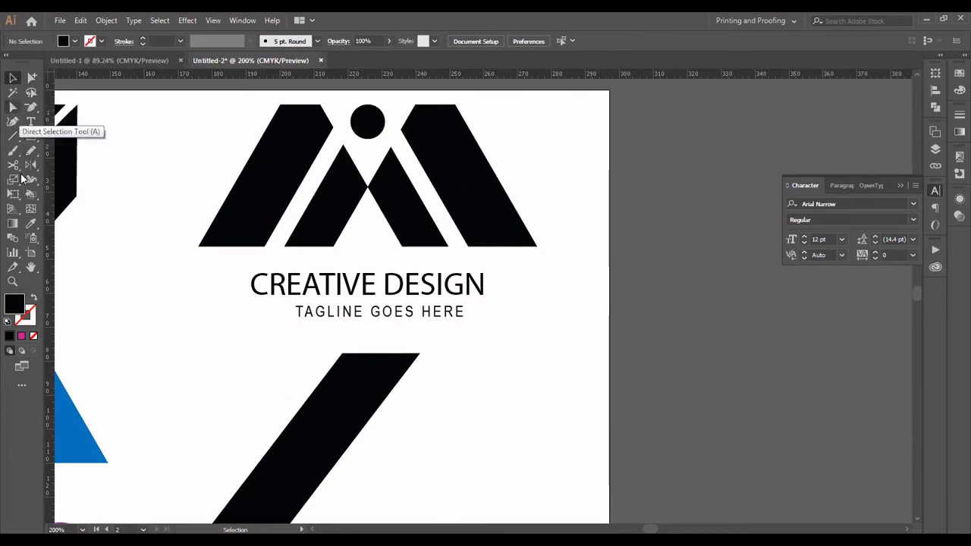
pyautogui.click(30, 111)
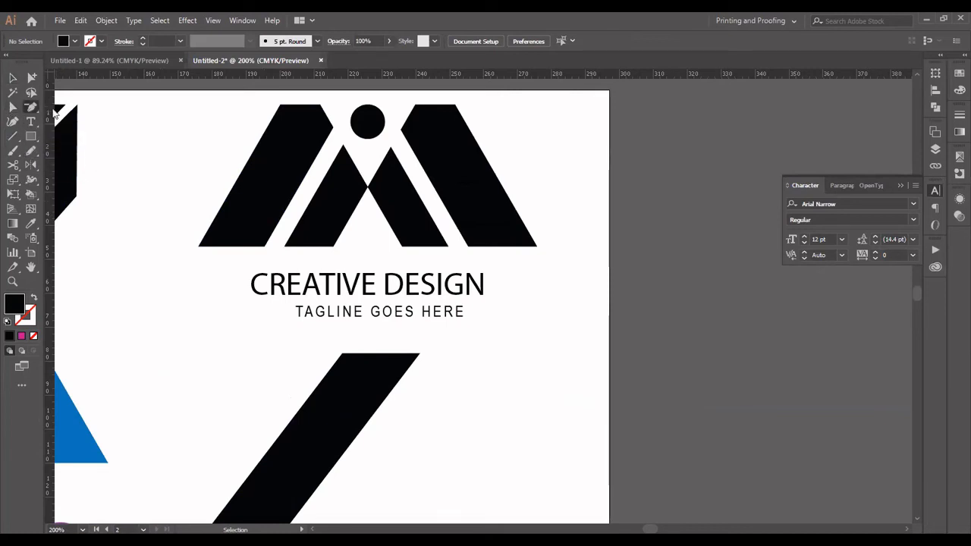
pyautogui.click(341, 354)
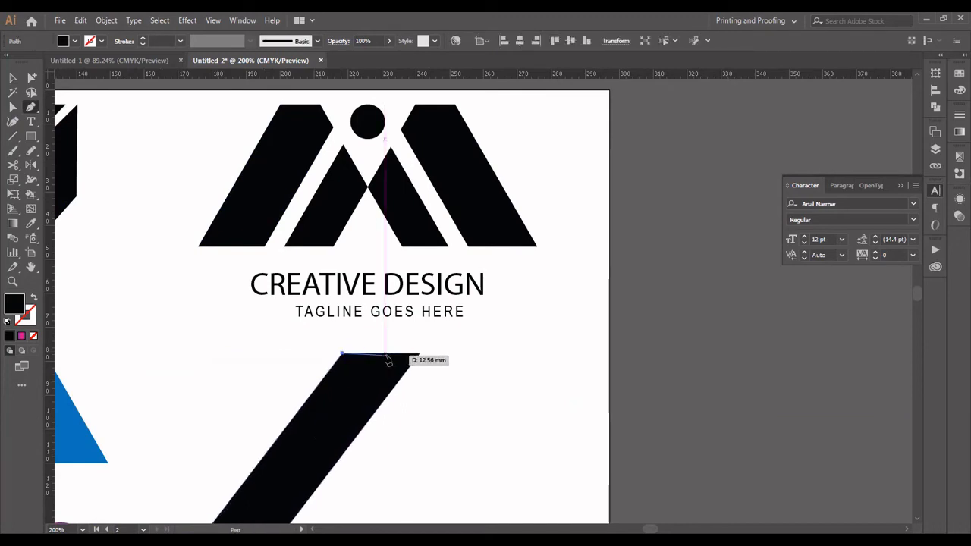
pyautogui.hotkey('ctrl', 'z')
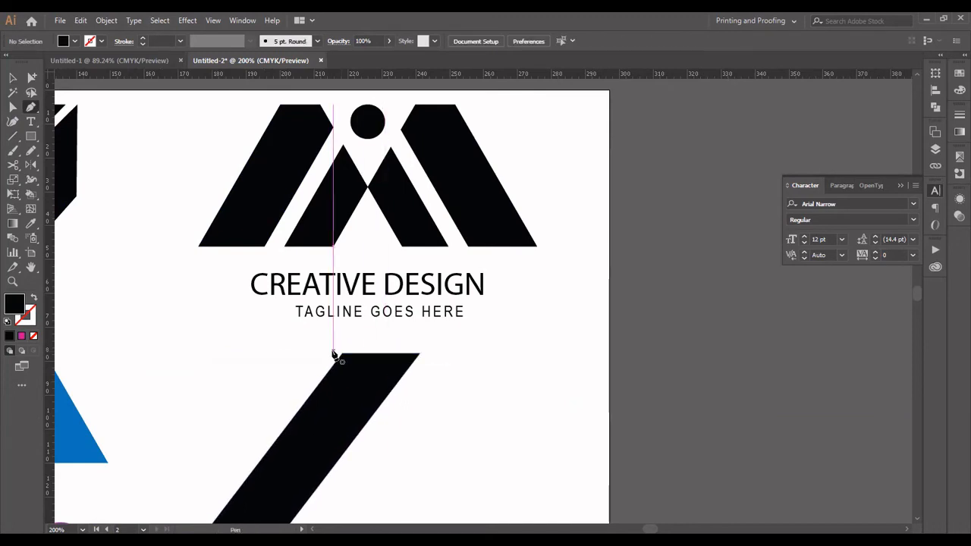
pyautogui.click(334, 354)
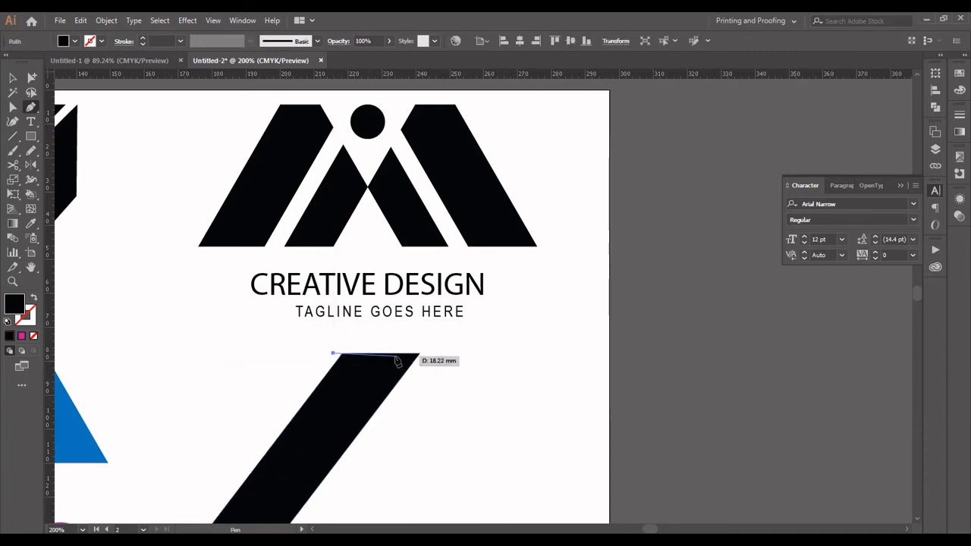
pyautogui.click(392, 354)
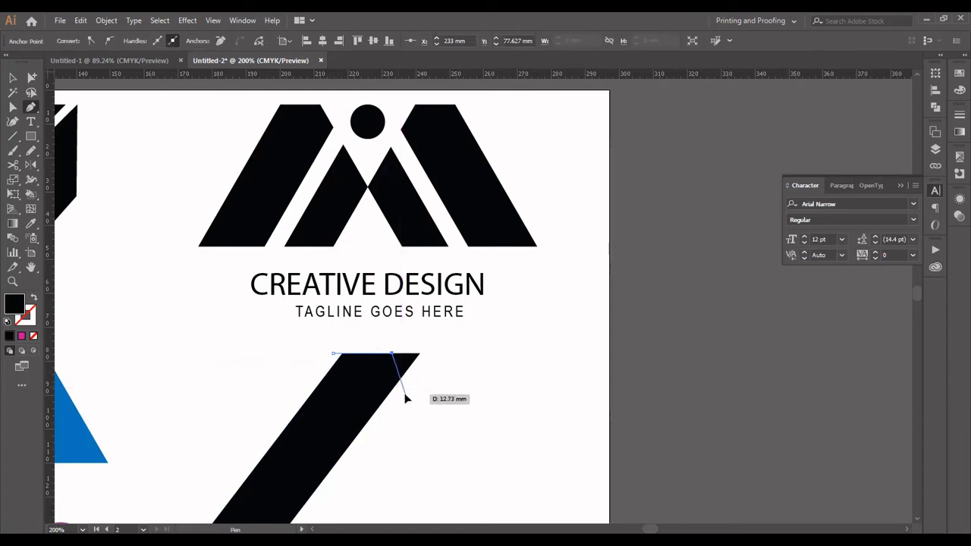
pyautogui.click(407, 394)
# Remove the fill from the pen path and use it to divide the slanted bar below
pyautogui.click(12, 77)
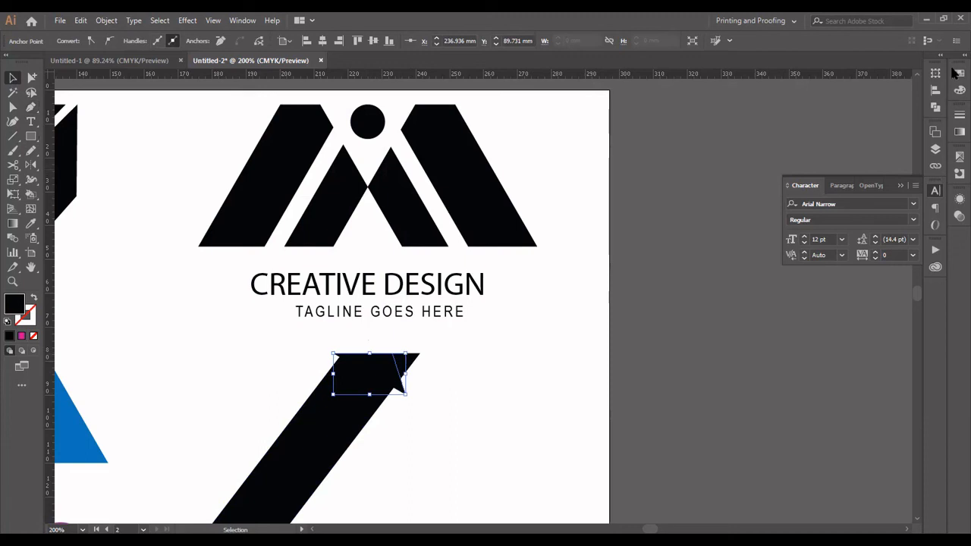
pyautogui.click(959, 73)
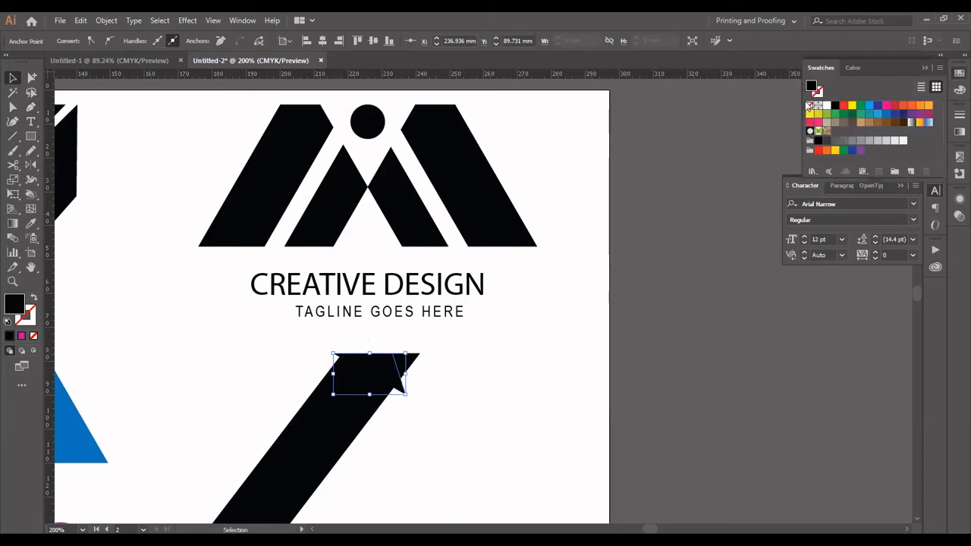
pyautogui.click(809, 106)
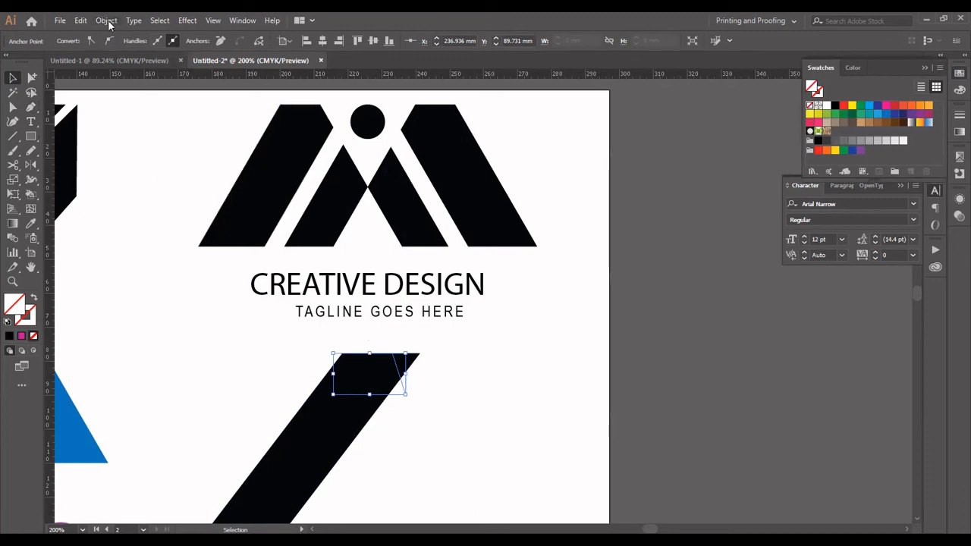
pyautogui.hotkey('alt', 'o')
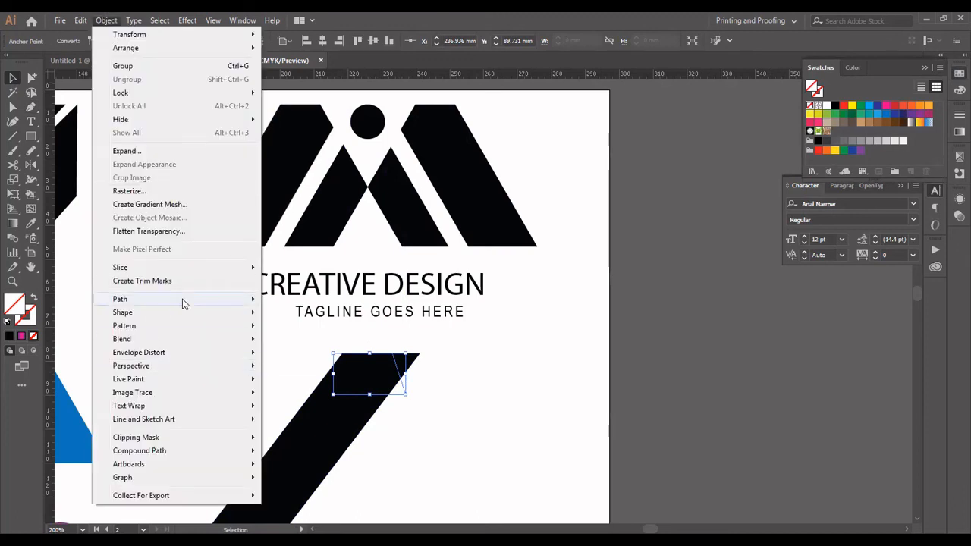
pyautogui.moveTo(182, 304)
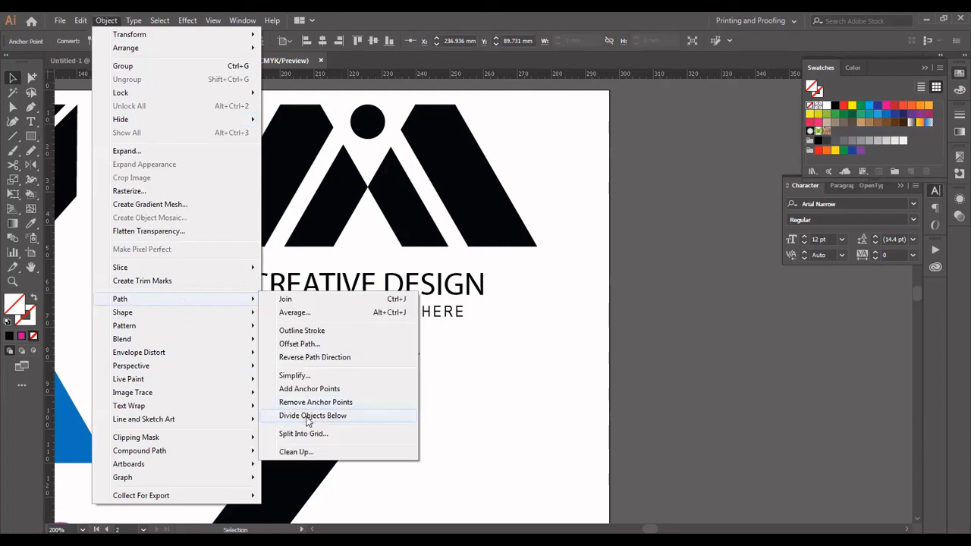
pyautogui.click(311, 416)
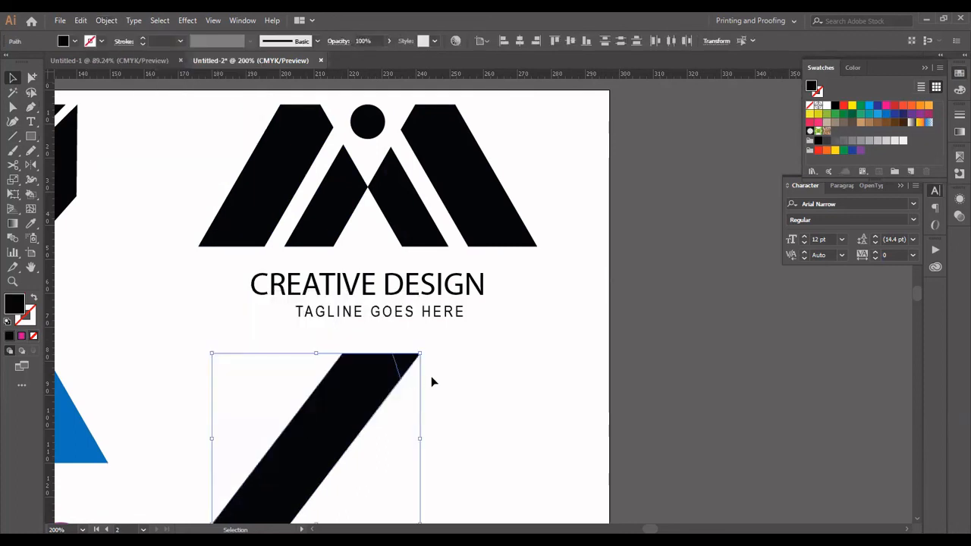
# Delete the cut-off upper-right corner piece of the slanted bar
pyautogui.click(430, 375)
pyautogui.click(408, 372)
pyautogui.press('Delete')
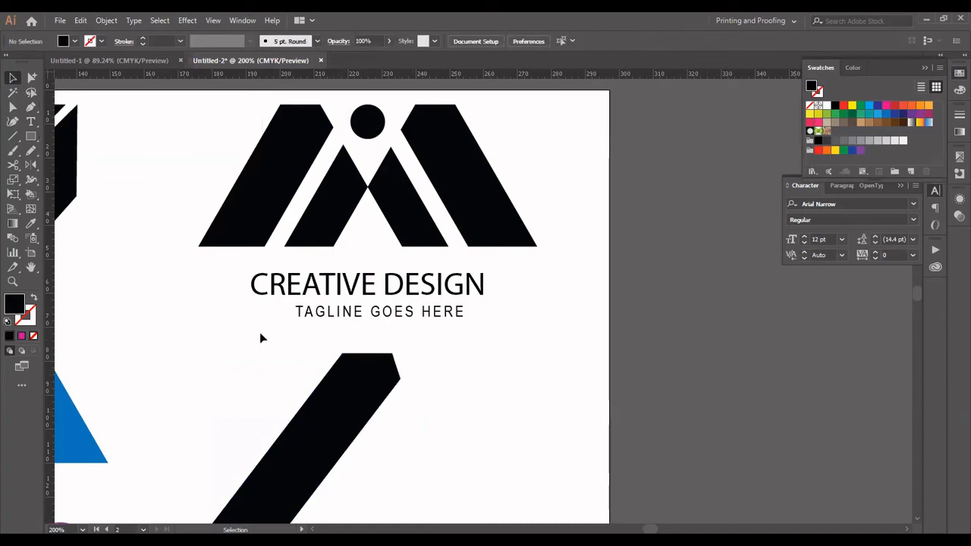
pyautogui.hotkey('ctrl', '-')
pyautogui.hotkey('ctrl', '-')
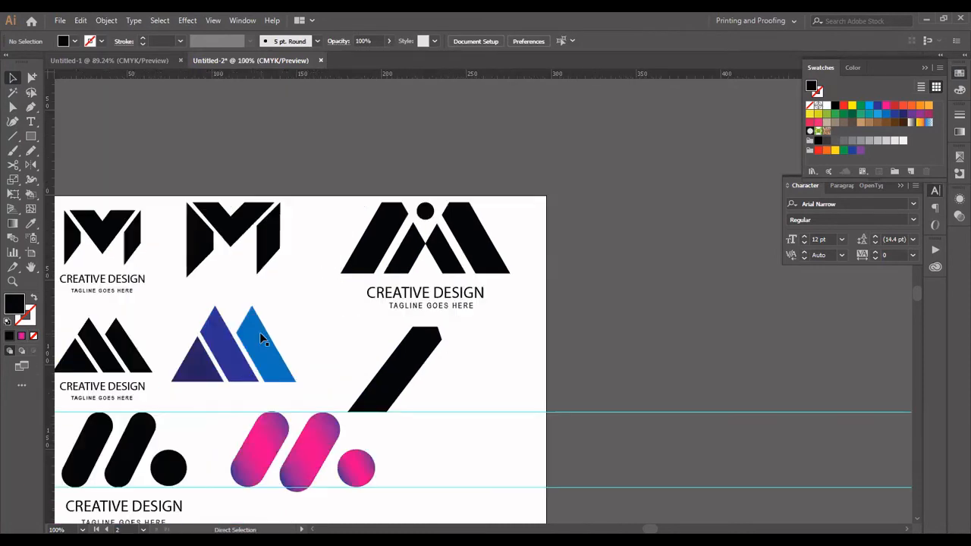
# Place a duplicate of the slanted bar beside the original, with its base on the same horizontal guide
pyautogui.scroll(-2, 469, 320)
pyautogui.click(417, 346)
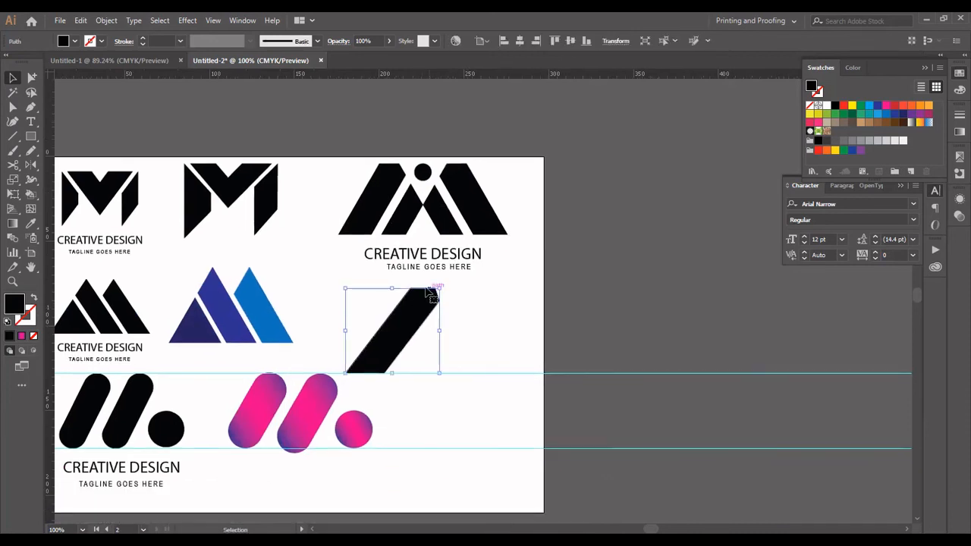
pyautogui.moveTo(394, 289); pyautogui.dragTo(386, 293)
pyautogui.click(451, 321)
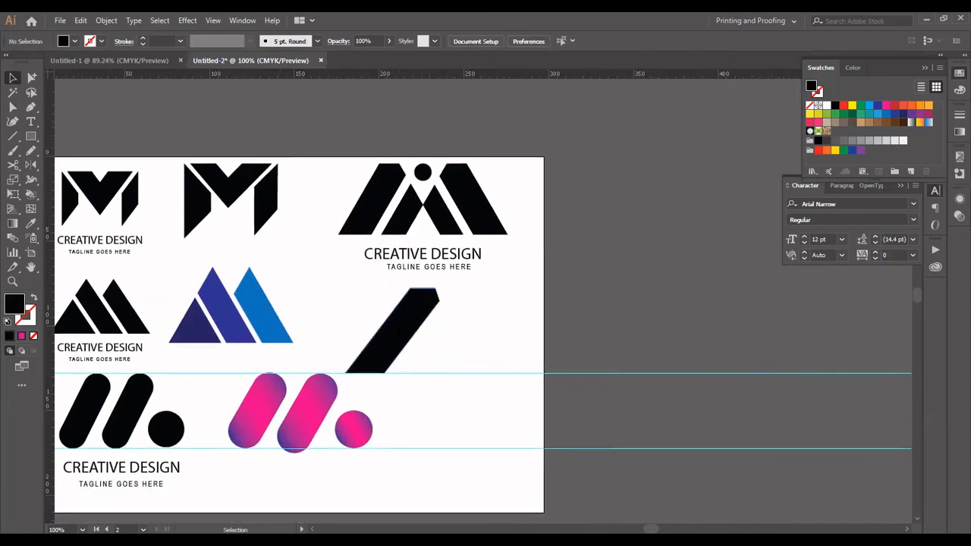
pyautogui.moveTo(401, 332); pyautogui.dragTo(520, 340)
pyautogui.hotkey('ctrl', '=')
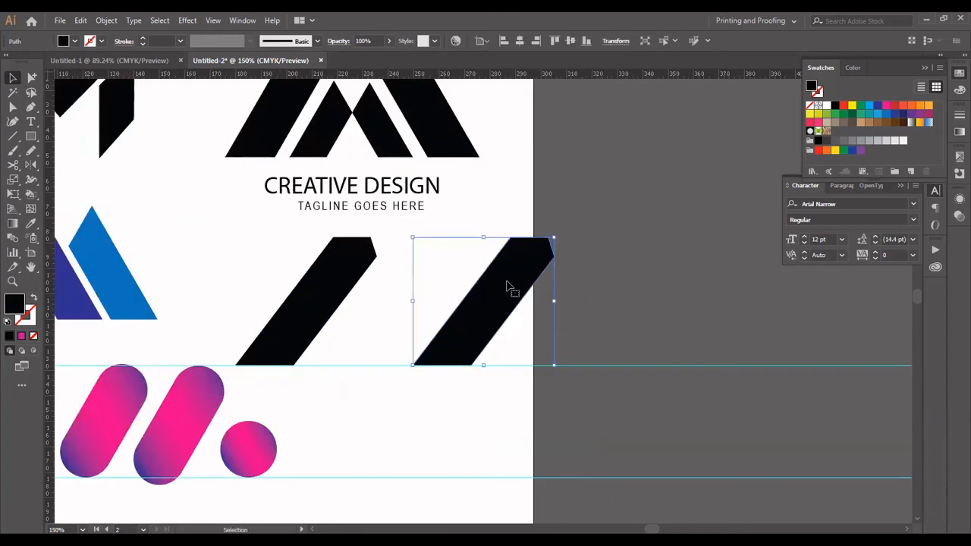
# Reflect the duplicated slanted bar across the vertical axis so it mirrors the original
pyautogui.rightClick(508, 286)
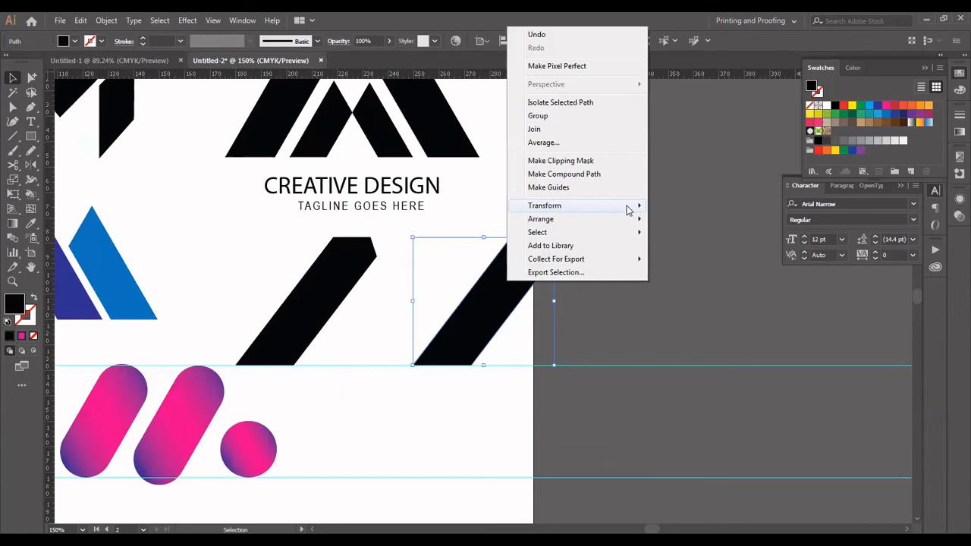
pyautogui.moveTo(628, 210)
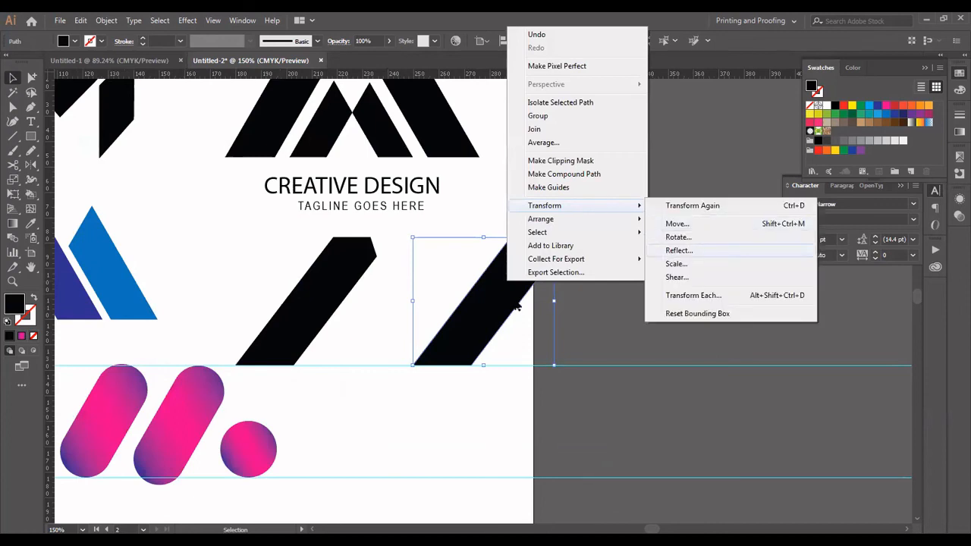
pyautogui.click(678, 250)
pyautogui.click(494, 353)
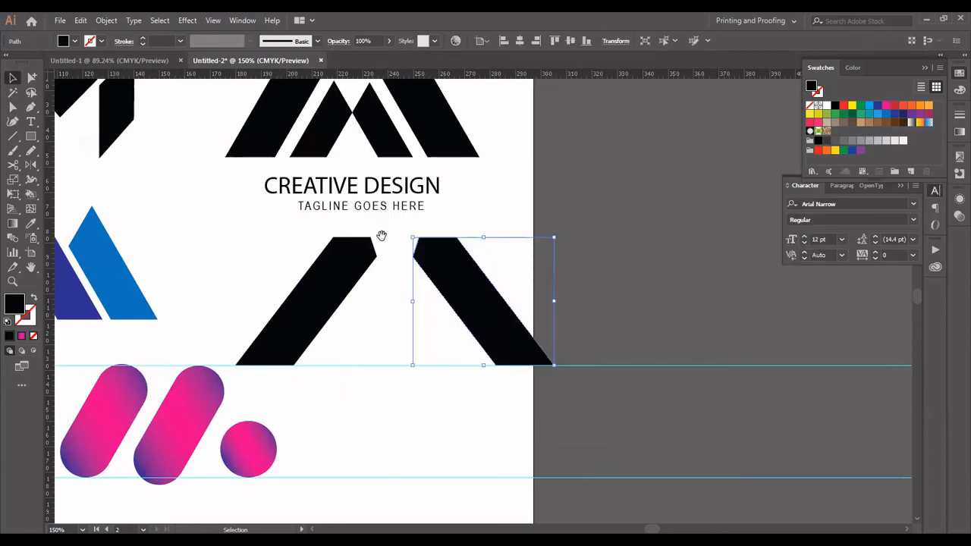
# Move both large slanted bars left together, keeping their bases on the guide and their spacing unchanged
pyautogui.moveTo(477, 293); pyautogui.dragTo(560, 335)
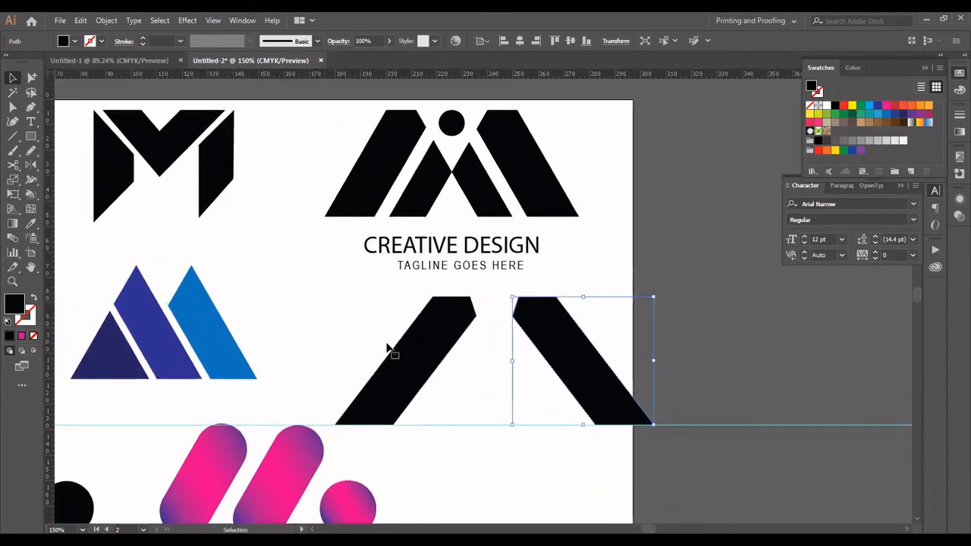
pyautogui.moveTo(370, 301); pyautogui.dragTo(563, 326)
pyautogui.moveTo(562, 326); pyautogui.dragTo(519, 326)
pyautogui.moveTo(519, 326); pyautogui.dragTo(557, 308)
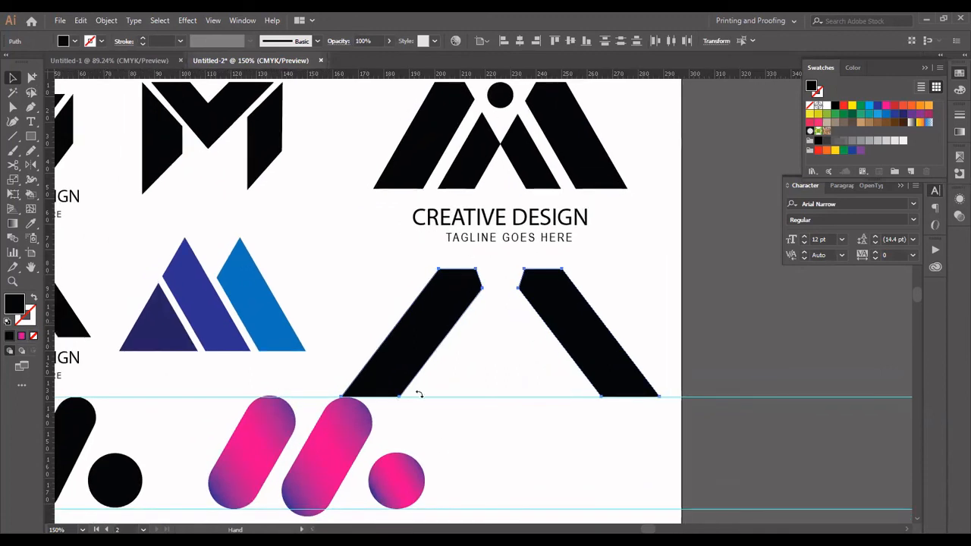
pyautogui.click(357, 425)
# Scale the pink gradient slanted-bar logo down slightly, including its dot, then deselect it
pyautogui.moveTo(441, 447); pyautogui.dragTo(277, 464)
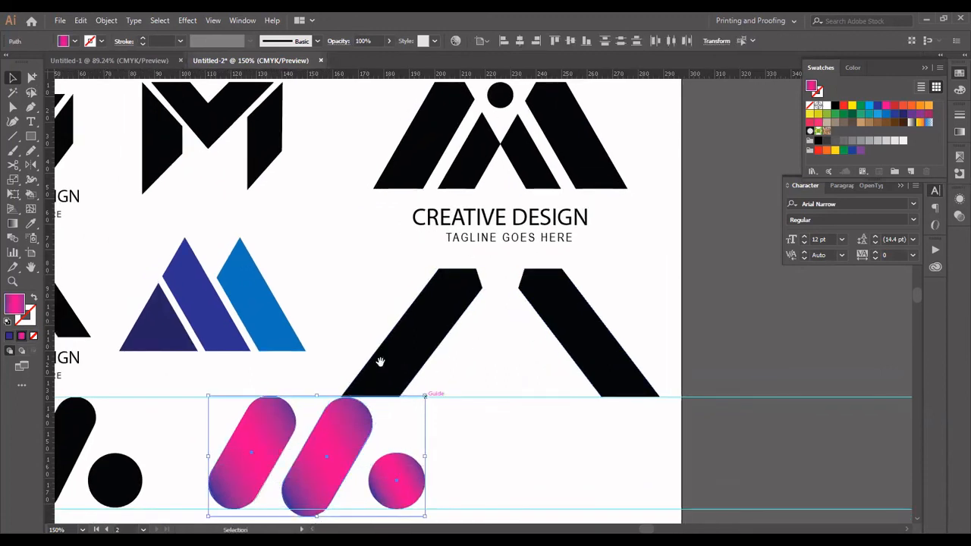
pyautogui.moveTo(425, 395); pyautogui.dragTo(403, 396)
pyautogui.press('space')
pyautogui.moveTo(395, 174); pyautogui.dragTo(290, 201)
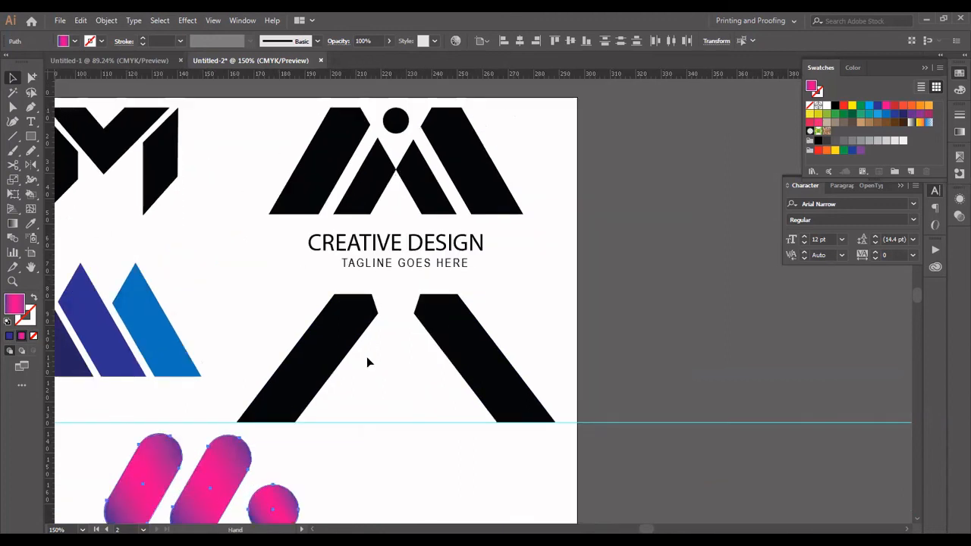
pyautogui.click(366, 362)
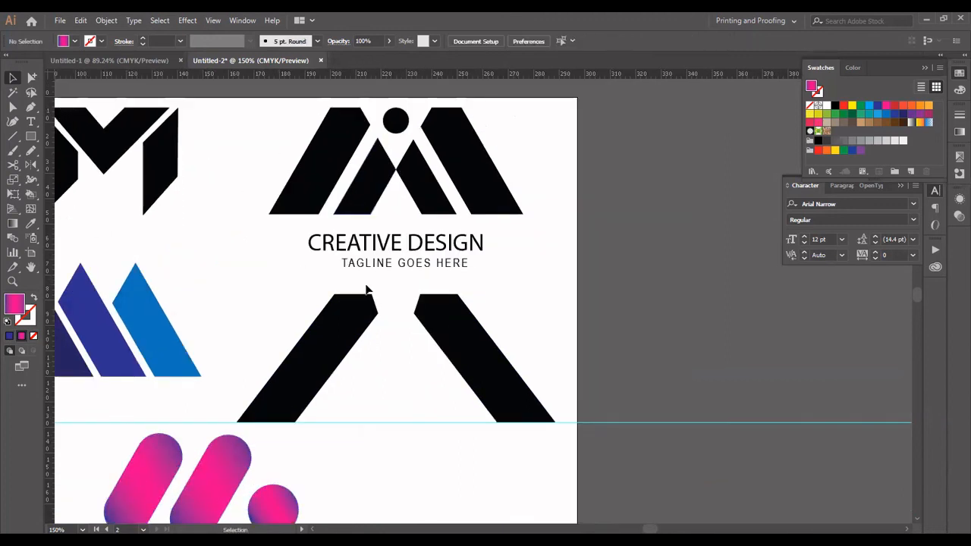
# Draw a black upright rectangle about 27 mm tall between the two large bars, standing on the horizontal guide
pyautogui.click(30, 136)
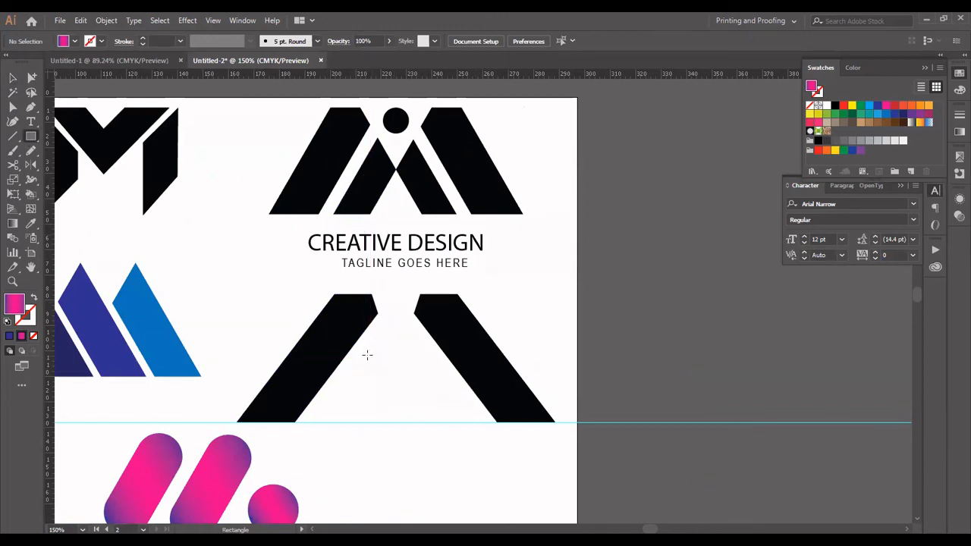
pyautogui.moveTo(367, 355); pyautogui.dragTo(399, 419)
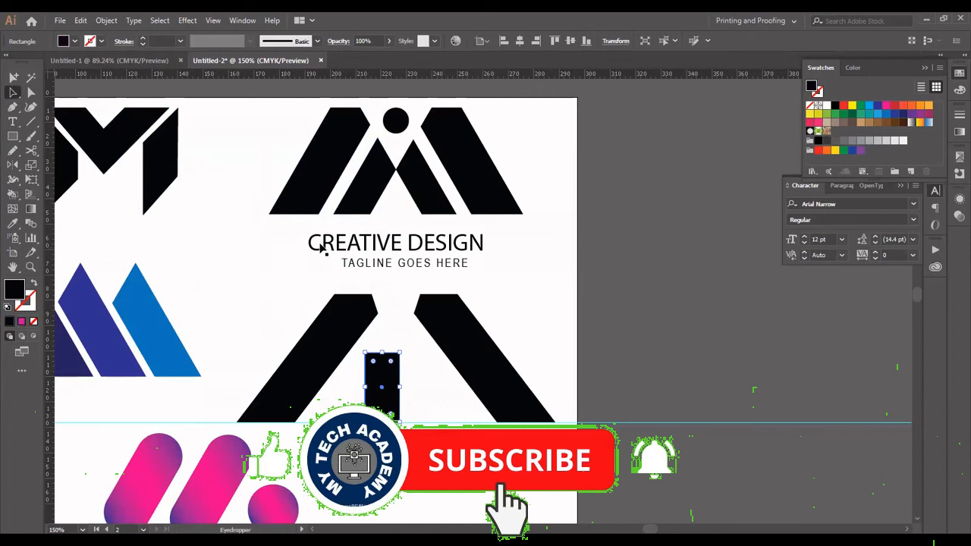
pyautogui.scroll(-2, 265, 189)
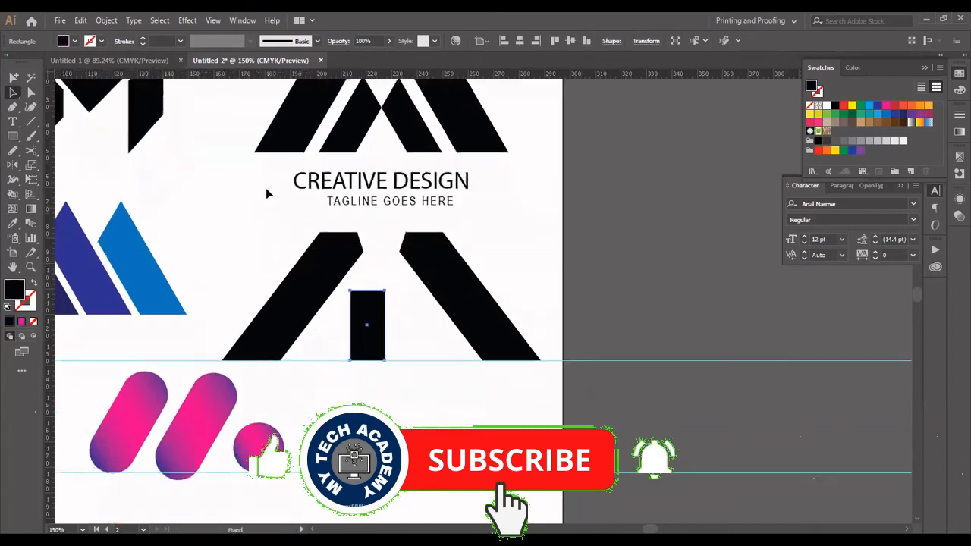
pyautogui.hotkey('ctrl', '=')
pyautogui.moveTo(291, 356); pyautogui.dragTo(291, 396)
pyautogui.moveTo(447, 395); pyautogui.dragTo(426, 423)
pyautogui.moveTo(467, 352); pyautogui.dragTo(420, 423)
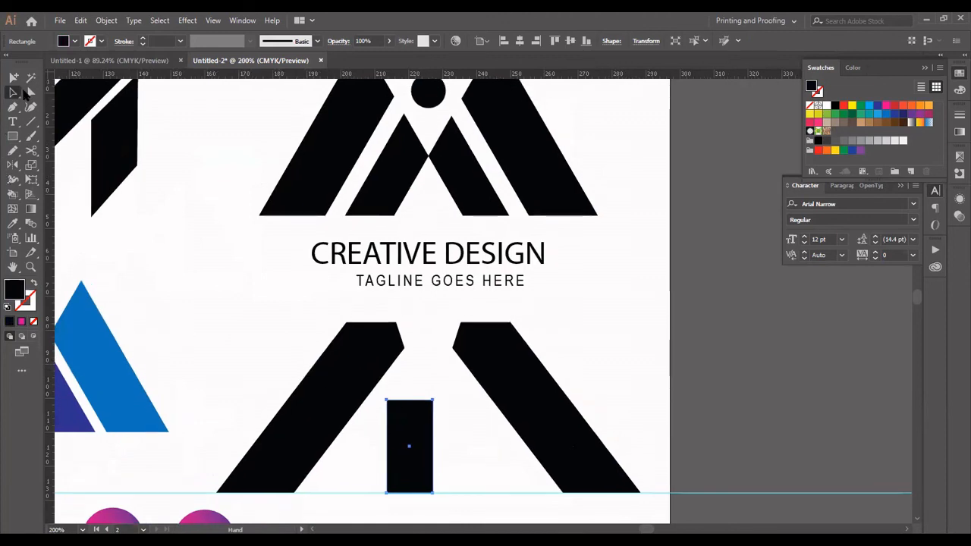
# Slant the small rectangle by shifting its two top anchor points right, leaving its base on the guide
pyautogui.click(447, 409)
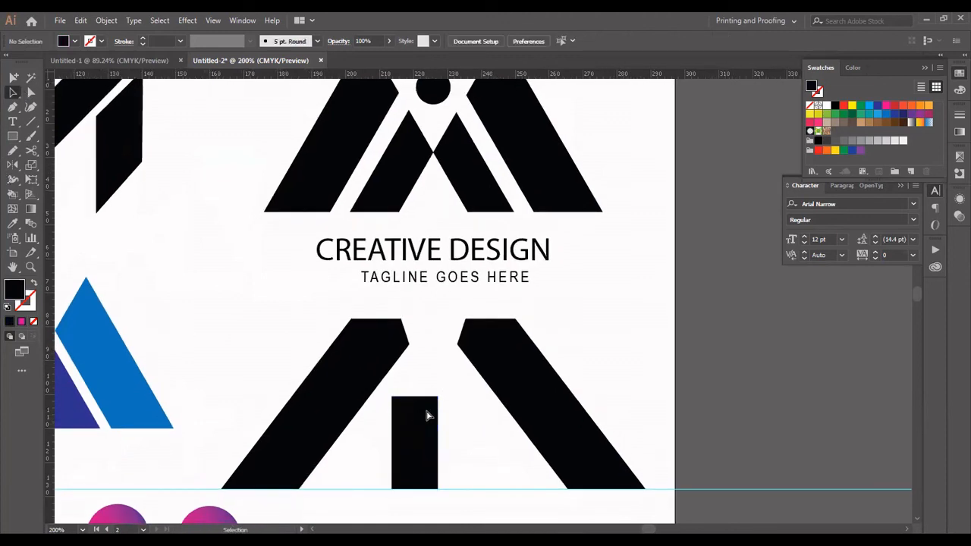
pyautogui.press('a')
pyautogui.moveTo(390, 383); pyautogui.dragTo(446, 421)
pyautogui.press('Right')
pyautogui.press('Right')
pyautogui.press('Right')
pyautogui.press('Right')
pyautogui.press('Right')
pyautogui.press('Right')
pyautogui.press('Right')
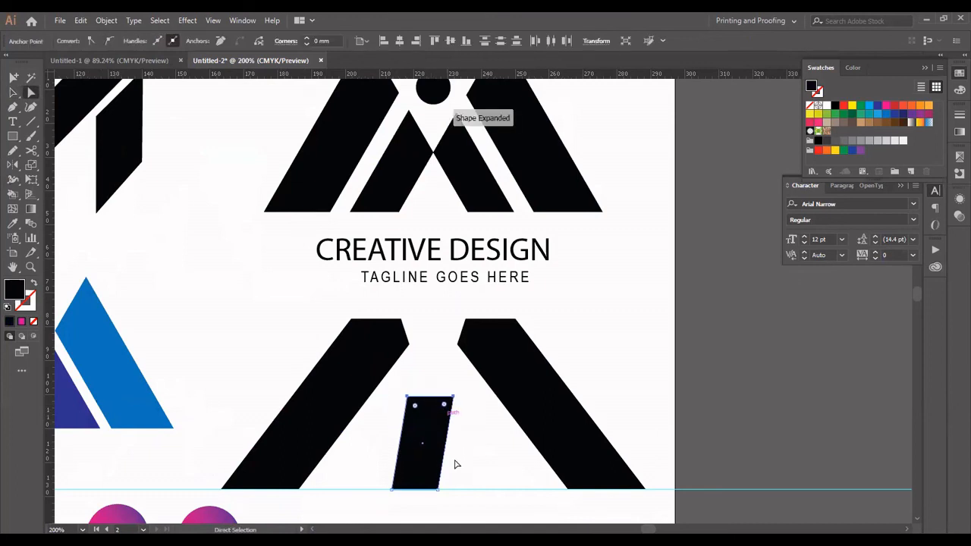
pyautogui.press('Right')
pyautogui.press('Right')
pyautogui.press('Right')
pyautogui.press('Right')
pyautogui.press('Right')
pyautogui.press('Right')
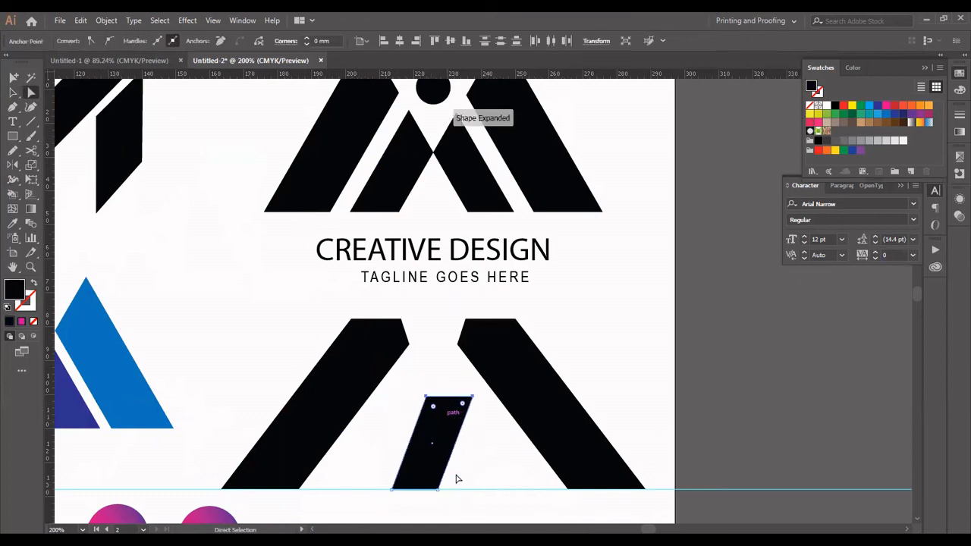
pyautogui.click(13, 94)
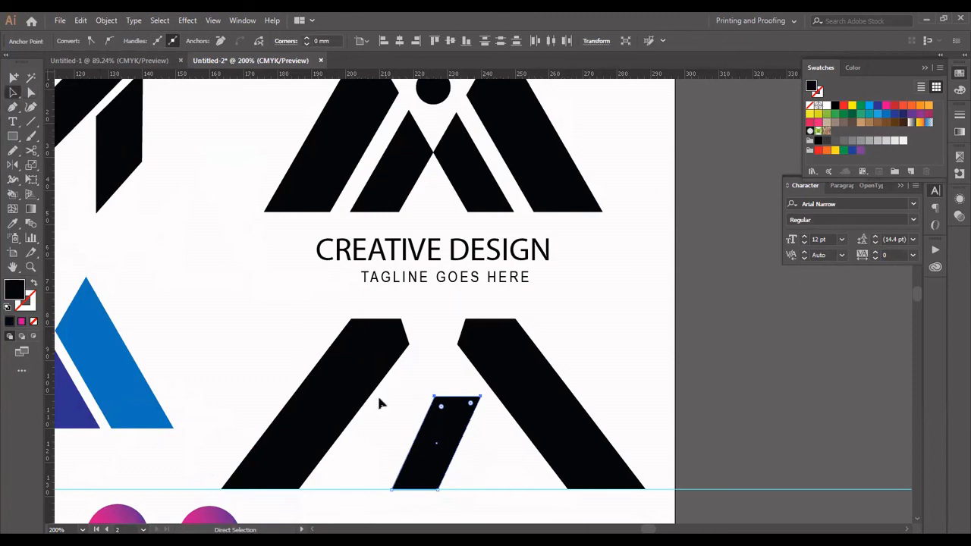
pyautogui.click(376, 446)
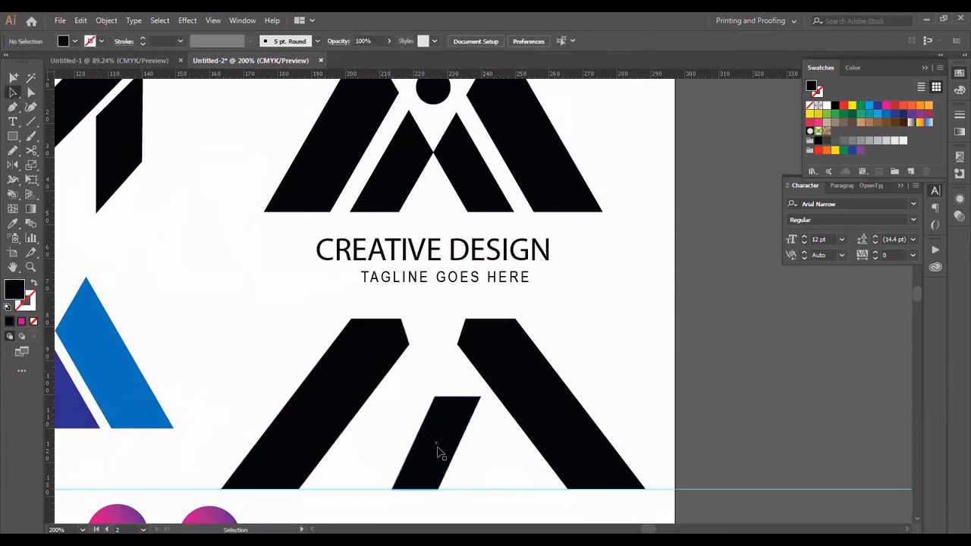
# Place a copy beside the small slanted leg and reflect that copy across the vertical axis
pyautogui.moveTo(436, 443)
pyautogui.mouseDown()
pyautogui.moveTo(382, 442)
pyautogui.moveTo(461, 439)
pyautogui.moveTo(451, 430)
pyautogui.moveTo(462, 439)
pyautogui.mouseUp()
pyautogui.rightClick(450, 429)
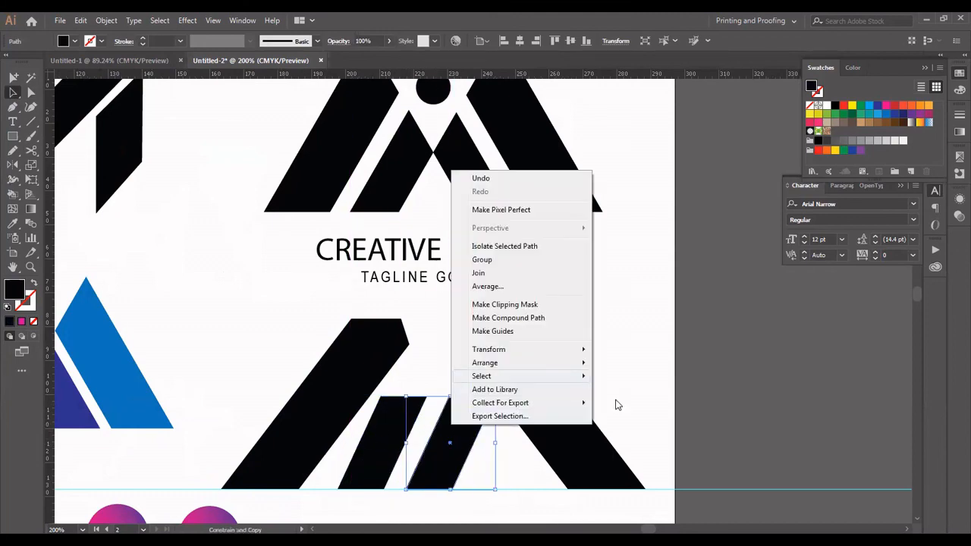
pyautogui.moveTo(547, 351)
pyautogui.click(616, 395)
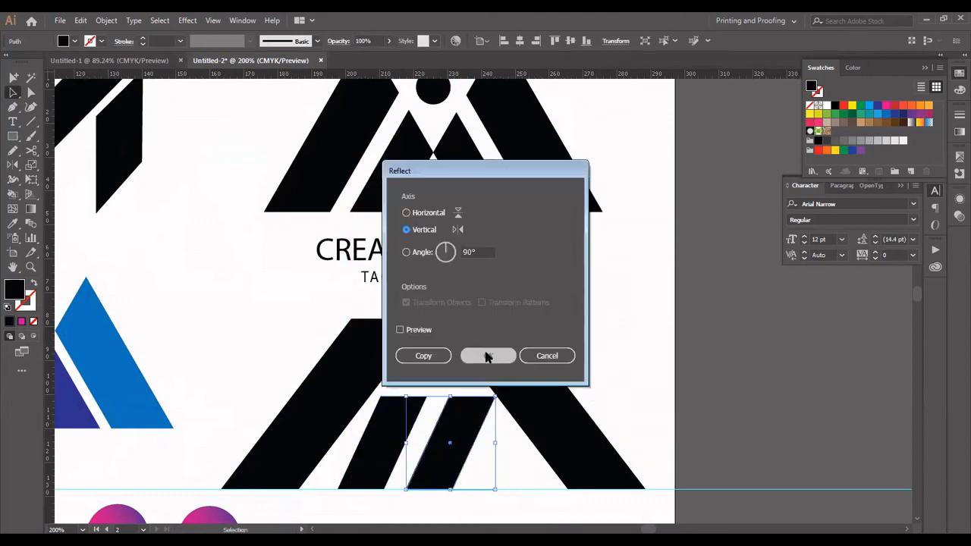
pyautogui.click(487, 356)
# Move the mirrored small leg right along the guide until it stands clear of the left small leg
pyautogui.click(452, 379)
pyautogui.moveTo(438, 394); pyautogui.dragTo(470, 417)
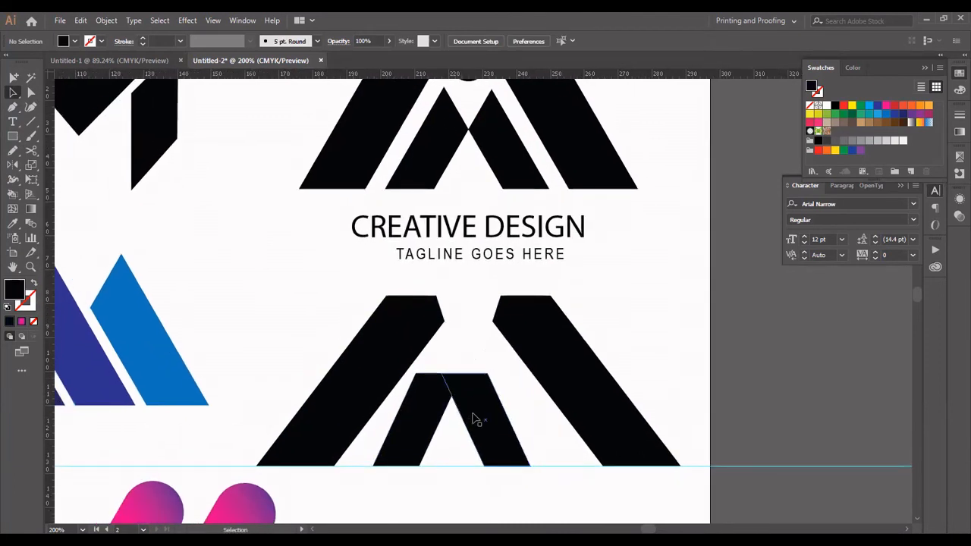
pyautogui.click(470, 414)
pyautogui.moveTo(470, 393); pyautogui.dragTo(415, 365)
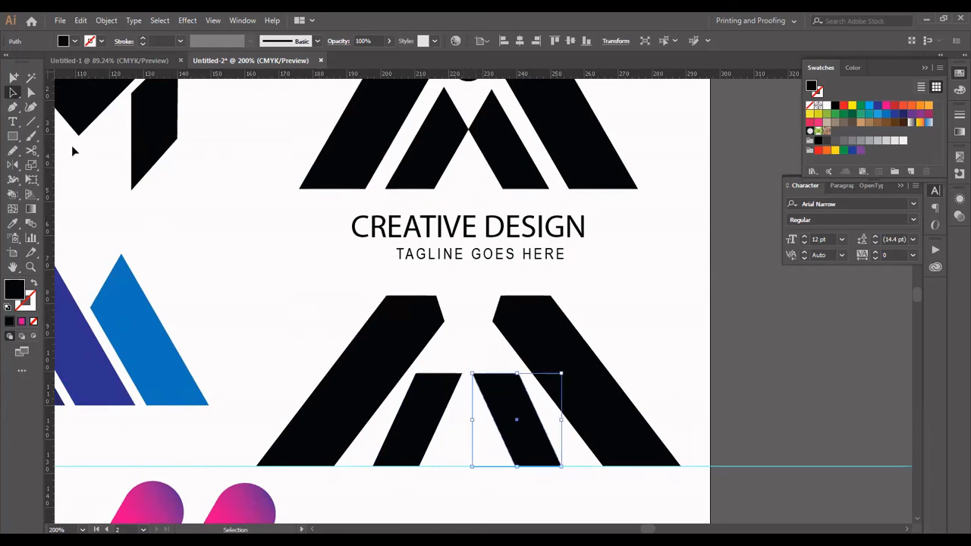
# Shift the right small leg's two top anchor points left until they overlap the left leg's top edge
pyautogui.click(31, 91)
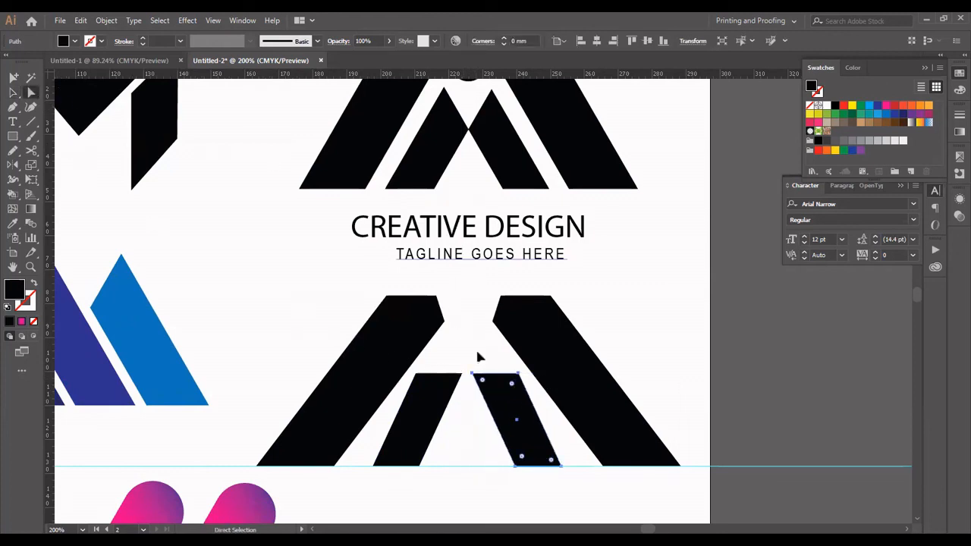
pyautogui.moveTo(468, 365); pyautogui.dragTo(522, 382)
pyautogui.press('Left')
pyautogui.hotkey('shift', 'Left')
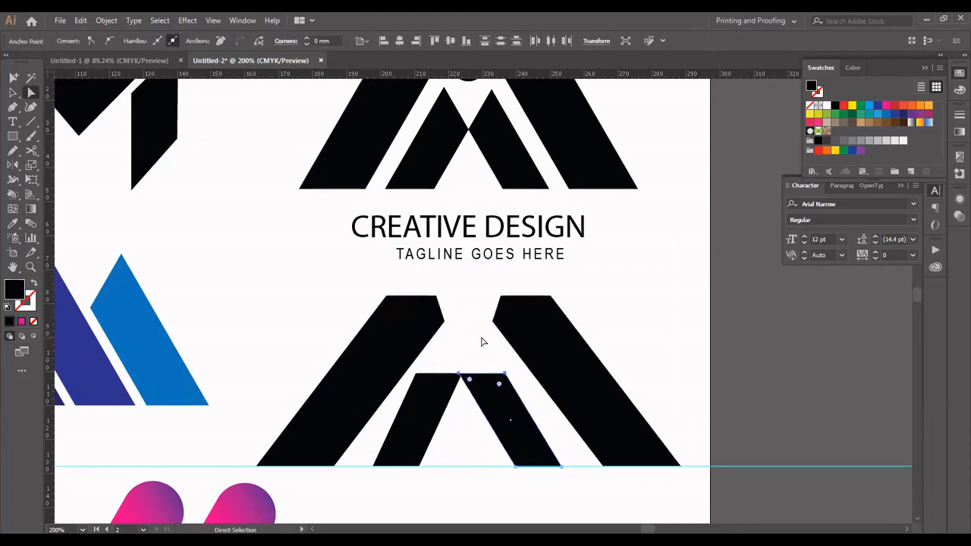
pyautogui.press('Left')
pyautogui.press('Left')
pyautogui.press('Left')
pyautogui.press('Left')
pyautogui.press('Left')
pyautogui.press('Left')
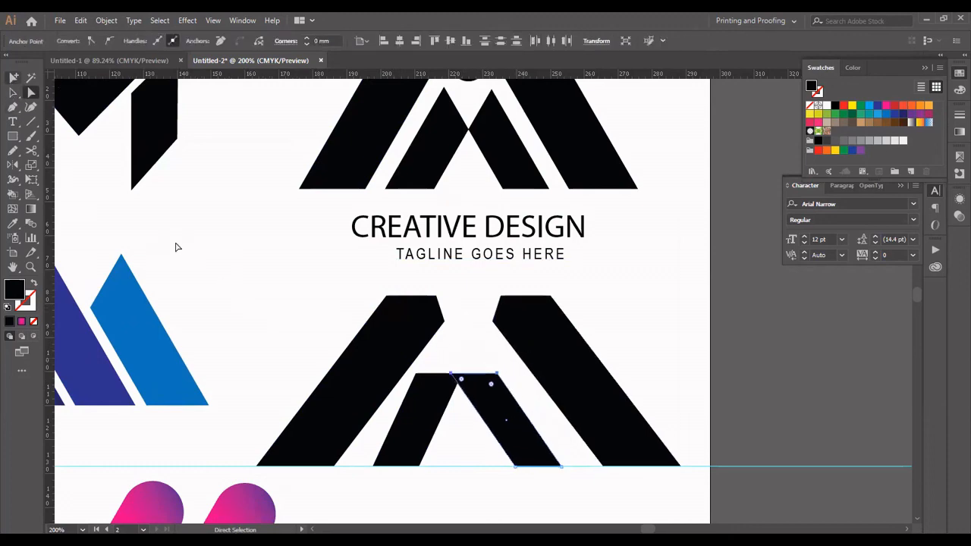
# Move the left small leg right until its top edge lines up with the right leg's top edge
pyautogui.click(336, 348)
pyautogui.click(406, 418)
pyautogui.hotkey('shift', 'Right')
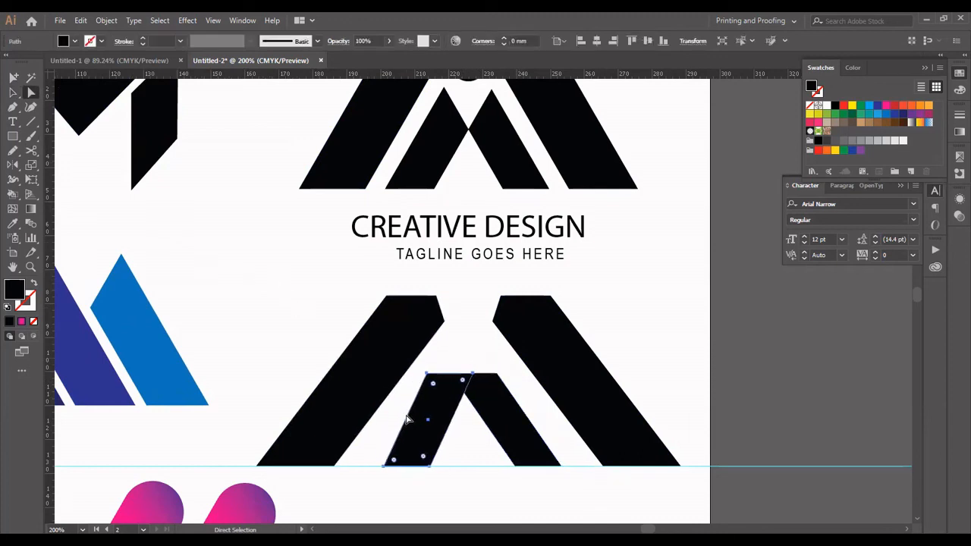
pyautogui.hotkey('shift', 'Right')
pyautogui.hotkey('shift', 'Right')
pyautogui.moveTo(415, 413); pyautogui.dragTo(509, 422)
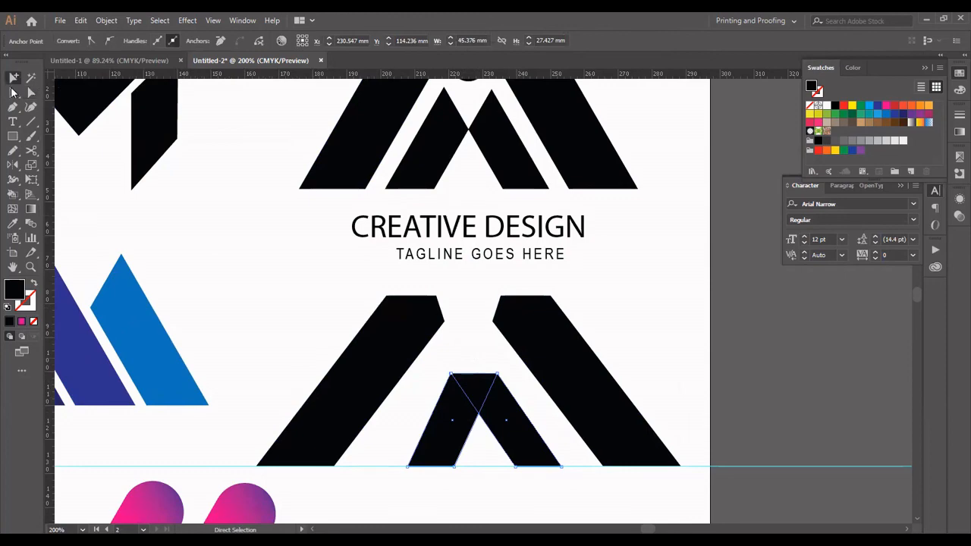
# Try to align the two small legs on their horizontal centers
pyautogui.click(13, 92)
pyautogui.click(501, 421)
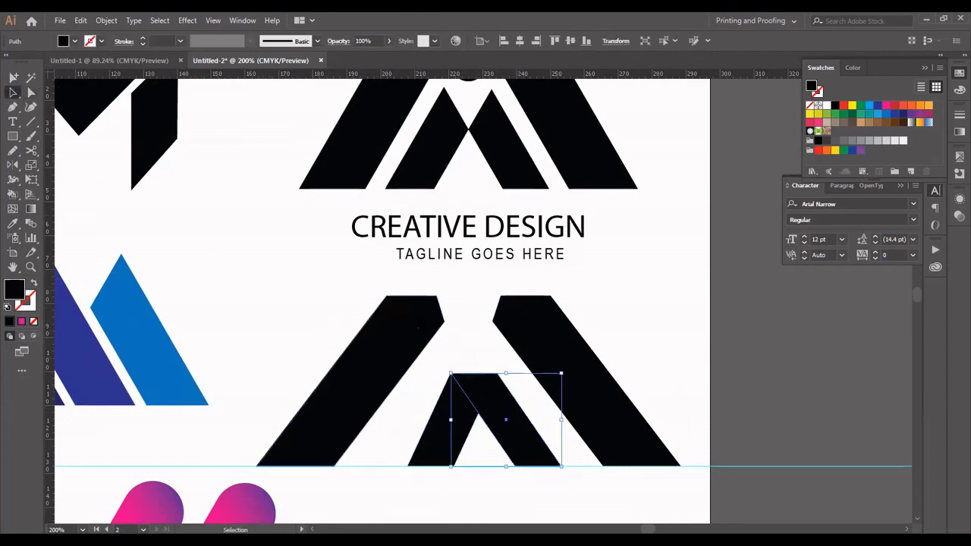
pyautogui.moveTo(412, 411); pyautogui.dragTo(512, 438)
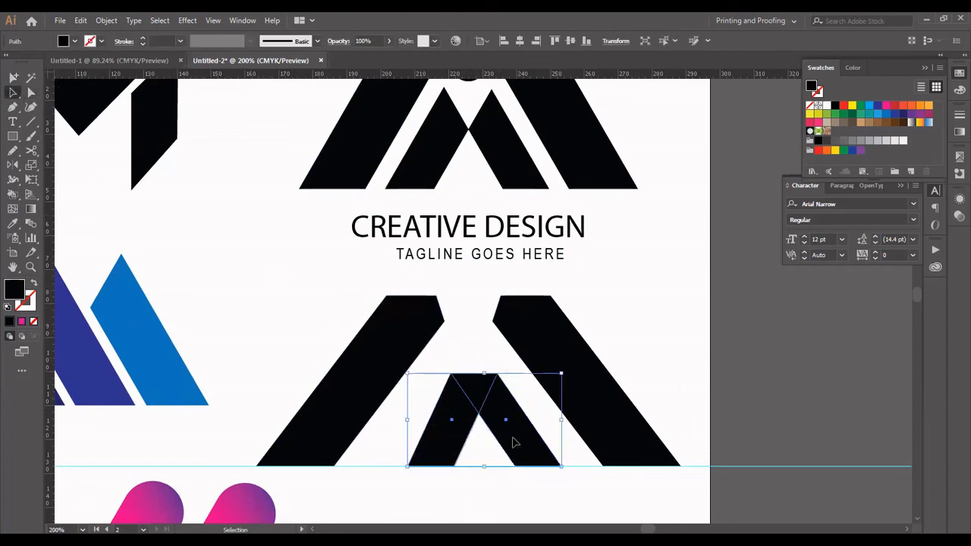
pyautogui.click(519, 41)
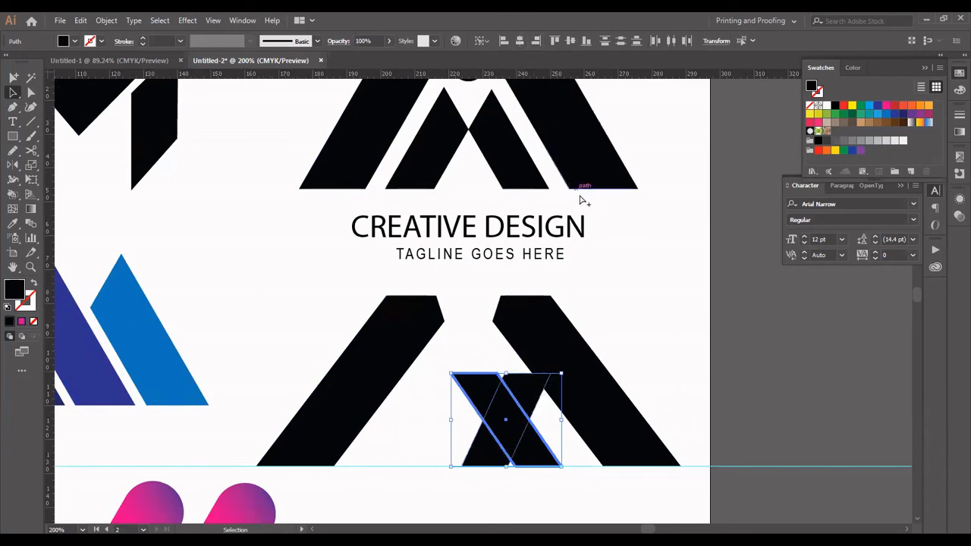
pyautogui.hotkey('ctrl', 'z')
# Nudge the two small legs left together to center their shared top beneath the gap between the large bars
pyautogui.press('Left')
pyautogui.press('Left')
pyautogui.press('Left')
pyautogui.press('Left')
pyautogui.press('Left')
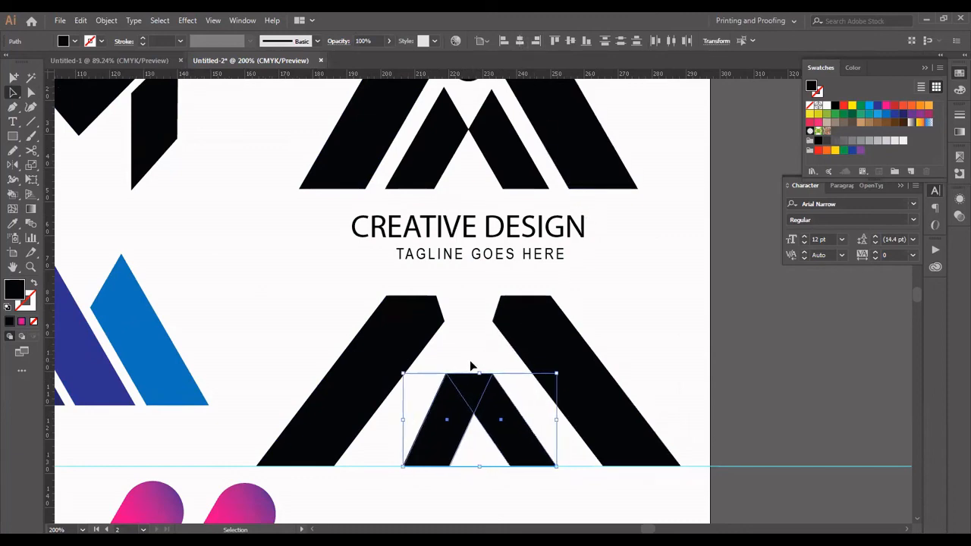
pyautogui.press('Right')
pyautogui.press('Right')
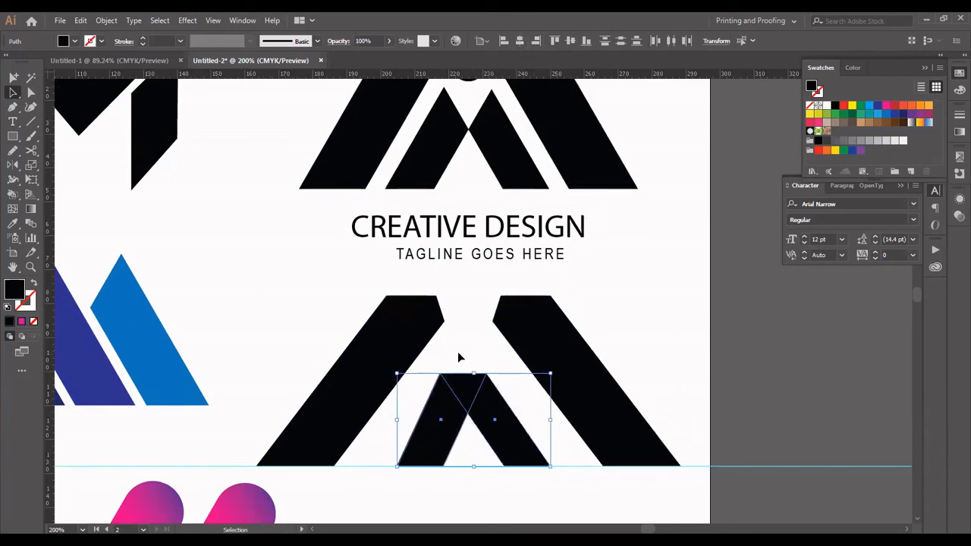
# Split off the triangle where the two small inner legs overlap with the Shape Builder tool and delete it
pyautogui.click(424, 365)
pyautogui.moveTo(434, 369); pyautogui.dragTo(492, 410)
pyautogui.hotkey('shift', 'm')
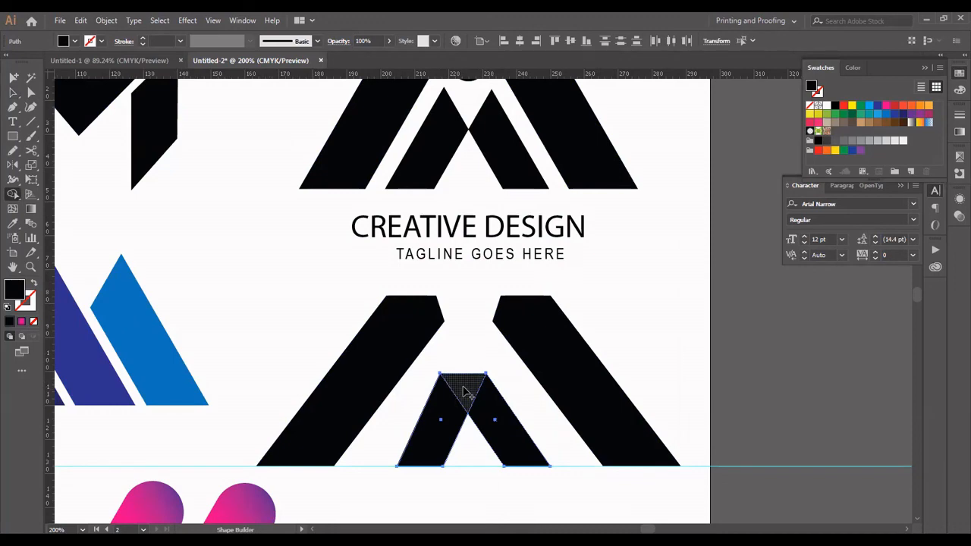
pyautogui.click(465, 391)
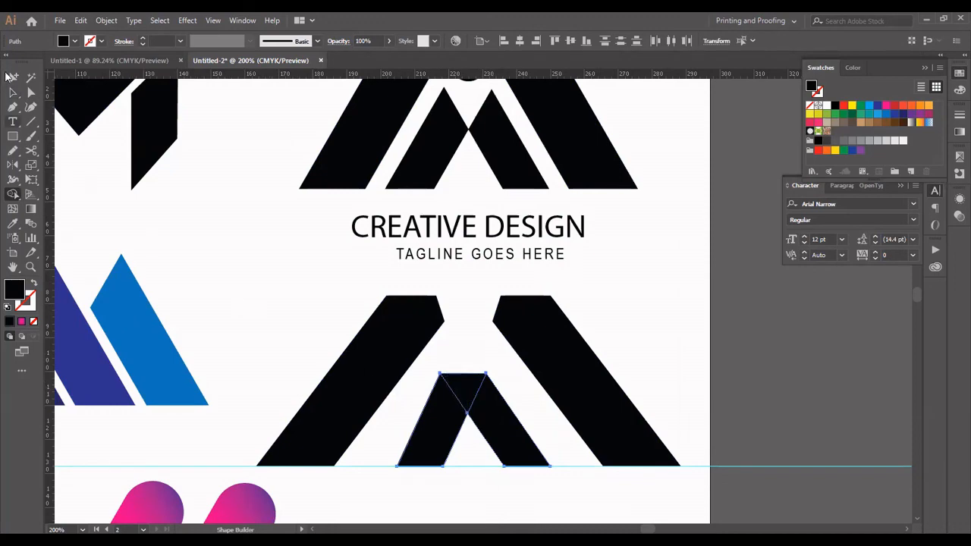
pyautogui.click(13, 91)
pyautogui.click(120, 226)
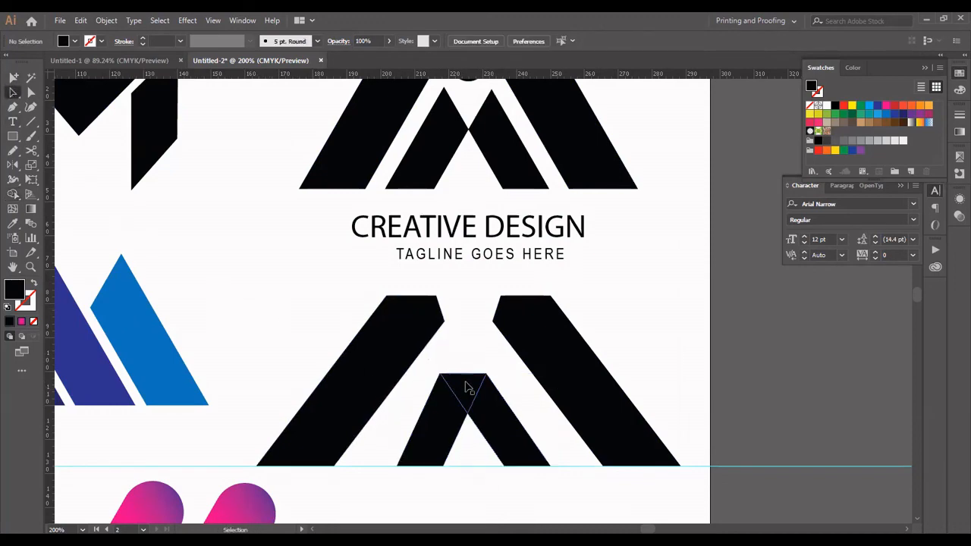
# Draw a black circle about 13 mm in diameter above the inner legs, in the gap between the large bars
pyautogui.moveTo(461, 351); pyautogui.dragTo(417, 379)
pyautogui.click(6, 138)
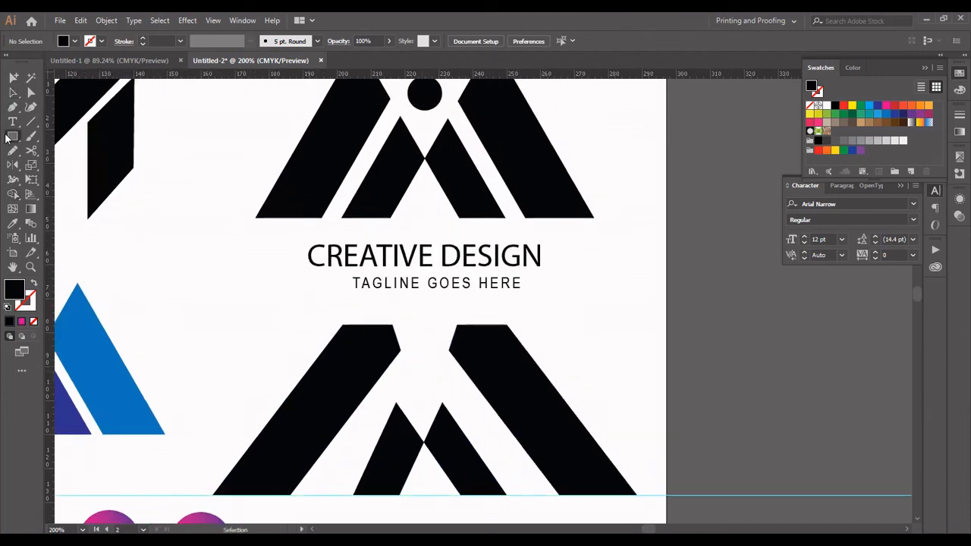
pyautogui.moveTo(6, 137); pyautogui.dragTo(51, 165)
pyautogui.moveTo(421, 379); pyautogui.dragTo(443, 391)
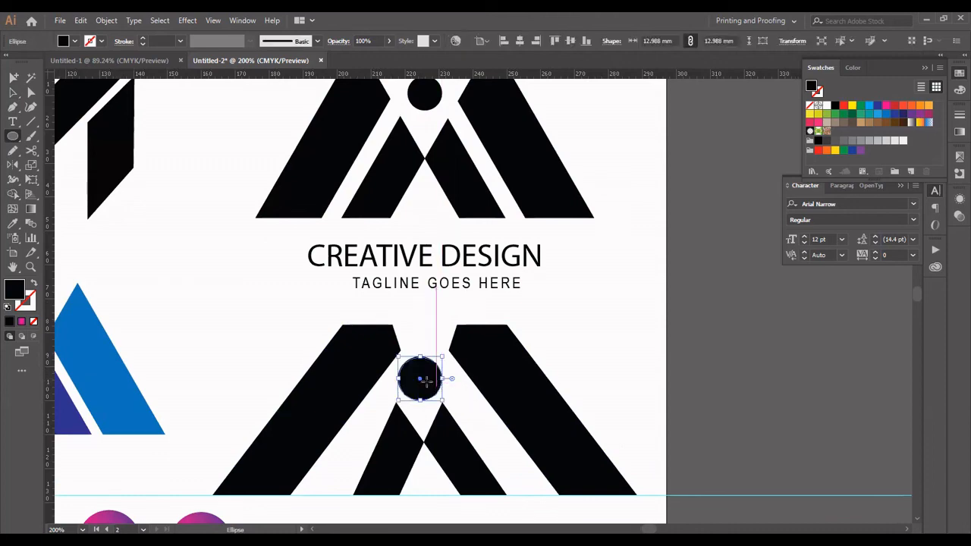
pyautogui.click(14, 92)
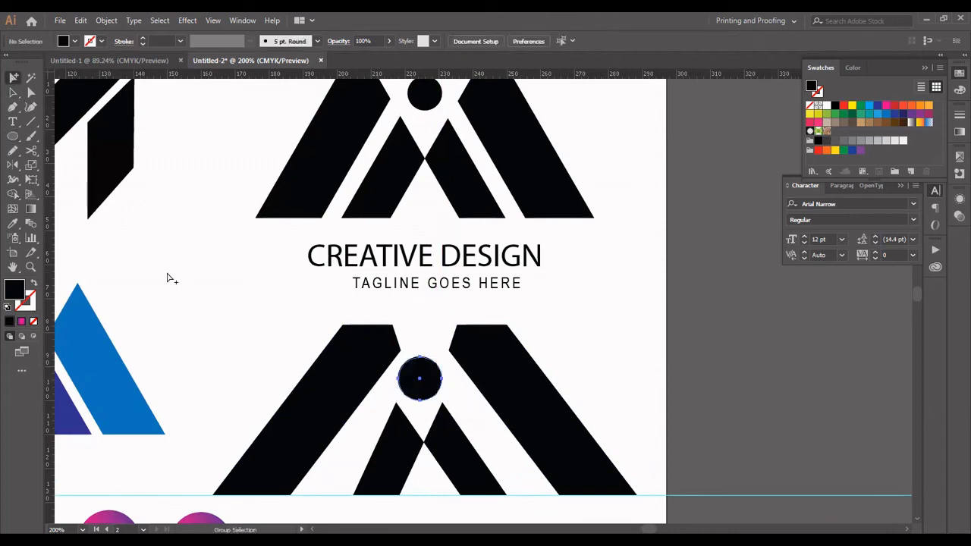
pyautogui.click(167, 276)
pyautogui.hotkey('ctrl', '0')
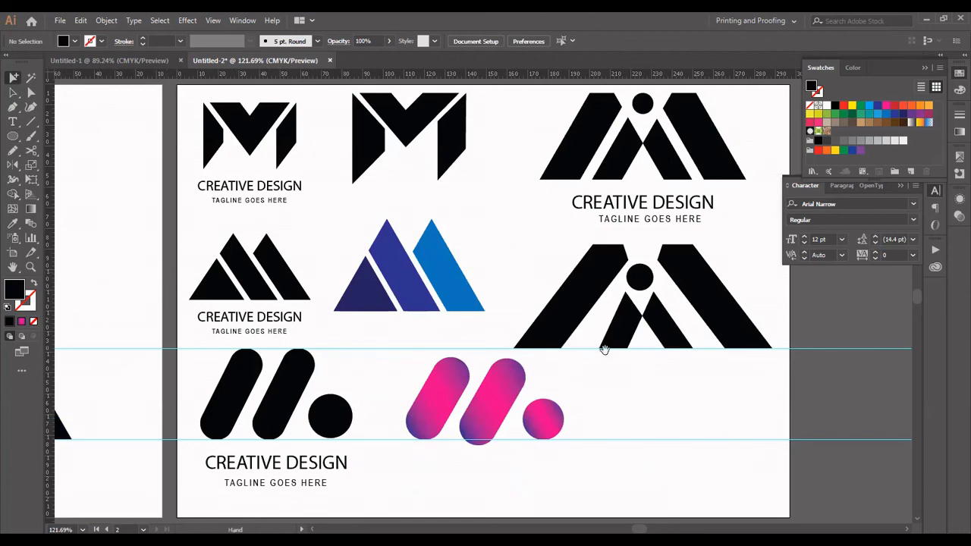
pyautogui.moveTo(604, 349); pyautogui.dragTo(436, 375)
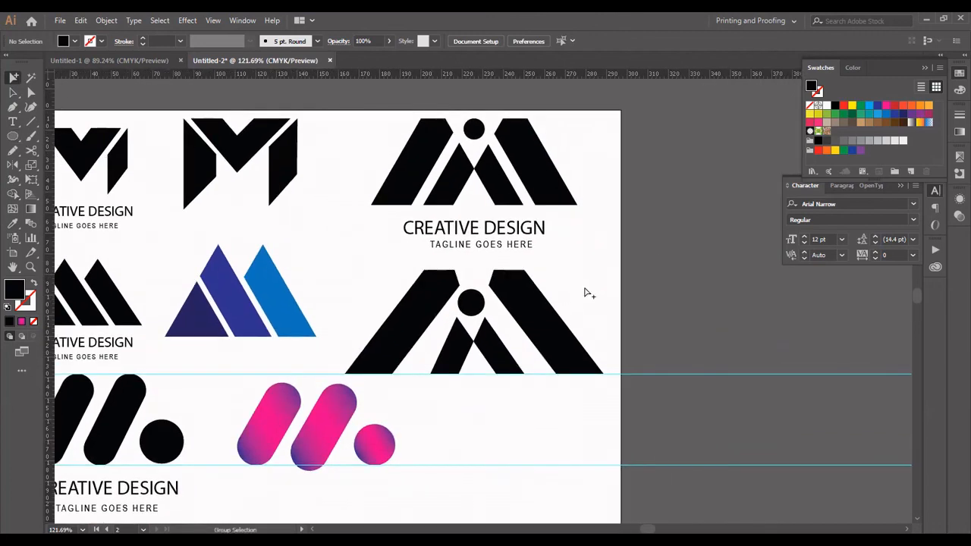
pyautogui.moveTo(500, 289); pyautogui.dragTo(579, 277)
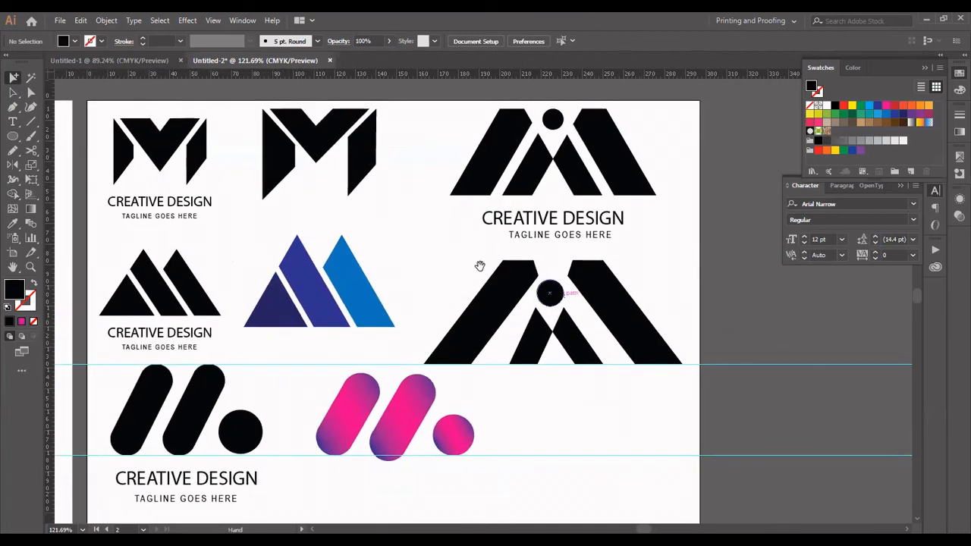
pyautogui.moveTo(435, 268); pyautogui.dragTo(357, 275)
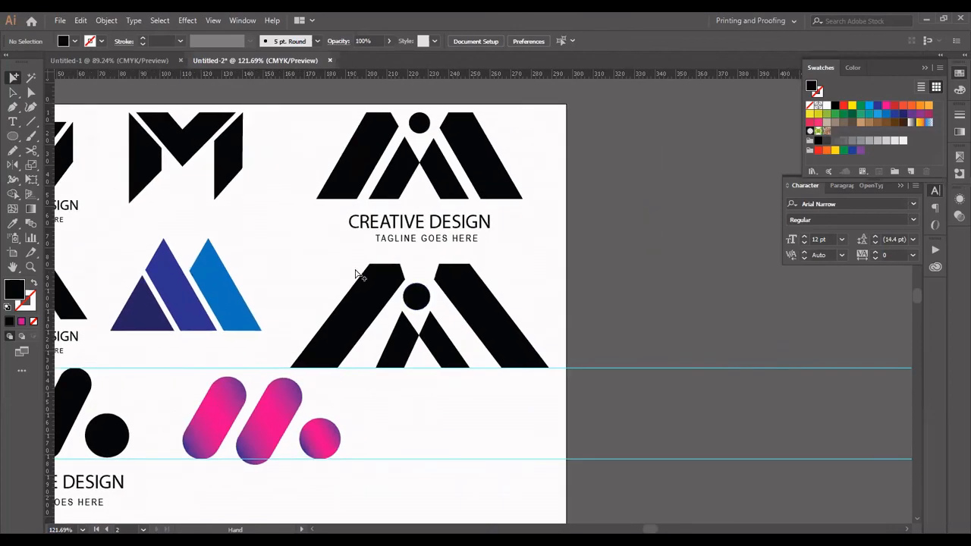